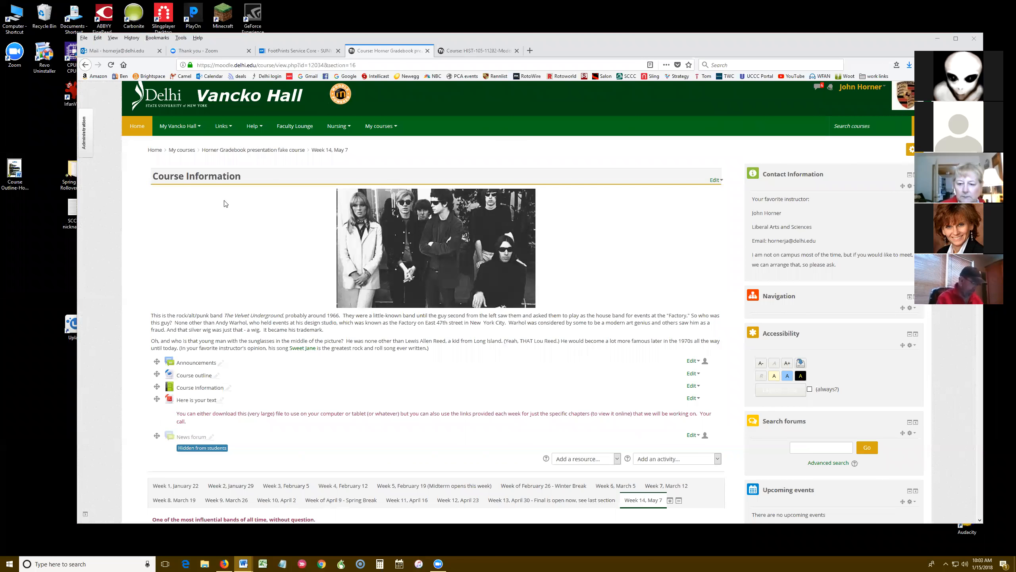
Open the course's gradebook setup and set the Weekly essays category's maximum grade to 50, saving the change
{"action": "left_click", "coordinate": [84, 132]}
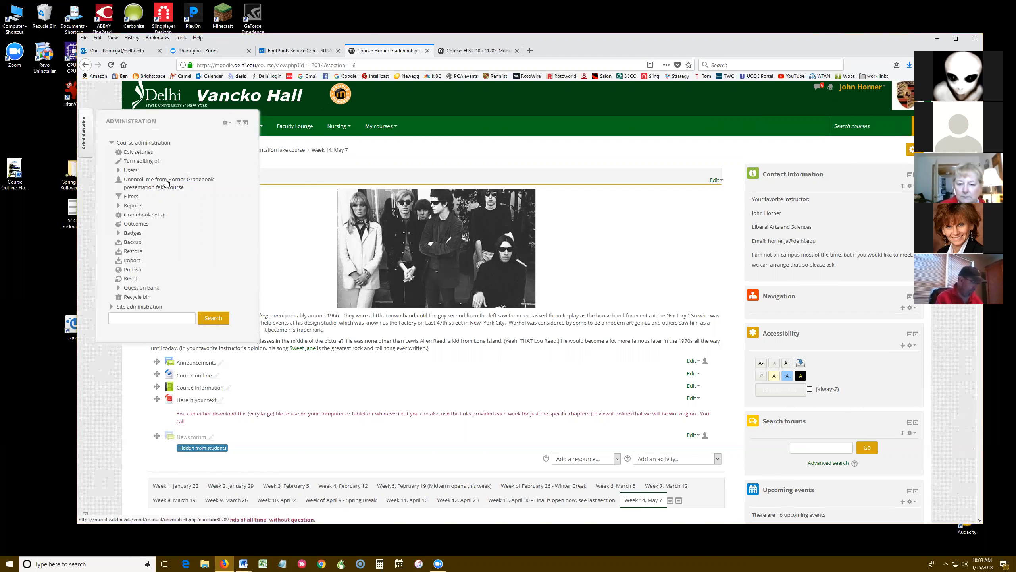
{"action": "left_click", "coordinate": [146, 216]}
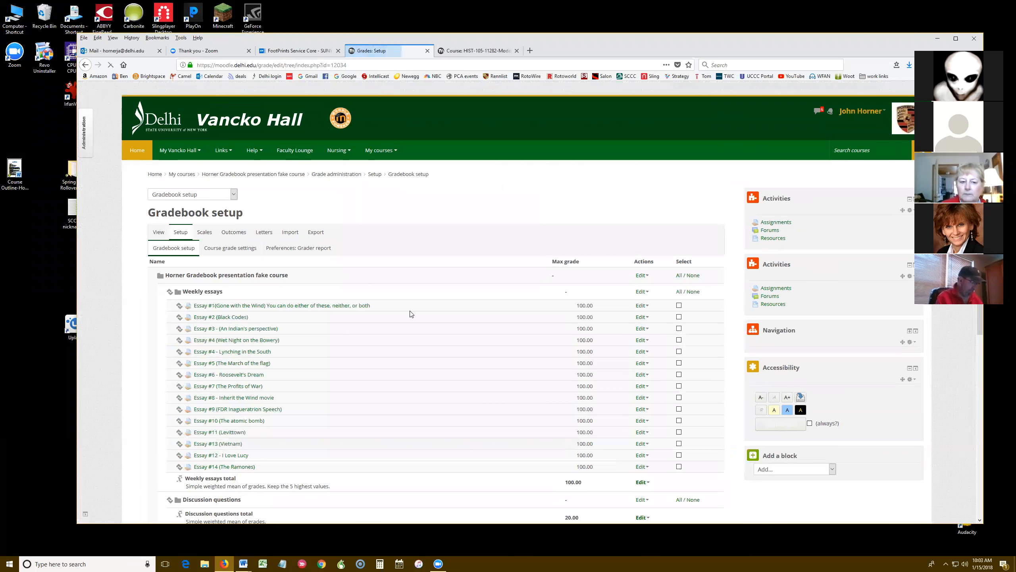
{"action": "scroll", "coordinate": [411, 313], "scroll_direction": "down", "scroll_amount": 5}
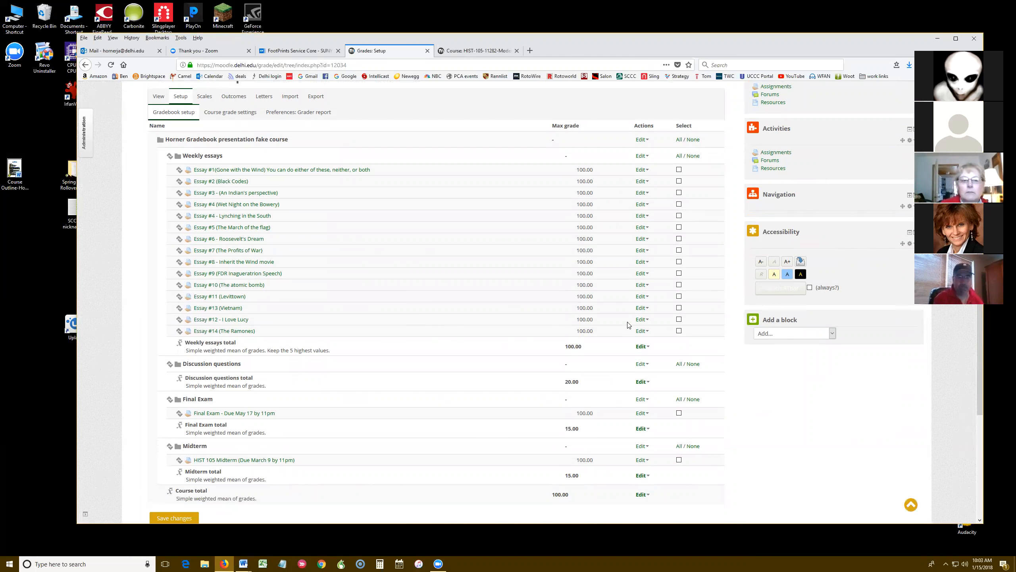
{"action": "left_click", "coordinate": [643, 160]}
{"action": "left_click", "coordinate": [648, 173]}
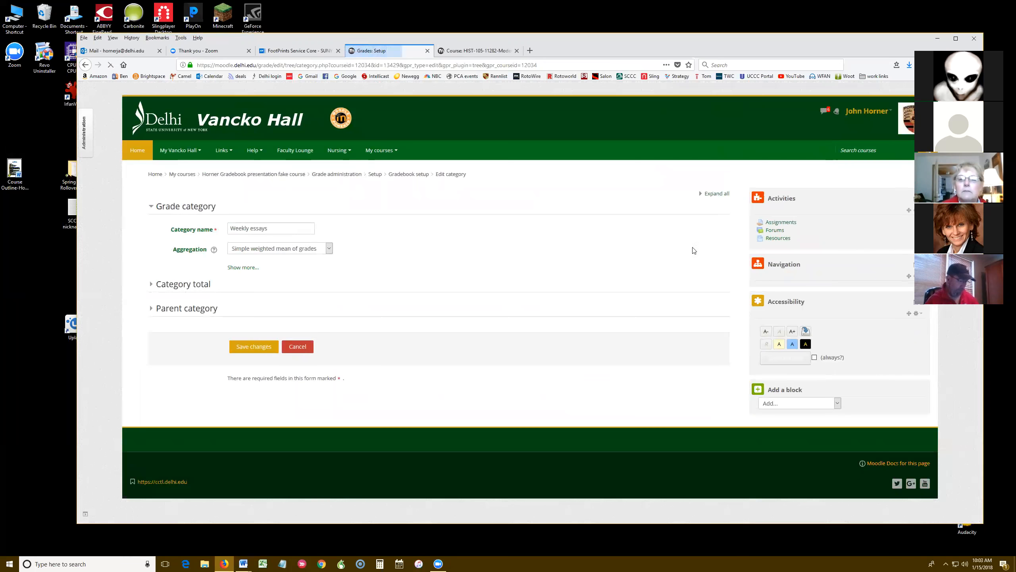
{"action": "left_click", "coordinate": [715, 195]}
{"action": "left_click", "coordinate": [256, 345]}
{"action": "double_click", "coordinate": [226, 345]}
{"action": "type", "text": "50"}
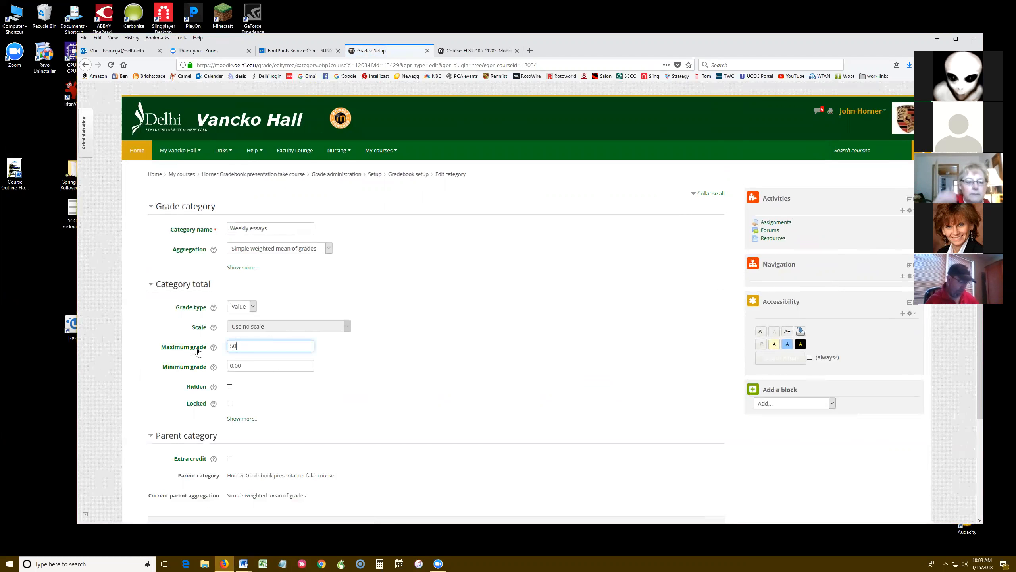
{"action": "scroll", "coordinate": [322, 427], "scroll_direction": "down", "scroll_amount": 3}
{"action": "left_click", "coordinate": [248, 411]}
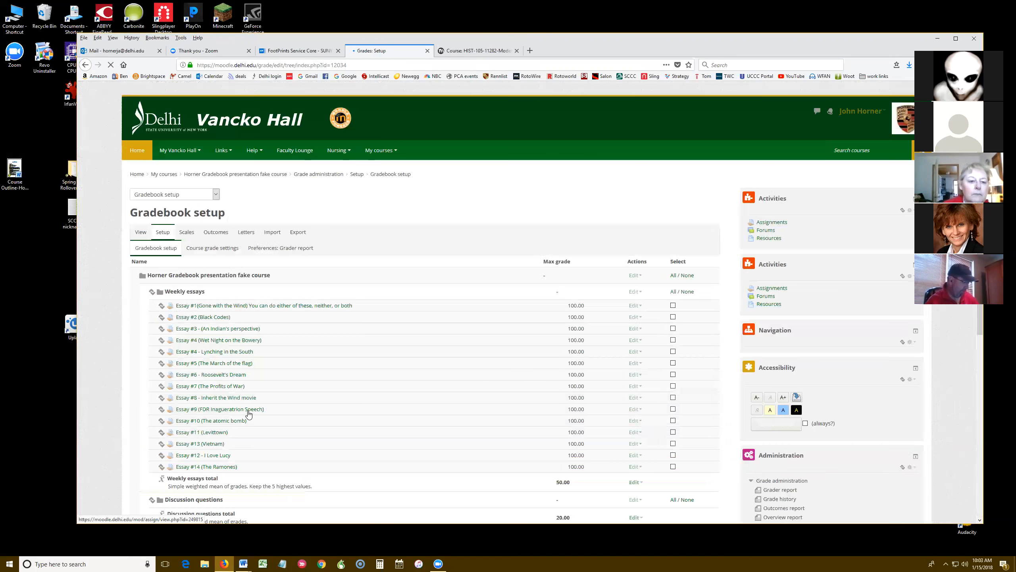
Review the maximum grades of the essays, the category totals and the course total in the gradebook setup
{"action": "scroll", "coordinate": [635, 420], "scroll_direction": "down", "scroll_amount": 5}
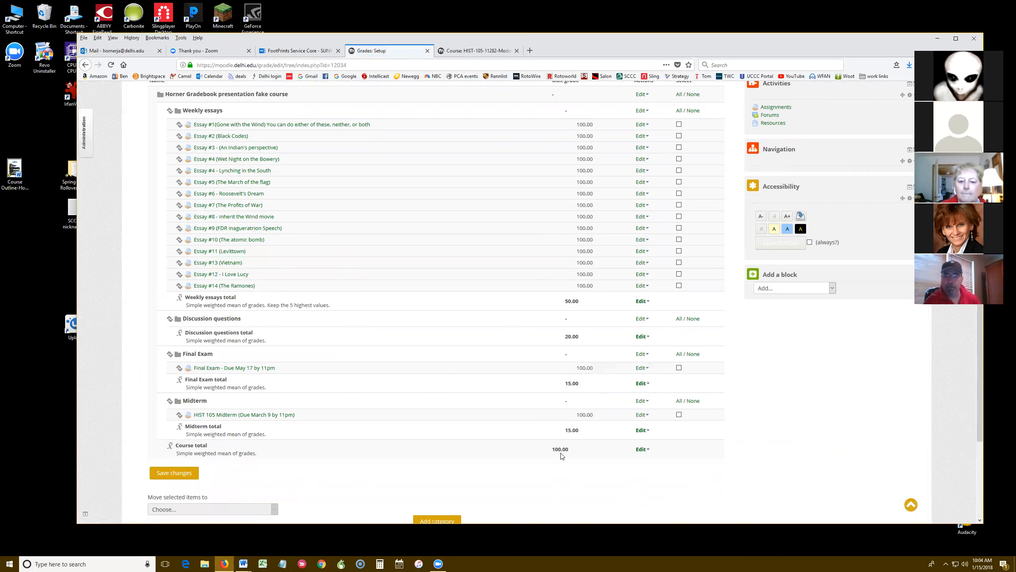
{"action": "scroll", "coordinate": [561, 455], "scroll_direction": "up", "scroll_amount": 2}
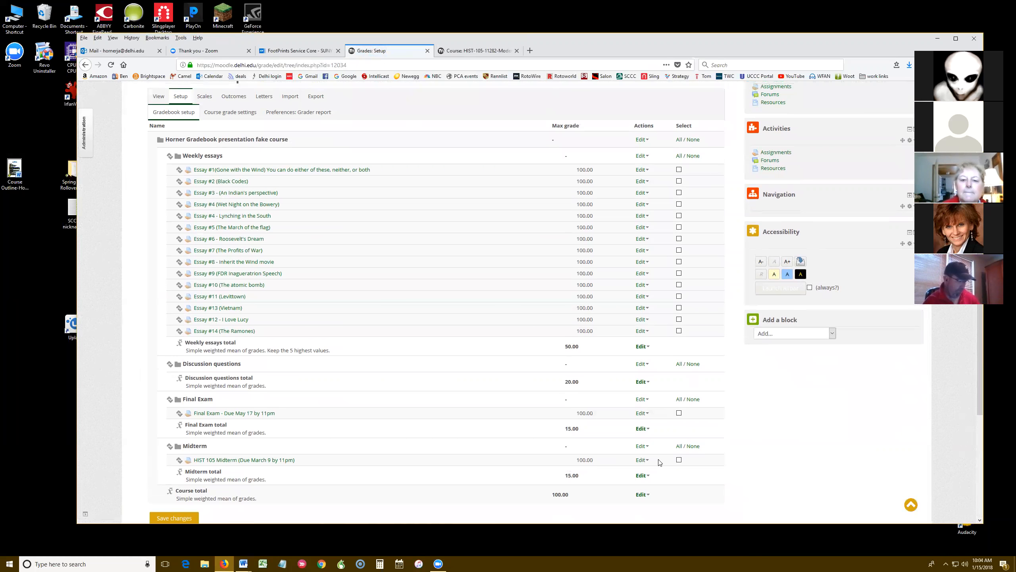
{"action": "scroll", "coordinate": [661, 465], "scroll_direction": "down", "scroll_amount": 2}
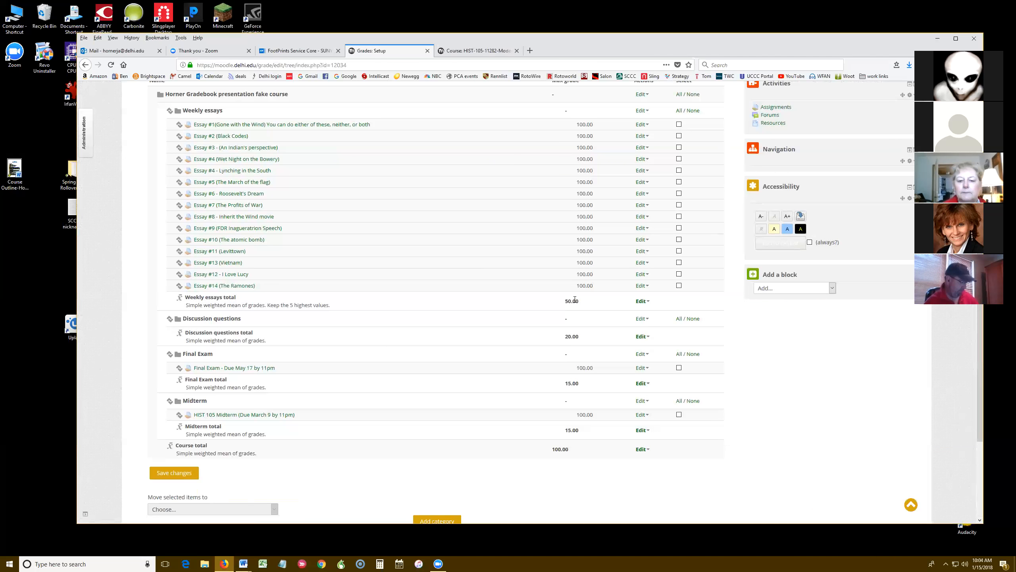
{"action": "scroll", "coordinate": [580, 298], "scroll_direction": "up", "scroll_amount": 2}
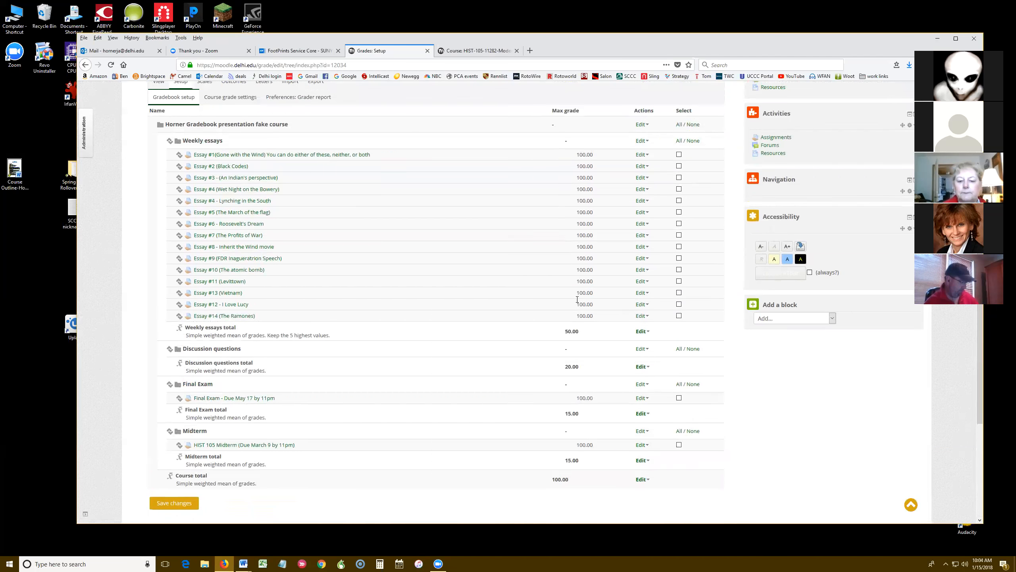
{"action": "scroll", "coordinate": [581, 302], "scroll_direction": "down", "scroll_amount": 2}
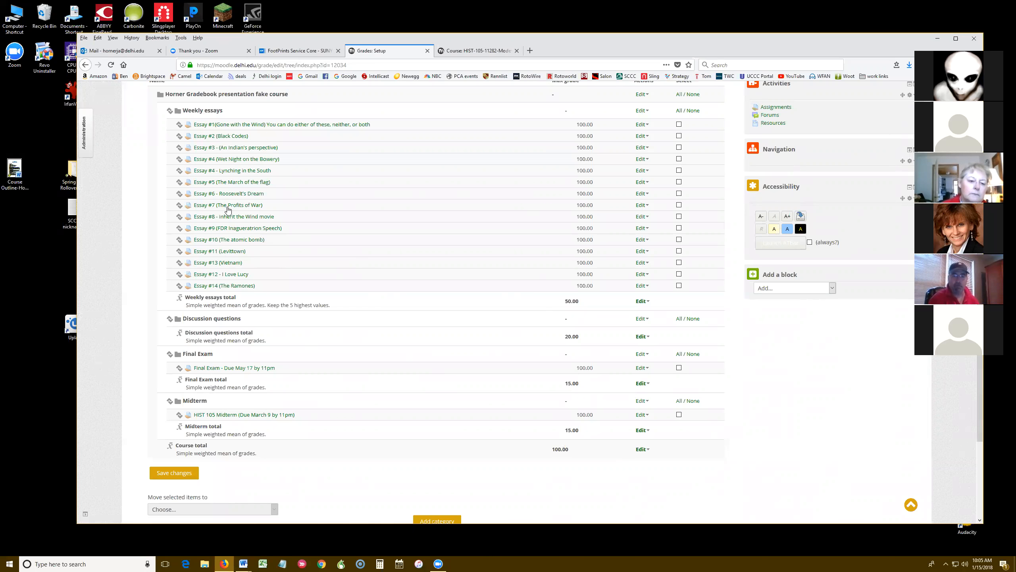
{"action": "scroll", "coordinate": [686, 233], "scroll_direction": "up", "scroll_amount": 3}
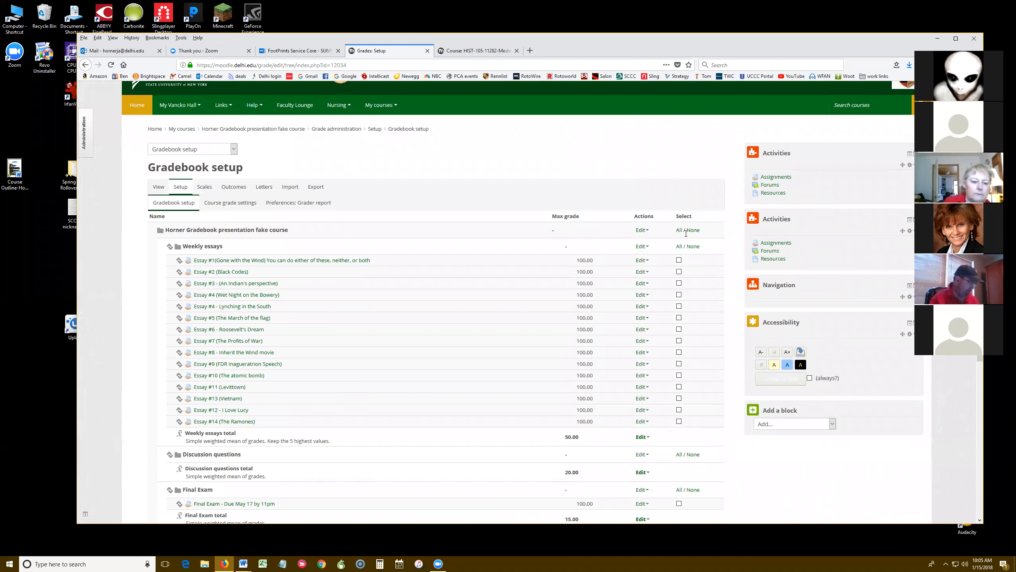
Return to the course page and reopen its gradebook setup from the course administration options
{"action": "left_click", "coordinate": [289, 129]}
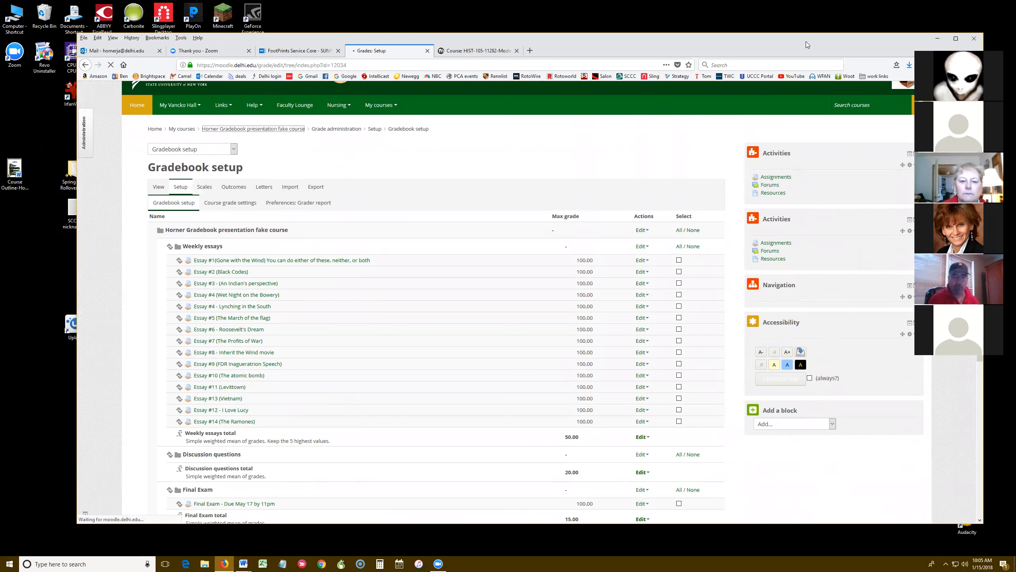
{"action": "left_click_drag", "start_coordinate": [806, 41], "coordinate": [762, 23]}
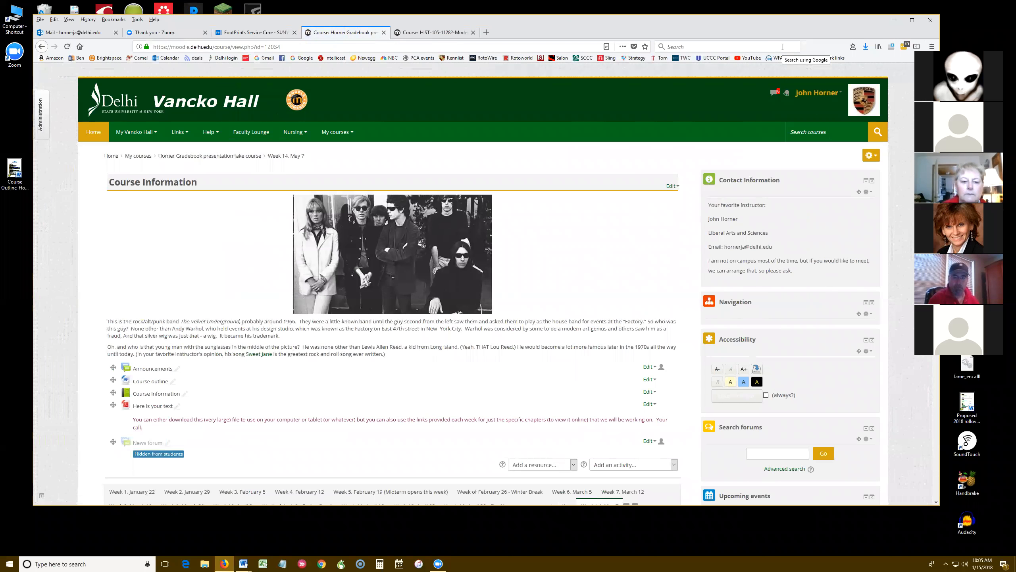
{"action": "left_click", "coordinate": [870, 158]}
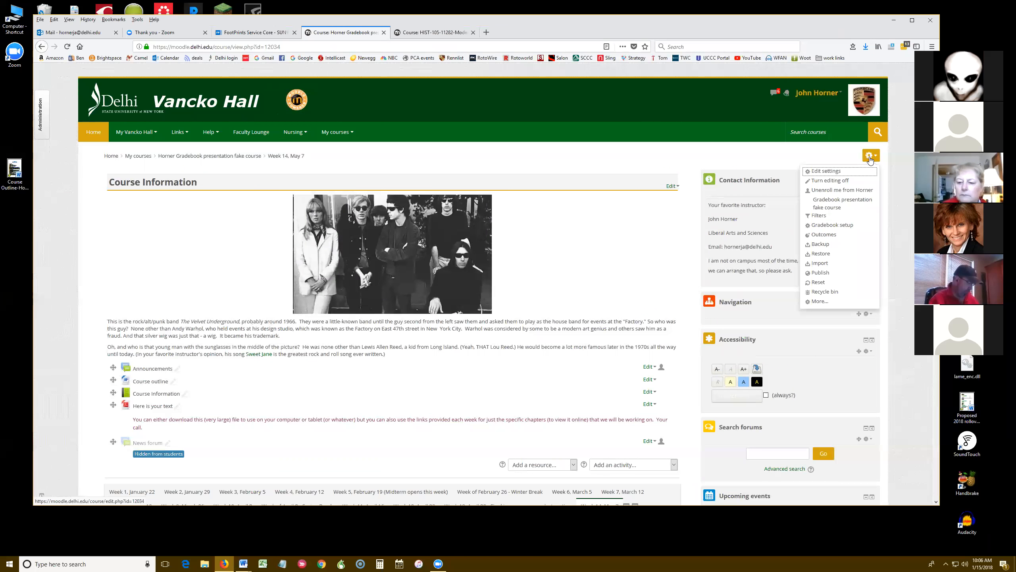
{"action": "left_click", "coordinate": [811, 152]}
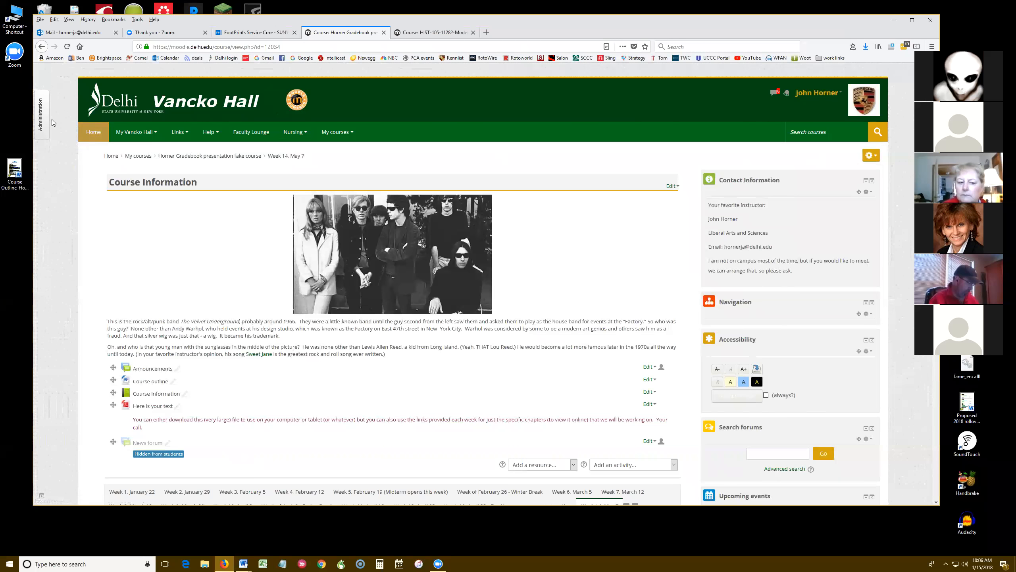
{"action": "left_click", "coordinate": [39, 119]}
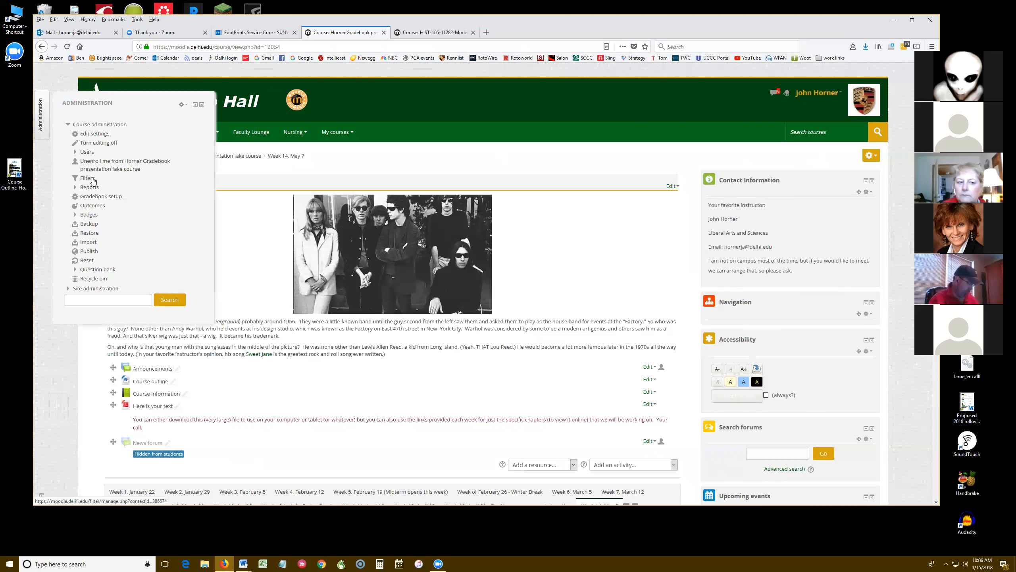
{"action": "left_click", "coordinate": [116, 198]}
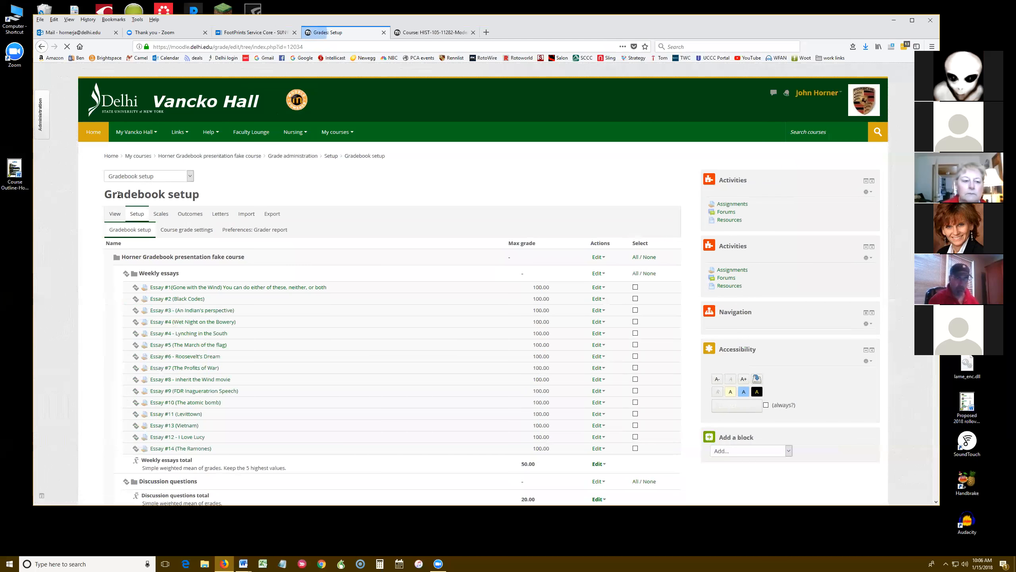
Add a grade category named "presentation" with the default aggregation and grade settings, and save it
{"action": "scroll", "coordinate": [380, 329], "scroll_direction": "down", "scroll_amount": 2}
{"action": "scroll", "coordinate": [402, 336], "scroll_direction": "down", "scroll_amount": 2}
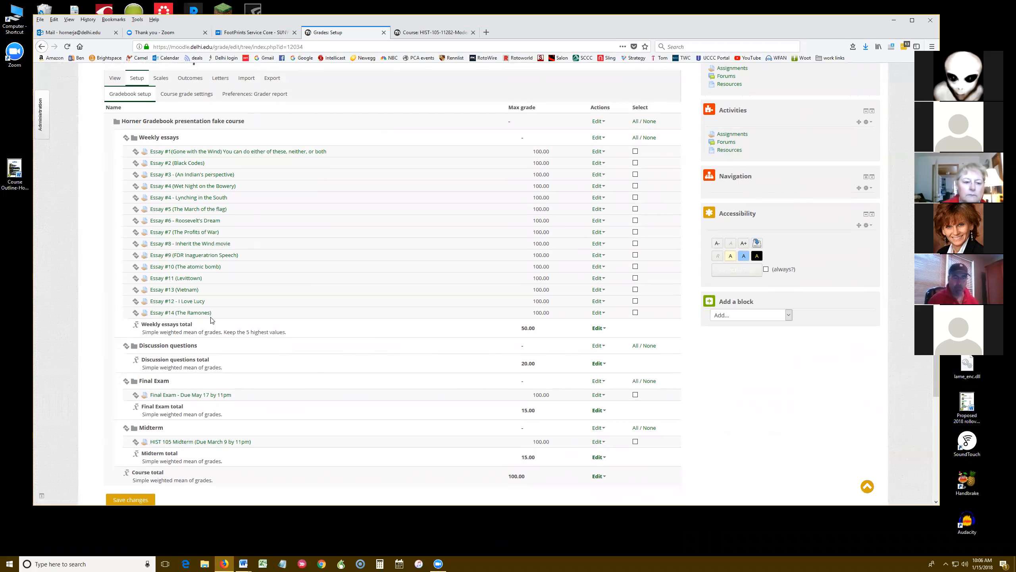
{"action": "scroll", "coordinate": [212, 320], "scroll_direction": "down", "scroll_amount": 5}
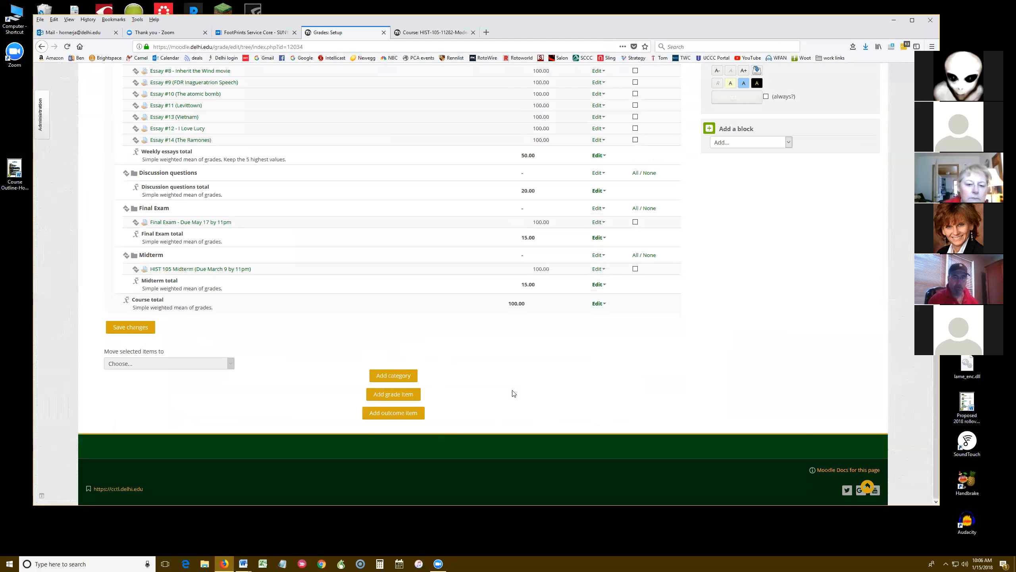
{"action": "left_click", "coordinate": [386, 379]}
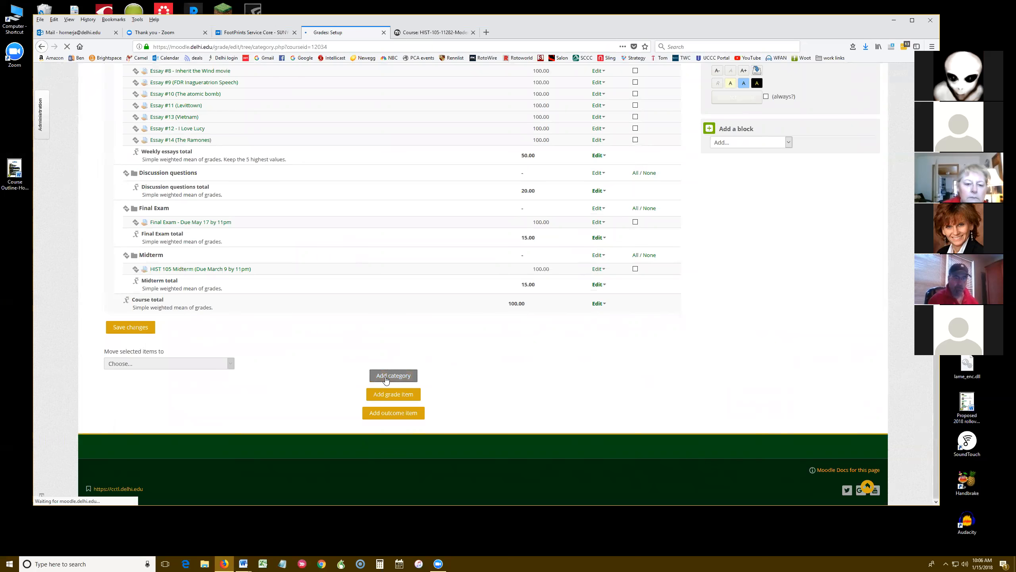
{"action": "left_click", "coordinate": [246, 210]}
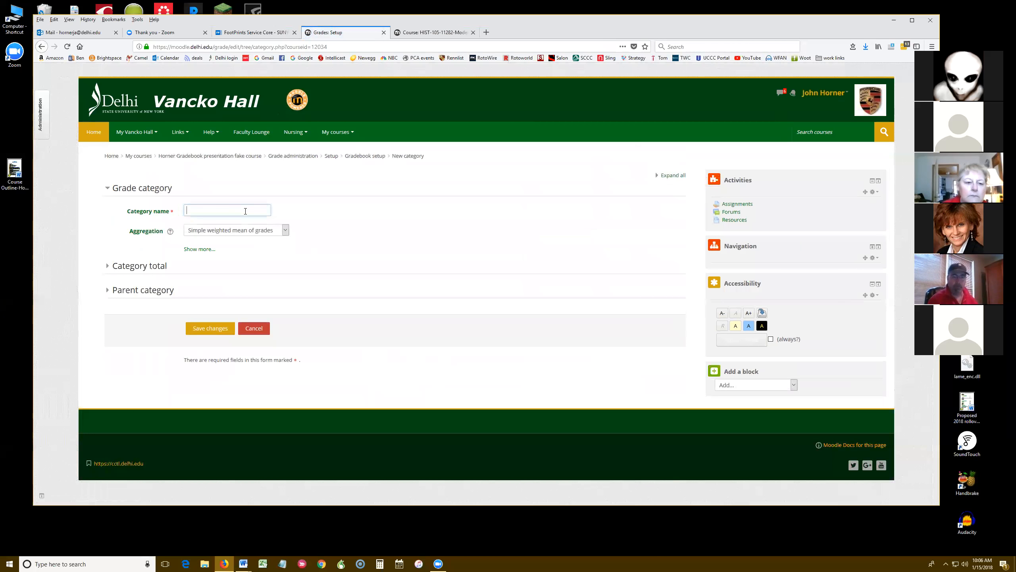
{"action": "type", "text": "presentation"}
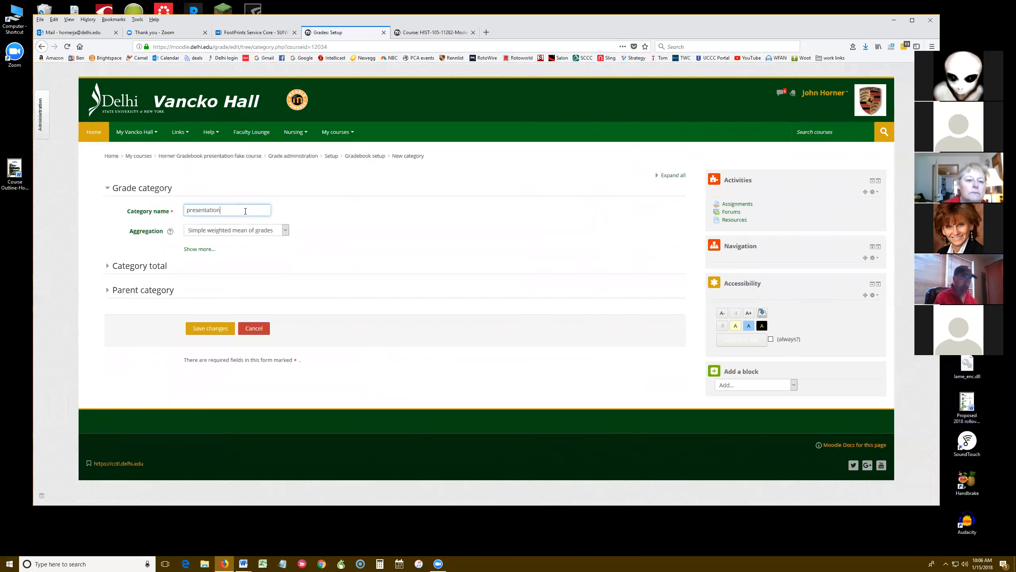
{"action": "left_click", "coordinate": [663, 177]}
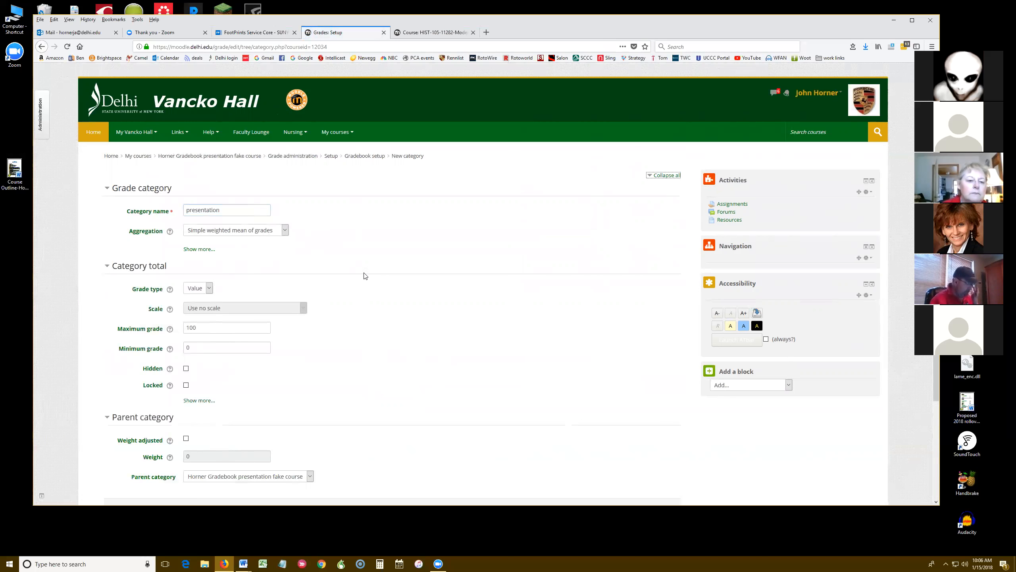
{"action": "scroll", "coordinate": [355, 275], "scroll_direction": "down", "scroll_amount": 3}
{"action": "left_click", "coordinate": [212, 390]}
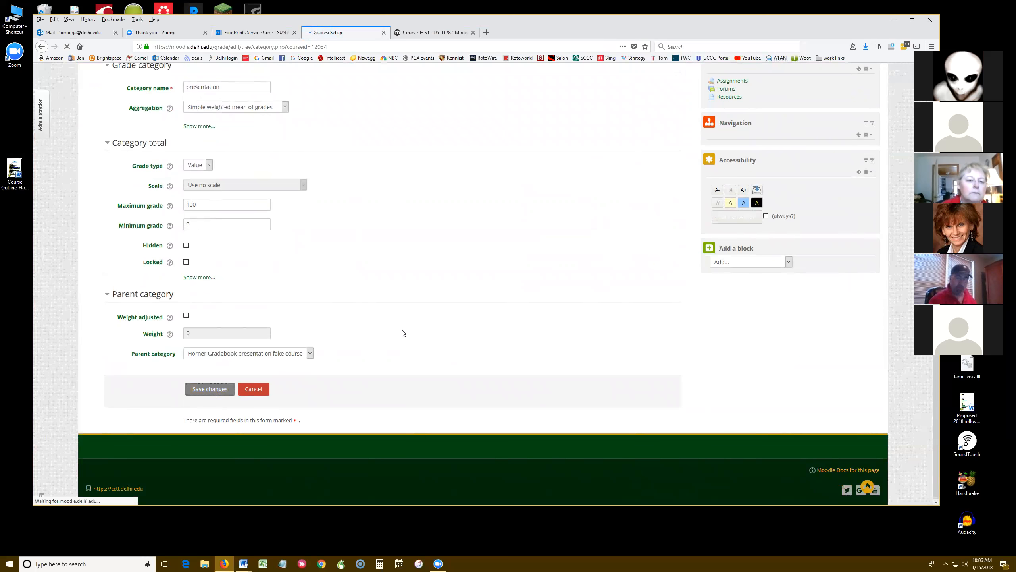
Add a grade item named "individual presentation" with a maximum grade of 10, and save it
{"action": "scroll", "coordinate": [403, 335], "scroll_direction": "down", "scroll_amount": 6}
{"action": "scroll", "coordinate": [403, 335], "scroll_direction": "down", "scroll_amount": 2}
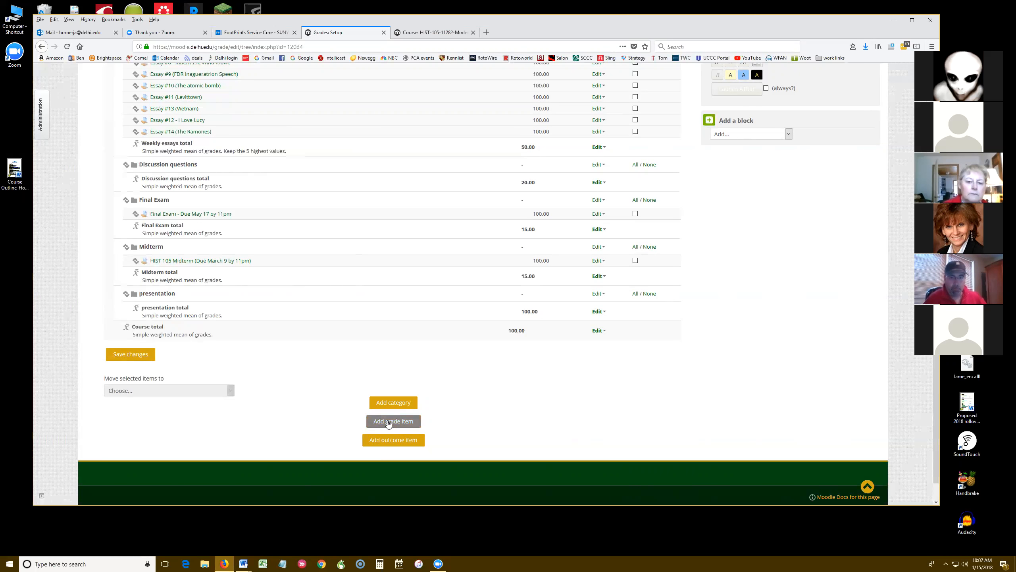
{"action": "left_click", "coordinate": [388, 423]}
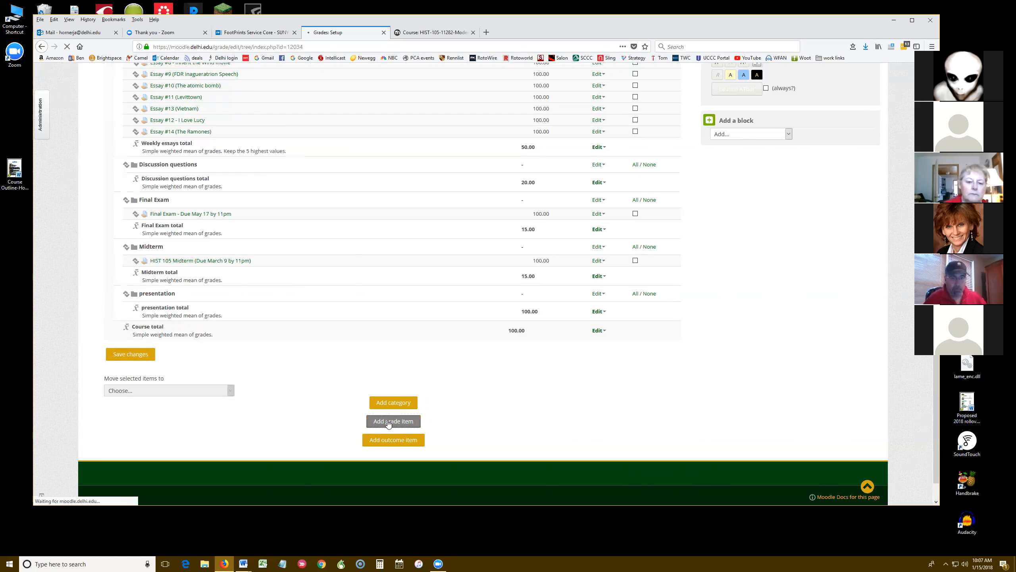
{"action": "left_click", "coordinate": [227, 209]}
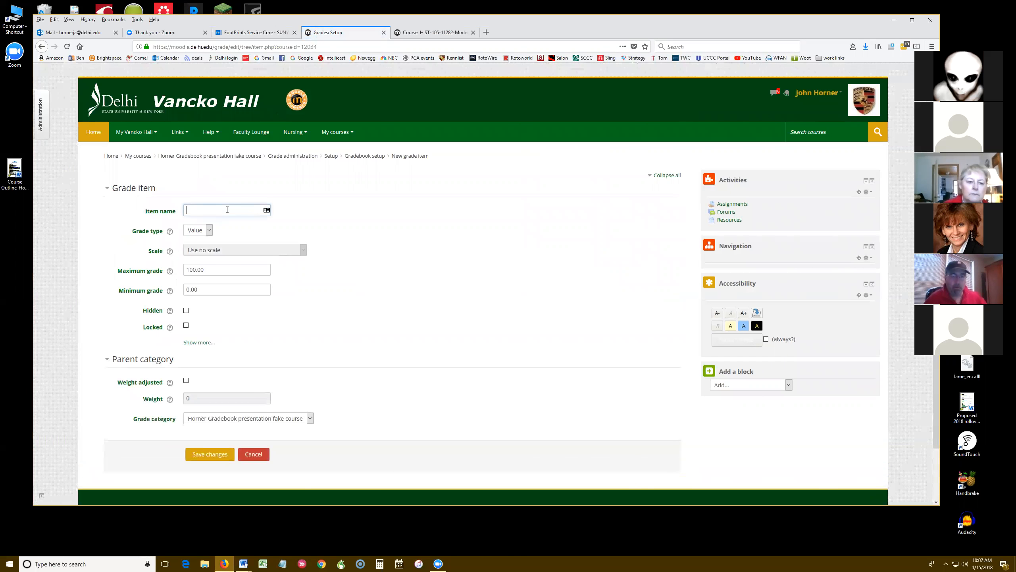
{"action": "type", "text": "individual presentation"}
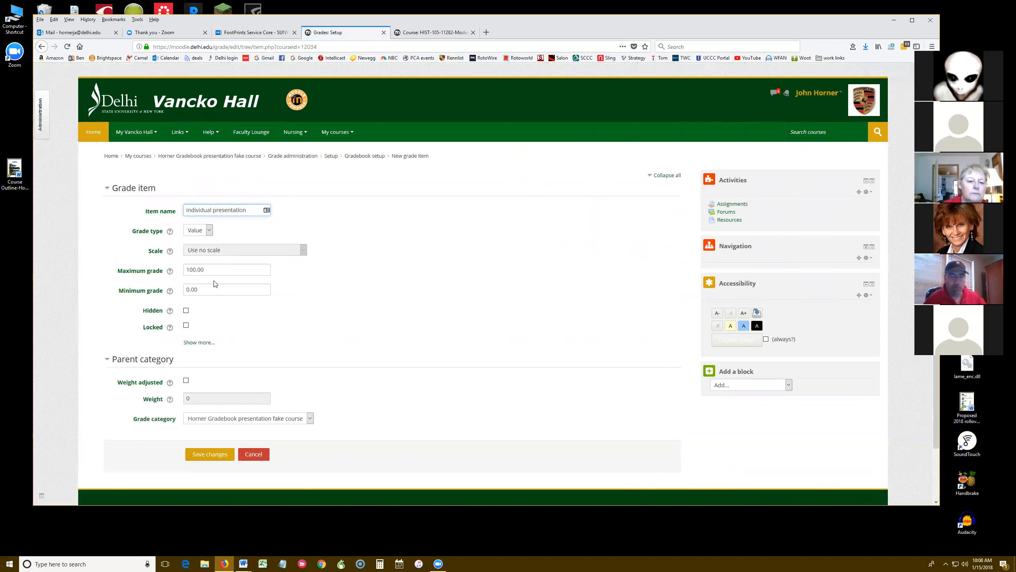
{"action": "double_click", "coordinate": [200, 270]}
{"action": "type", "text": "10"}
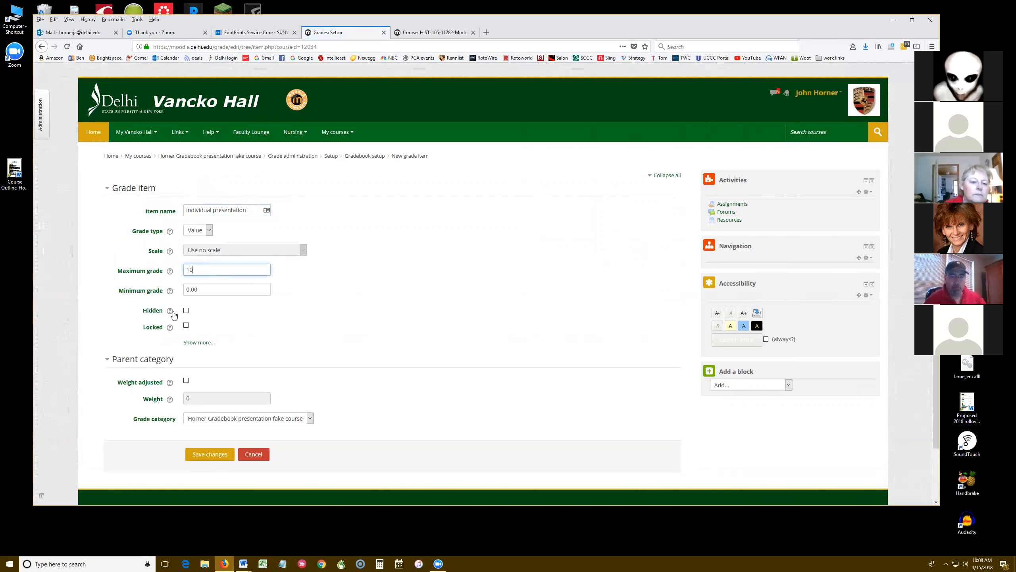
{"action": "left_click", "coordinate": [210, 459]}
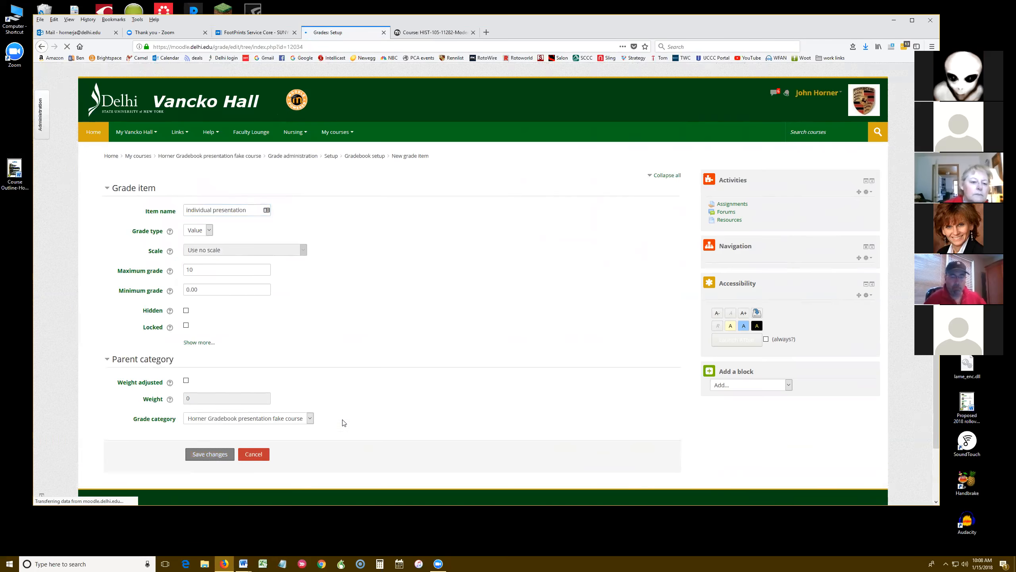
Move the "individual presentation" grade item into the "presentation" category
{"action": "scroll", "coordinate": [340, 425], "scroll_direction": "down", "scroll_amount": 10}
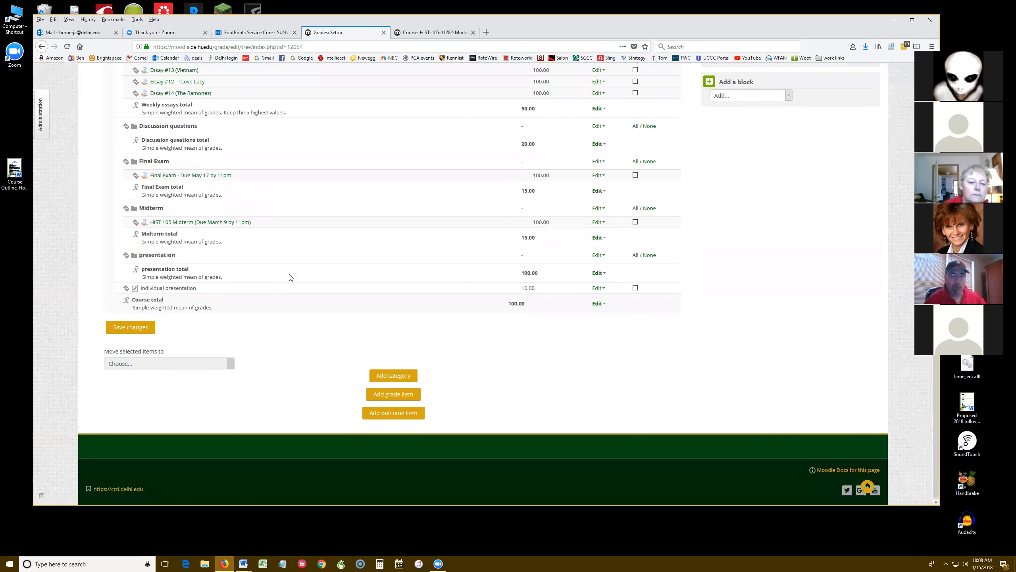
{"action": "scroll", "coordinate": [289, 276], "scroll_direction": "up", "scroll_amount": 10}
{"action": "scroll", "coordinate": [289, 276], "scroll_direction": "down", "scroll_amount": 10}
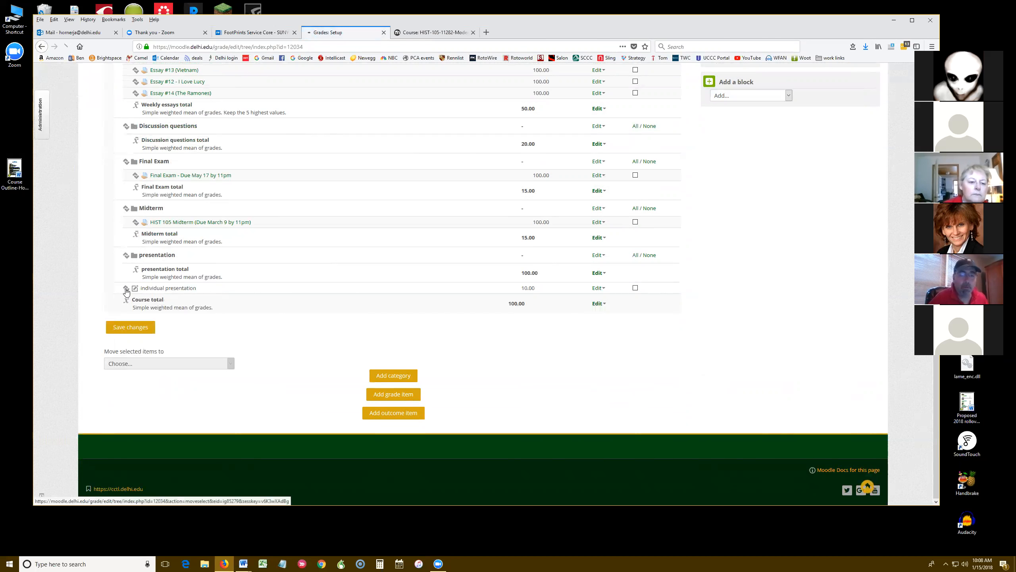
{"action": "left_click", "coordinate": [126, 290]}
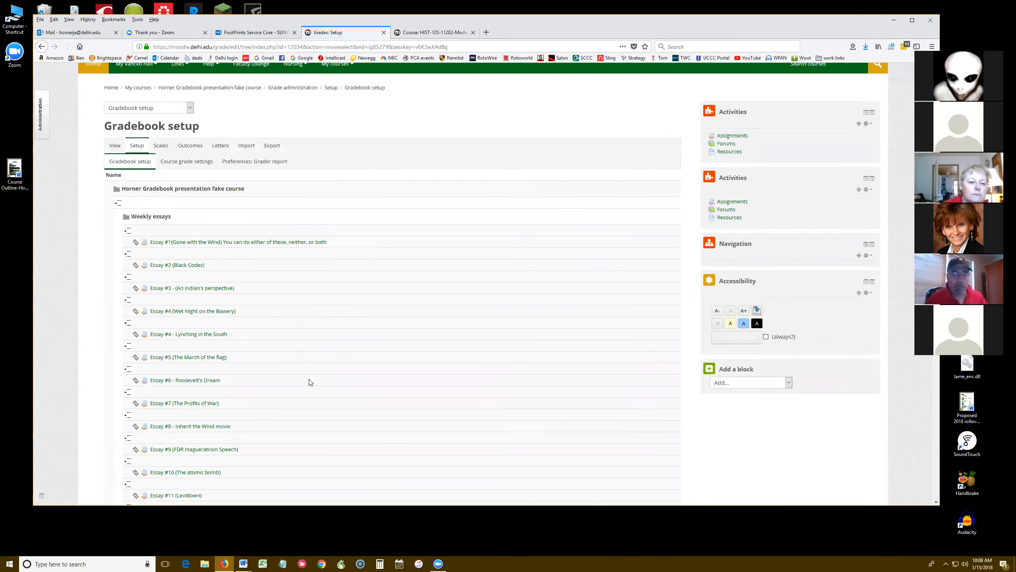
{"action": "scroll", "coordinate": [310, 383], "scroll_direction": "down", "scroll_amount": 10}
{"action": "scroll", "coordinate": [313, 383], "scroll_direction": "down", "scroll_amount": 3}
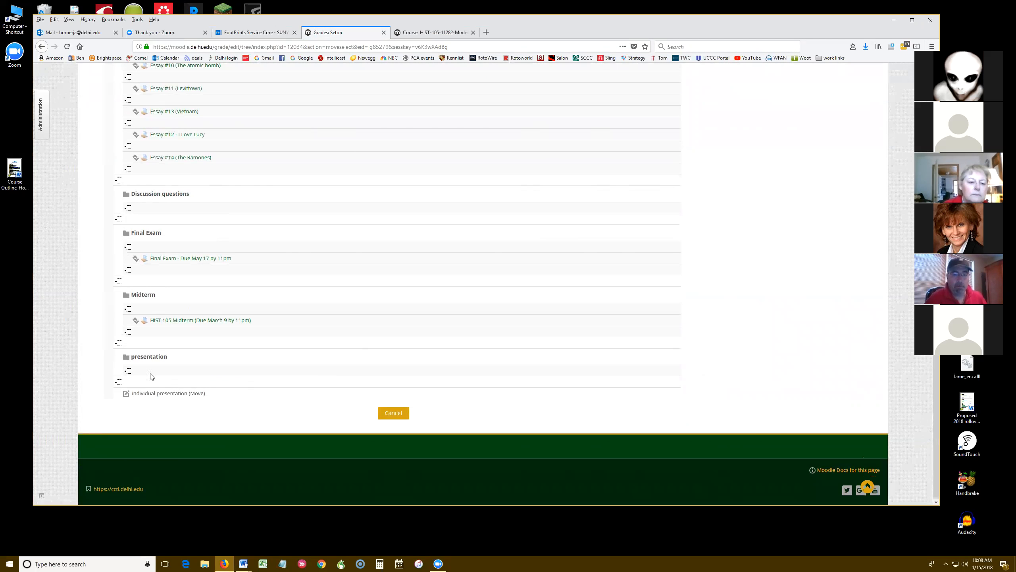
{"action": "left_click", "coordinate": [128, 372]}
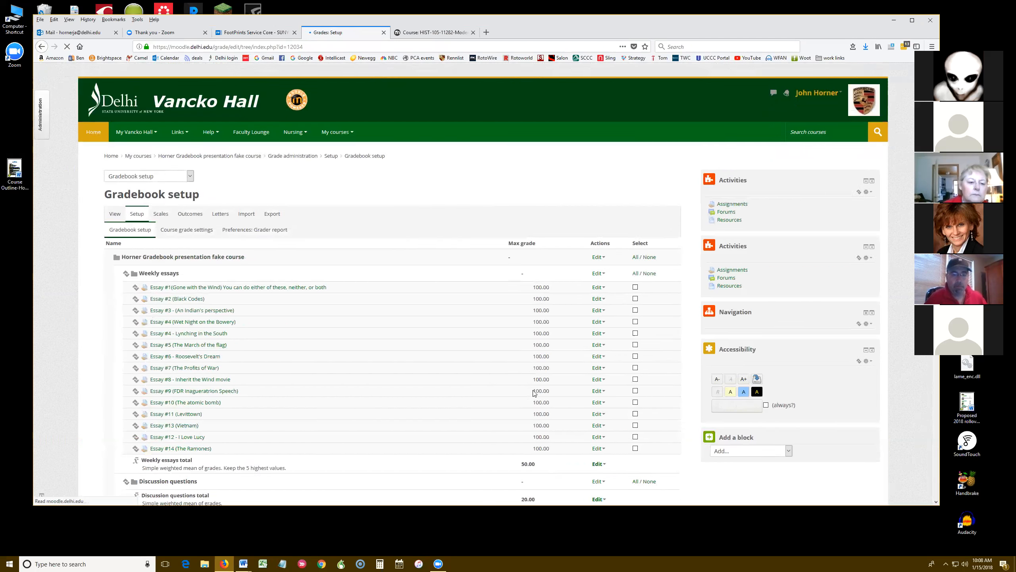
{"action": "scroll", "coordinate": [534, 391], "scroll_direction": "down", "scroll_amount": 3}
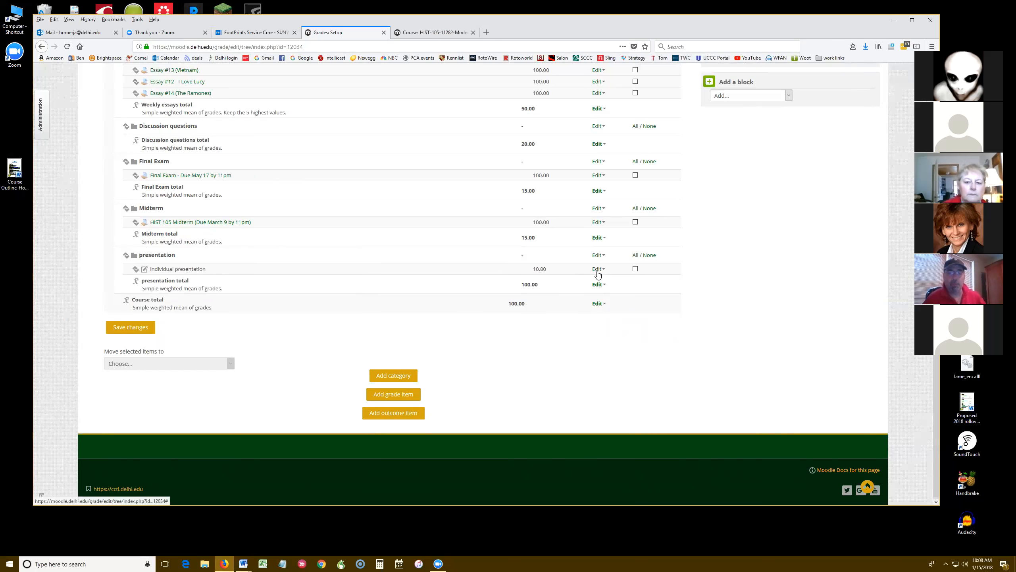
Open the grader report and enter individual presentation grades of 78, 86 and 99 for the three students in listed order
{"action": "scroll", "coordinate": [600, 285], "scroll_direction": "up", "scroll_amount": 8}
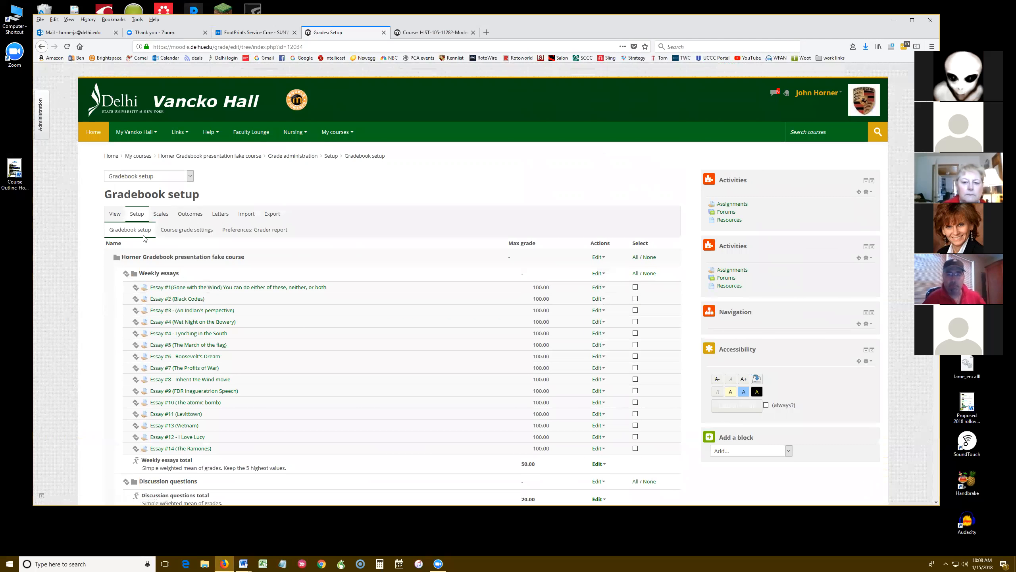
{"action": "left_click", "coordinate": [117, 216]}
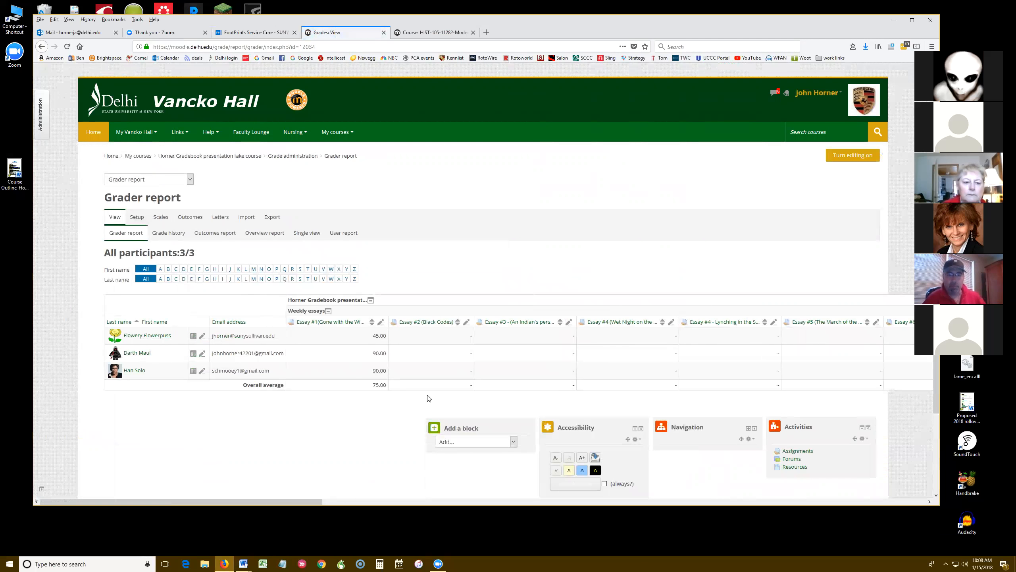
{"action": "left_click_drag", "start_coordinate": [310, 503], "coordinate": [945, 510]}
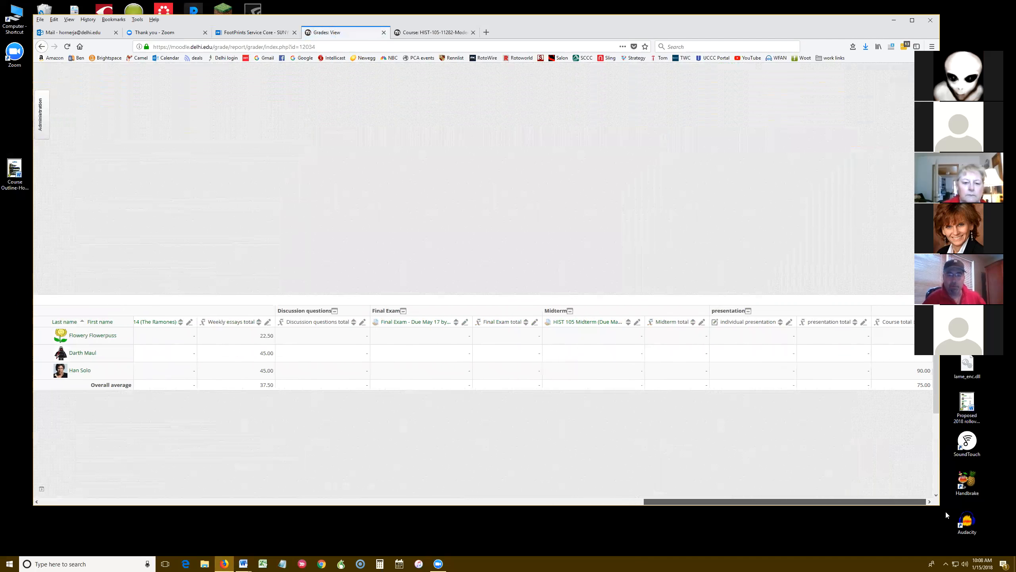
{"action": "left_click", "coordinate": [777, 340]}
{"action": "type", "text": "78"}
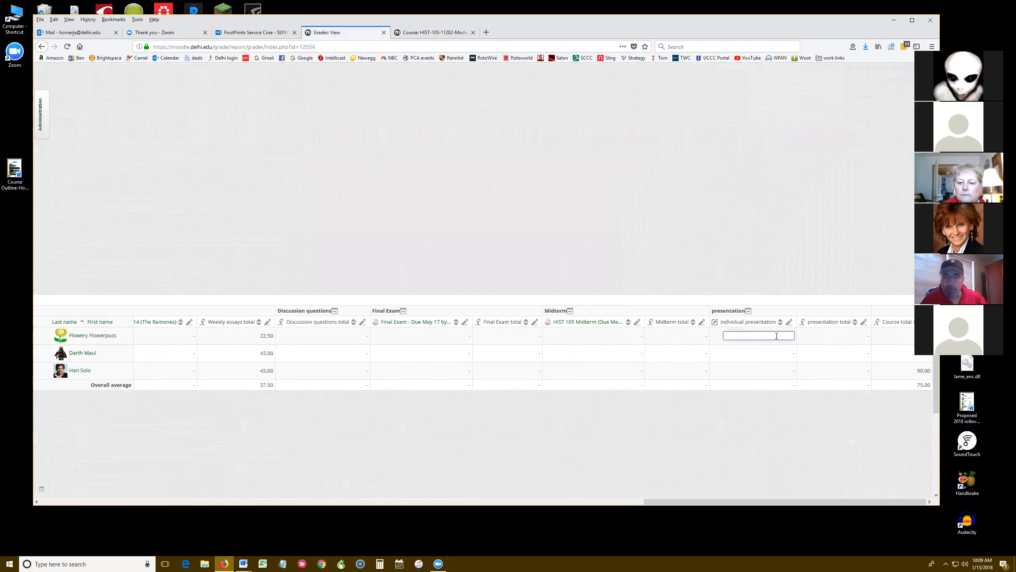
{"action": "left_click", "coordinate": [768, 352]}
{"action": "type", "text": "86"}
{"action": "left_click", "coordinate": [767, 370]}
{"action": "type", "text": "990"}
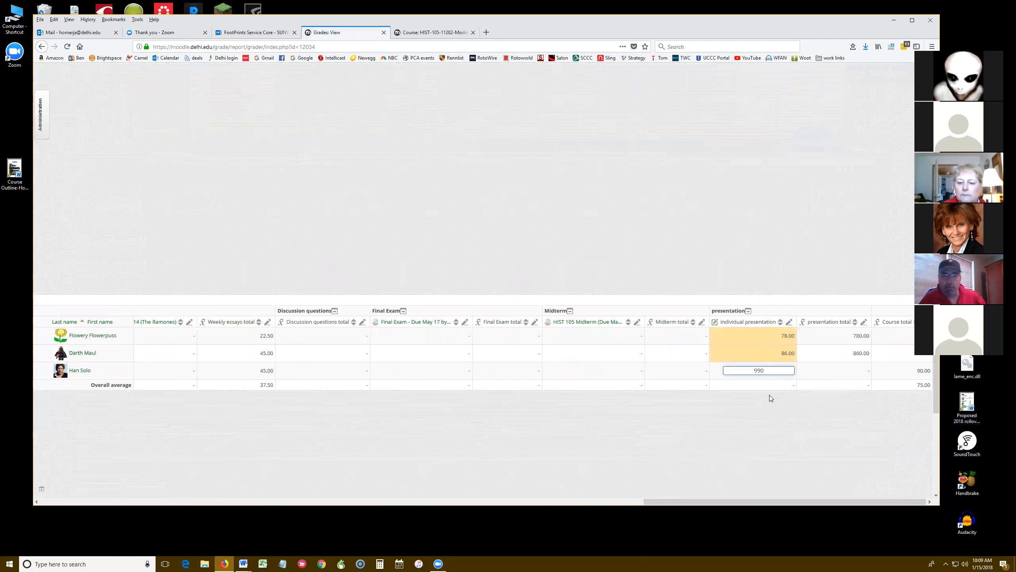
{"action": "left_click", "coordinate": [769, 395]}
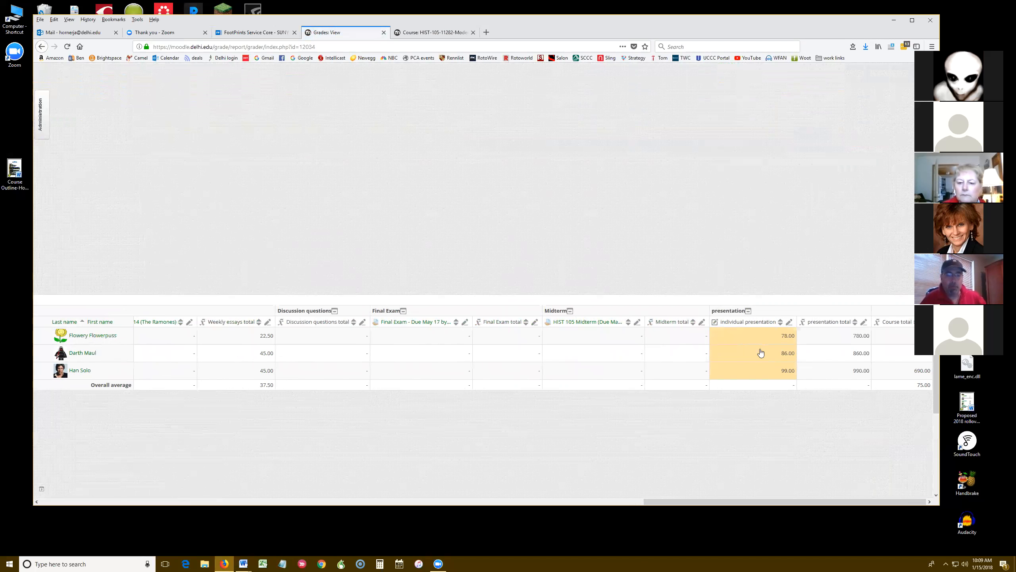
Change the first listed student's individual presentation grade to 5
{"action": "left_click", "coordinate": [789, 337]}
{"action": "key", "text": "BackSpace"}
{"action": "key", "text": "BackSpace"}
{"action": "key", "text": "BackSpace"}
{"action": "key", "text": "BackSpace"}
{"action": "key", "text": "BackSpace"}
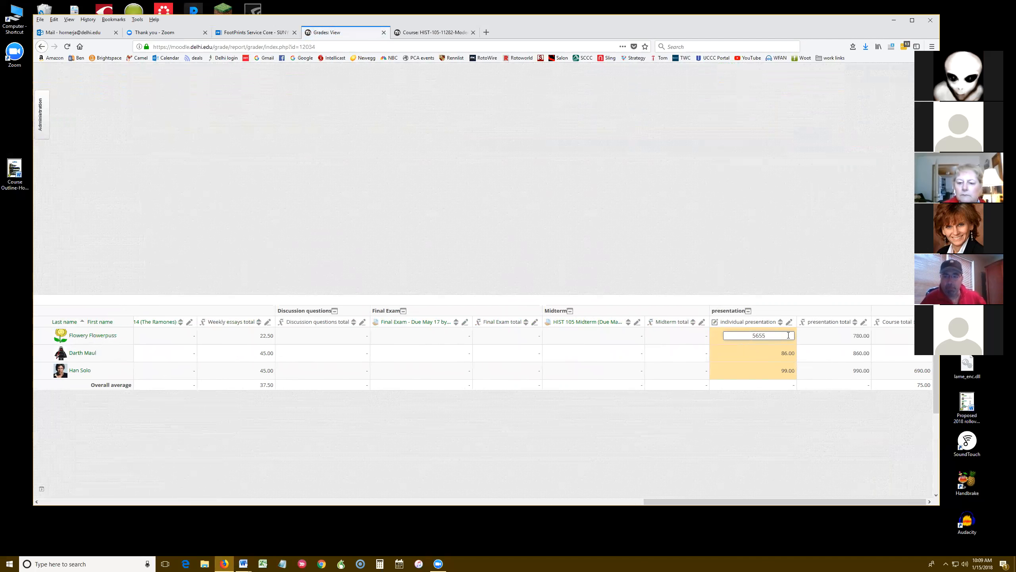
{"action": "key", "text": "Return"}
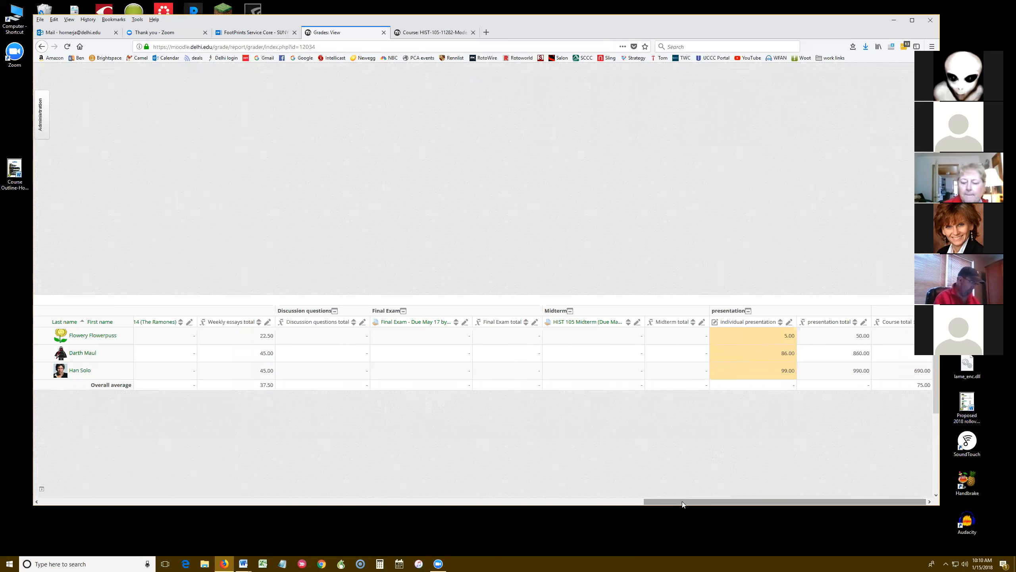
Return to the course page and start a new assignment in the "Week 14, May 7" section
{"action": "left_click_drag", "start_coordinate": [682, 502], "coordinate": [136, 489]}
{"action": "left_click", "coordinate": [237, 156]}
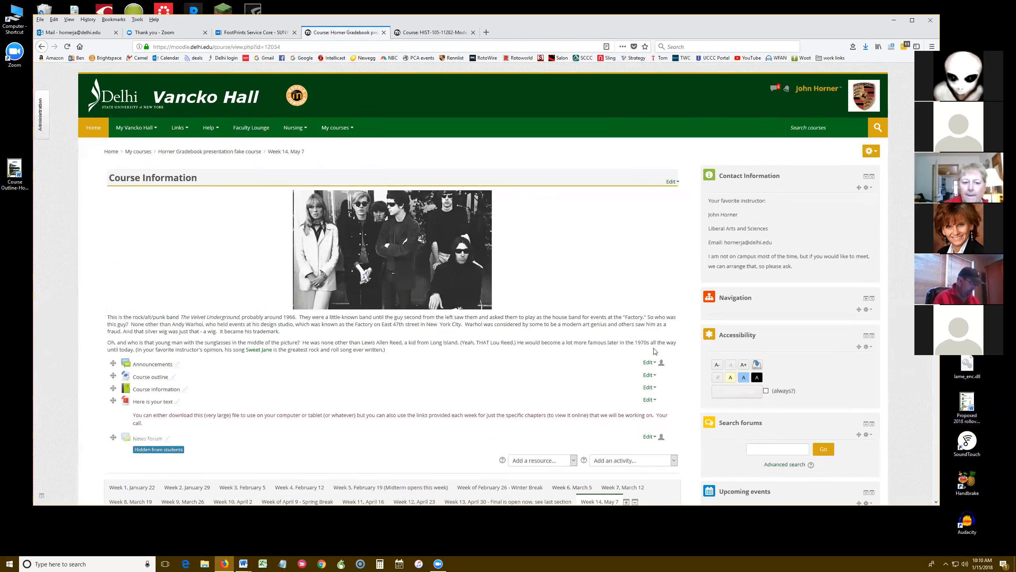
{"action": "scroll", "coordinate": [654, 351], "scroll_direction": "down", "scroll_amount": 10}
{"action": "left_click", "coordinate": [675, 319]}
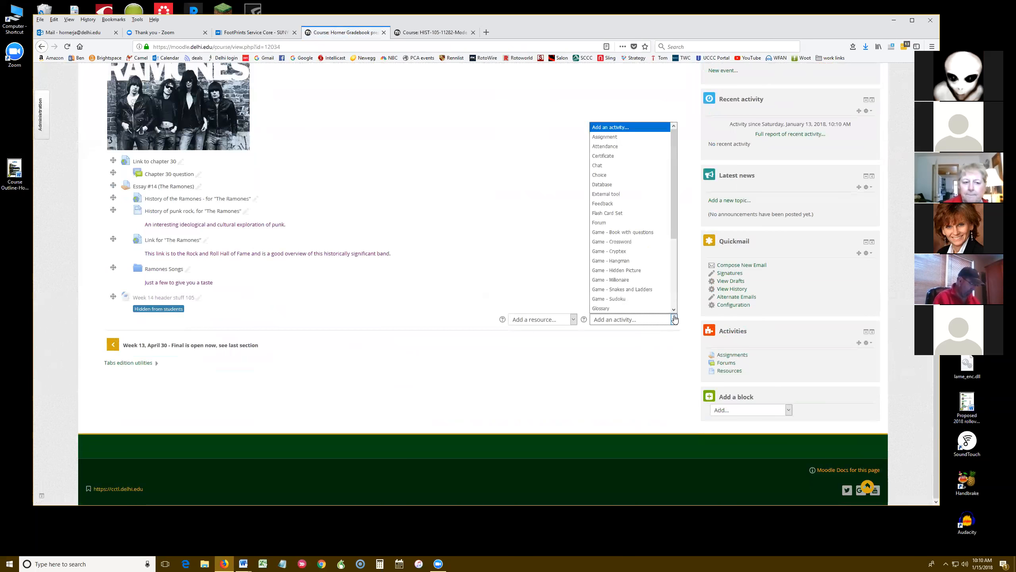
{"action": "left_click", "coordinate": [609, 137]}
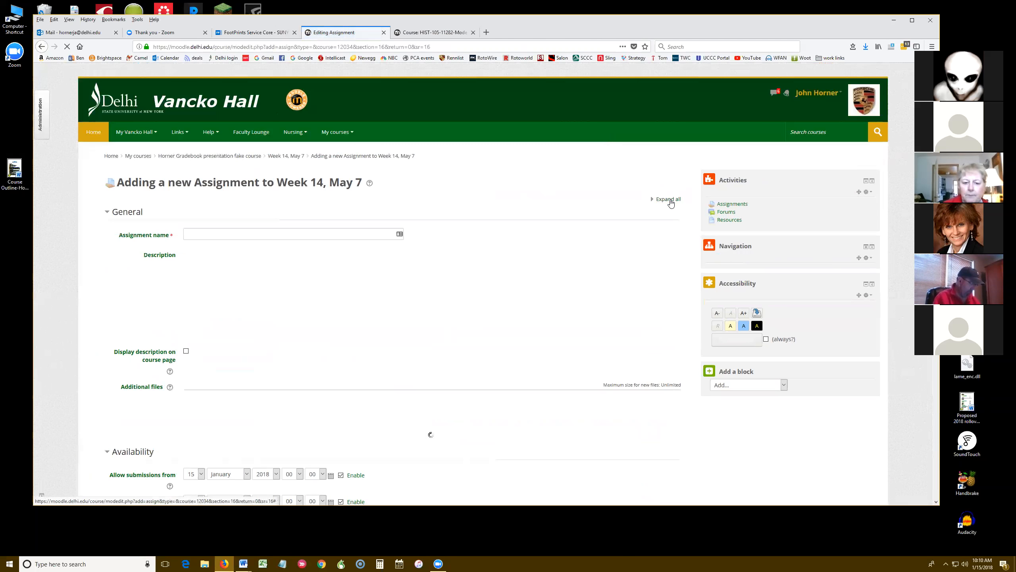
Expand all settings of the new assignment and examine the grade categories it can be assigned to
{"action": "left_click", "coordinate": [668, 199]}
{"action": "scroll", "coordinate": [349, 351], "scroll_direction": "down", "scroll_amount": 12}
{"action": "scroll", "coordinate": [348, 350], "scroll_direction": "down", "scroll_amount": 10}
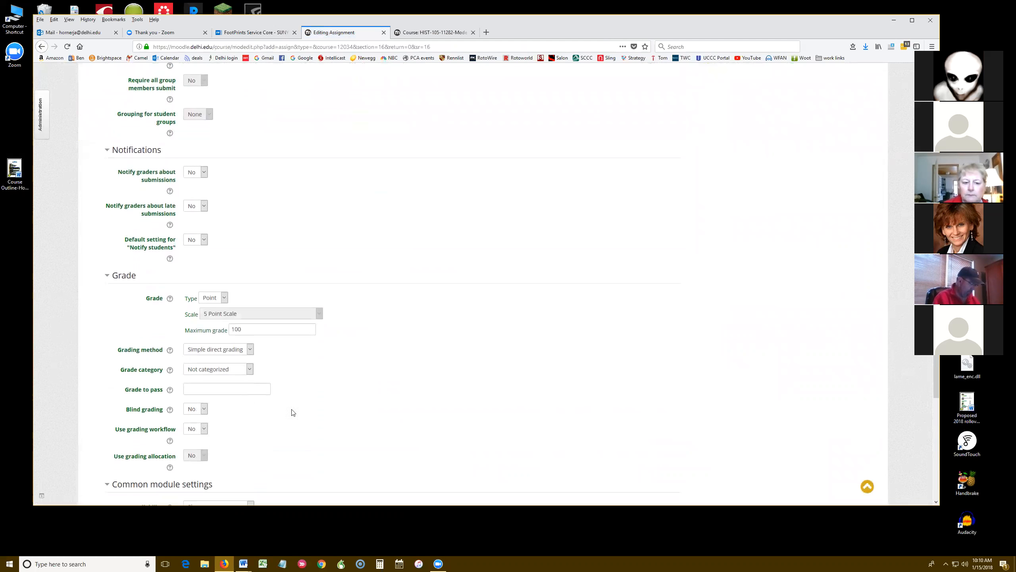
{"action": "left_click", "coordinate": [250, 369]}
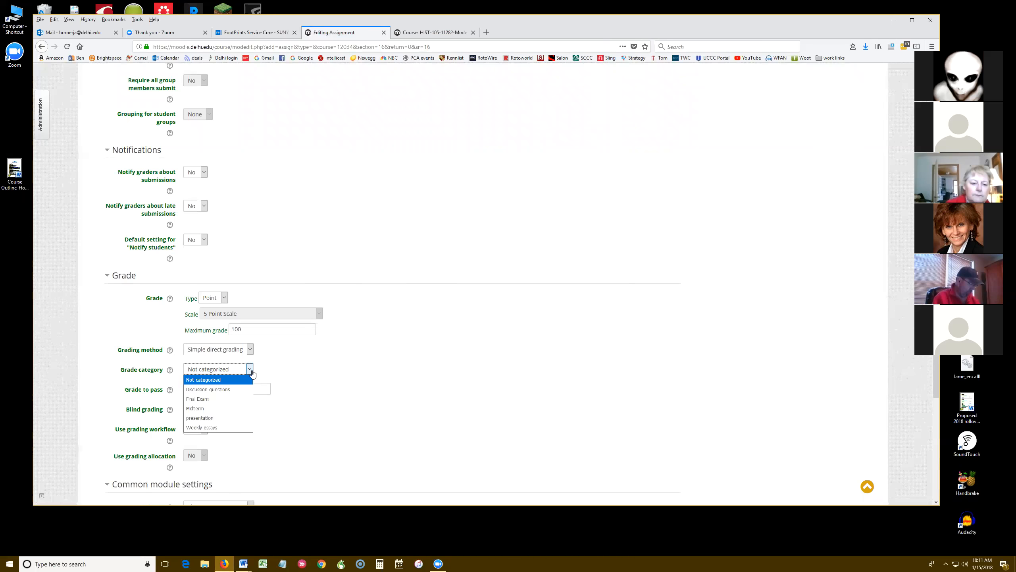
{"action": "left_click", "coordinate": [319, 346]}
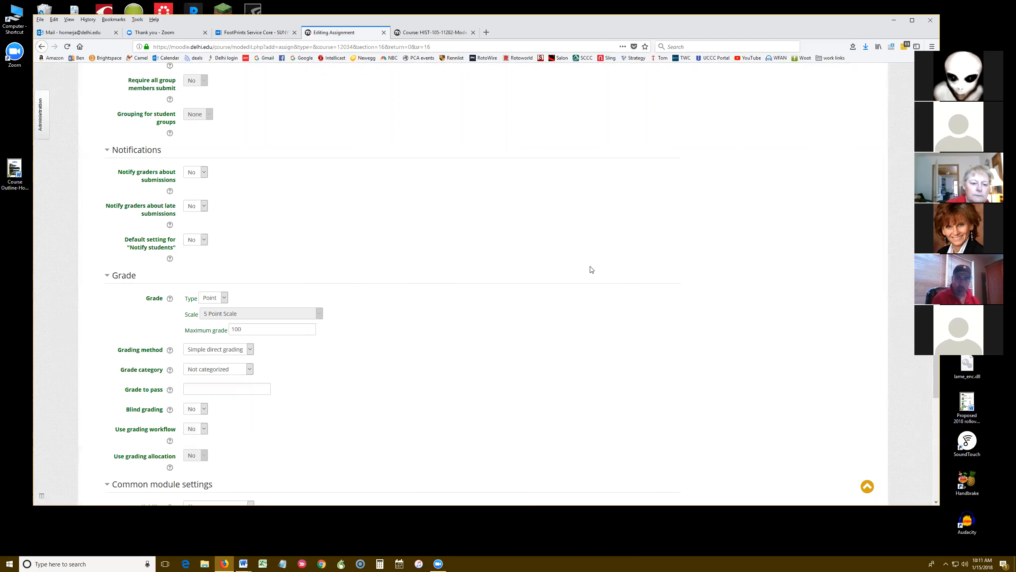
Leave the assignment form without saving and reopen the course's gradebook setup
{"action": "scroll", "coordinate": [591, 269], "scroll_direction": "up", "scroll_amount": 2}
{"action": "scroll", "coordinate": [406, 126], "scroll_direction": "up", "scroll_amount": 15}
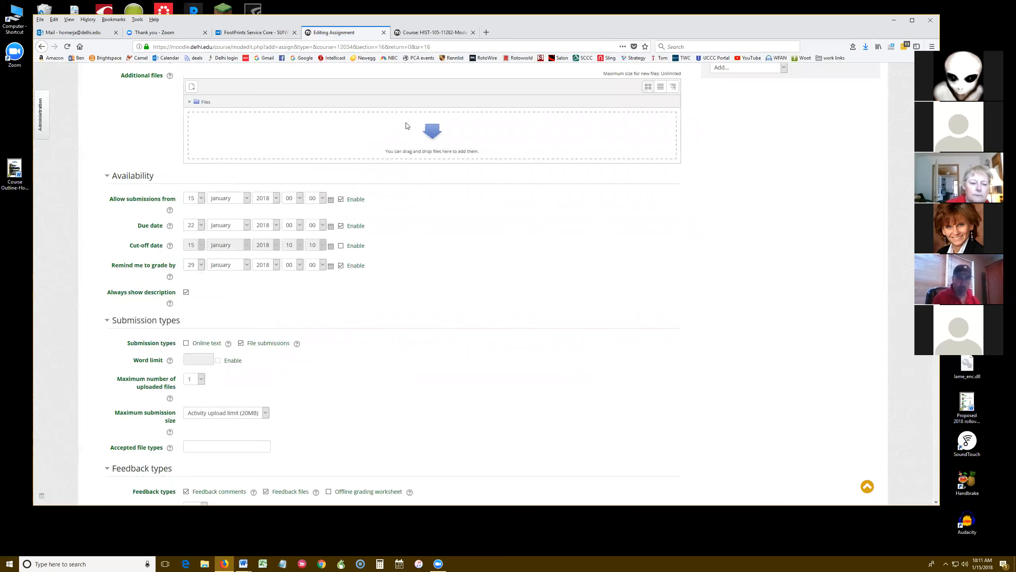
{"action": "scroll", "coordinate": [336, 142], "scroll_direction": "up", "scroll_amount": 5}
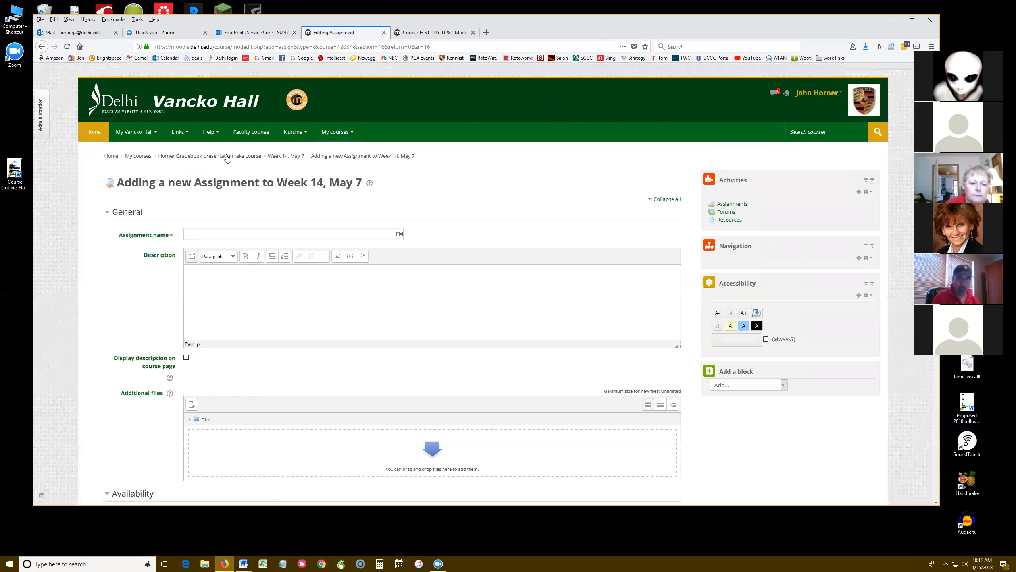
{"action": "left_click", "coordinate": [228, 157]}
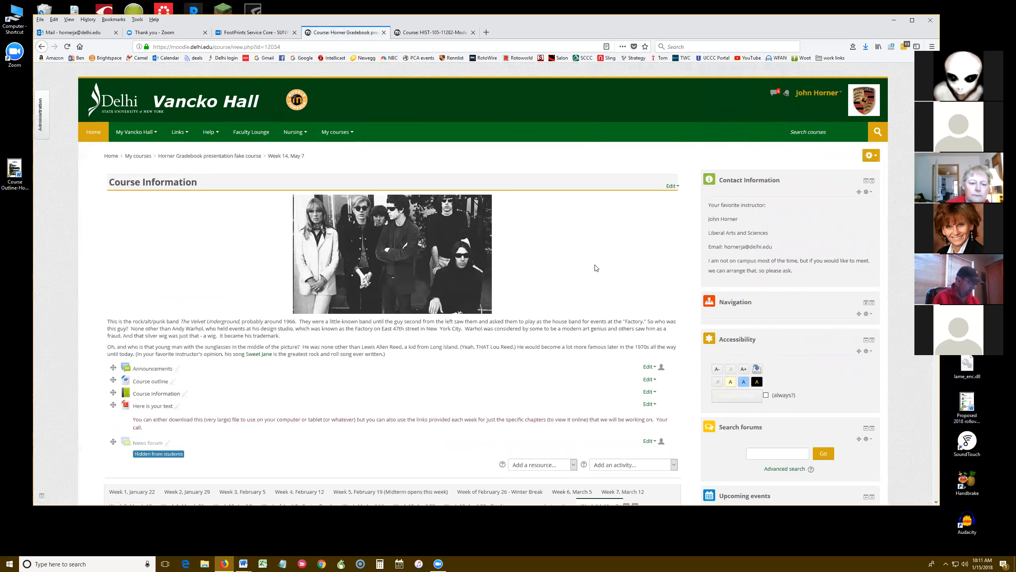
{"action": "left_click", "coordinate": [40, 114]}
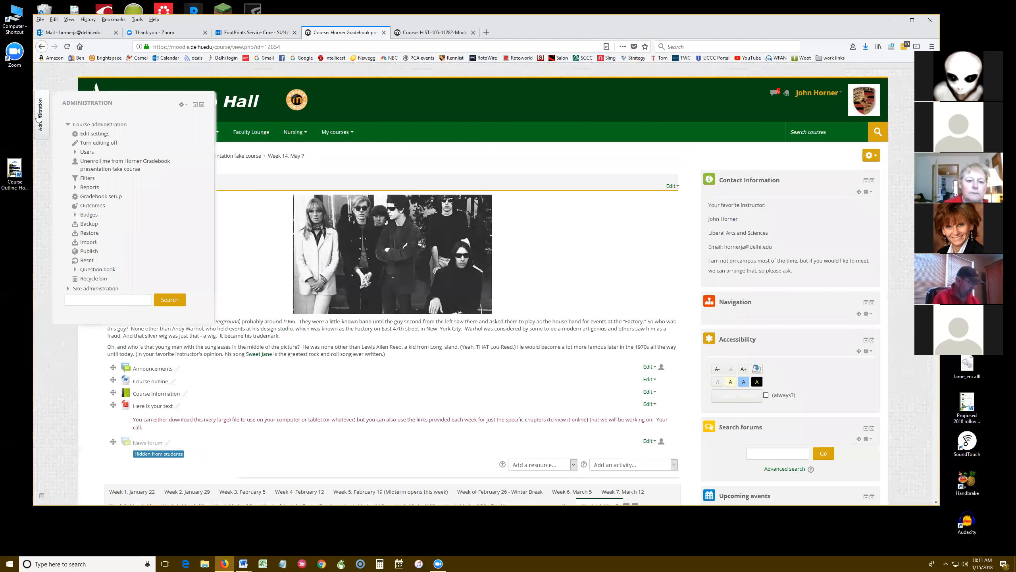
{"action": "left_click", "coordinate": [108, 197]}
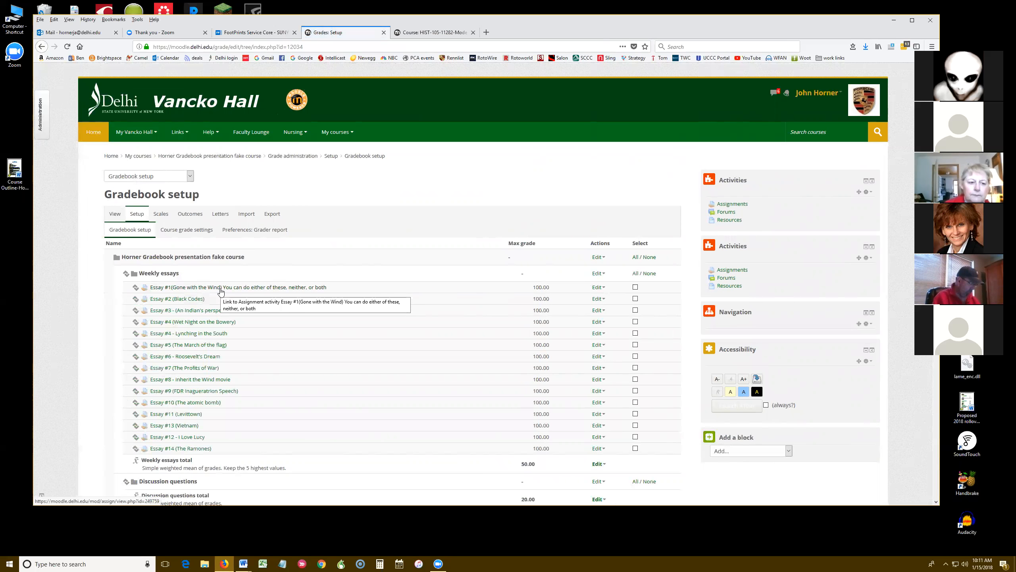
Change the aggregation of the "Weekly essays" category to "Weighted mean of grades" and save it
{"action": "scroll", "coordinate": [256, 284], "scroll_direction": "down", "scroll_amount": 3}
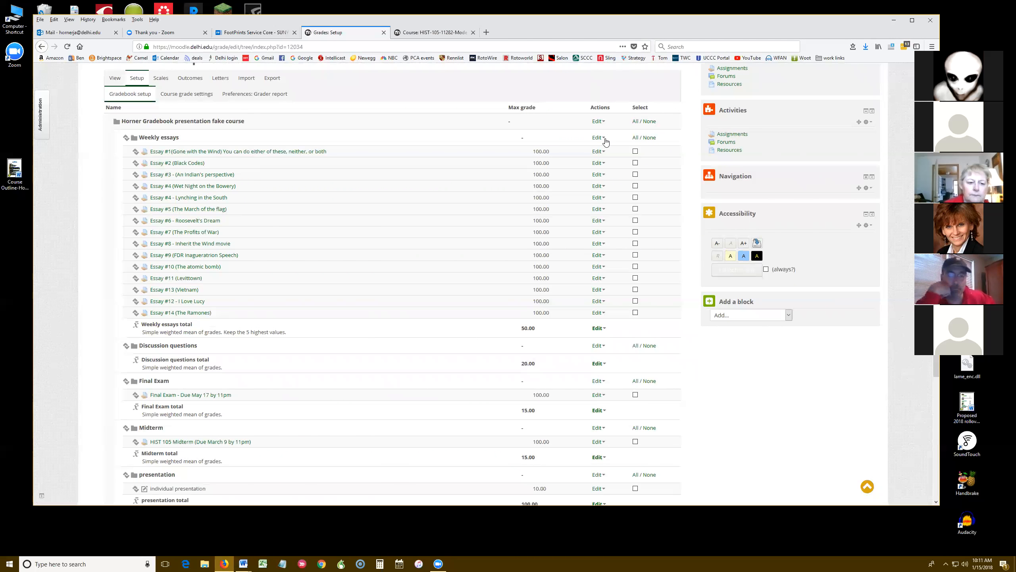
{"action": "left_click", "coordinate": [599, 137]}
{"action": "left_click", "coordinate": [608, 153]}
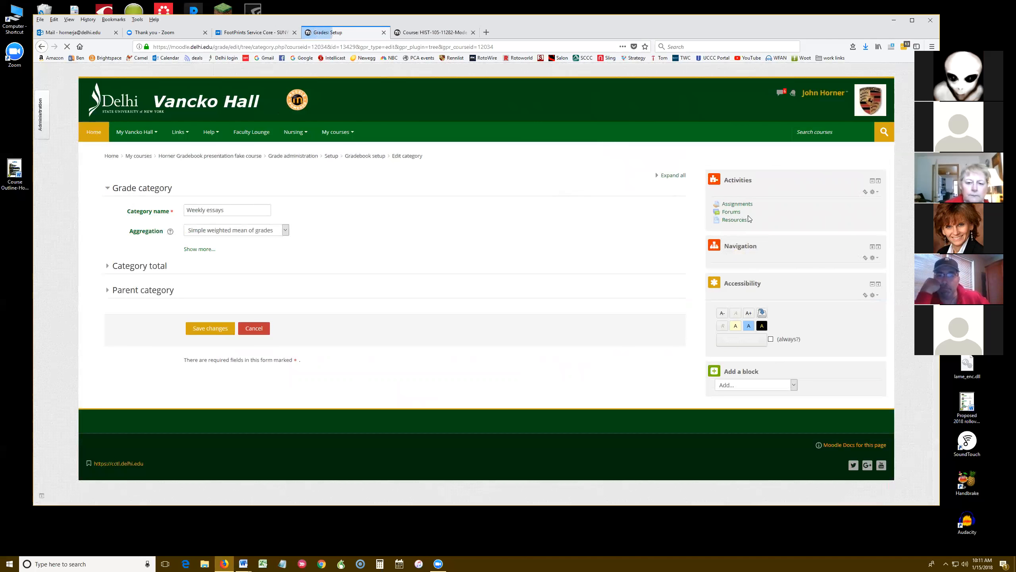
{"action": "left_click", "coordinate": [674, 175]}
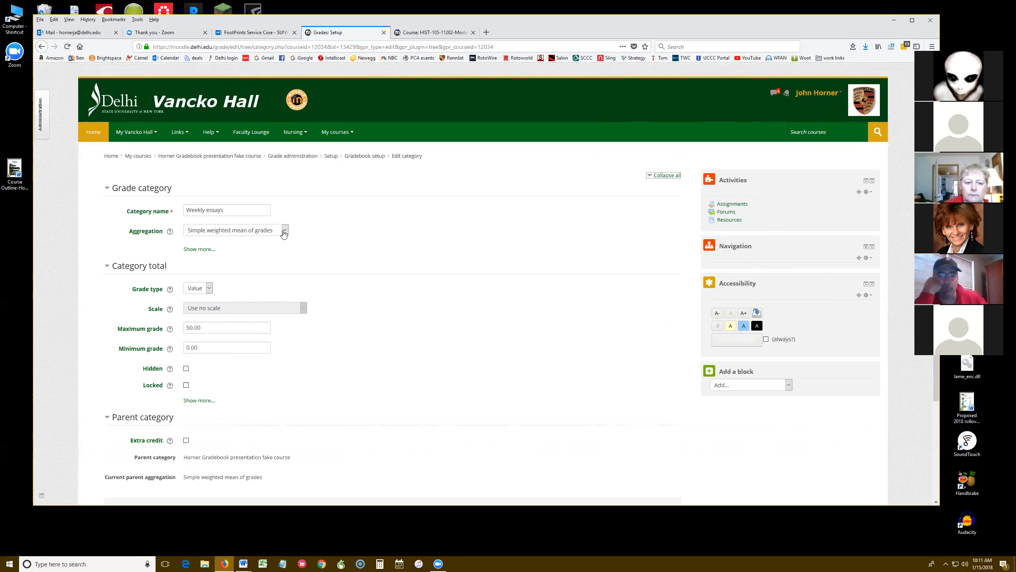
{"action": "left_click", "coordinate": [285, 232]}
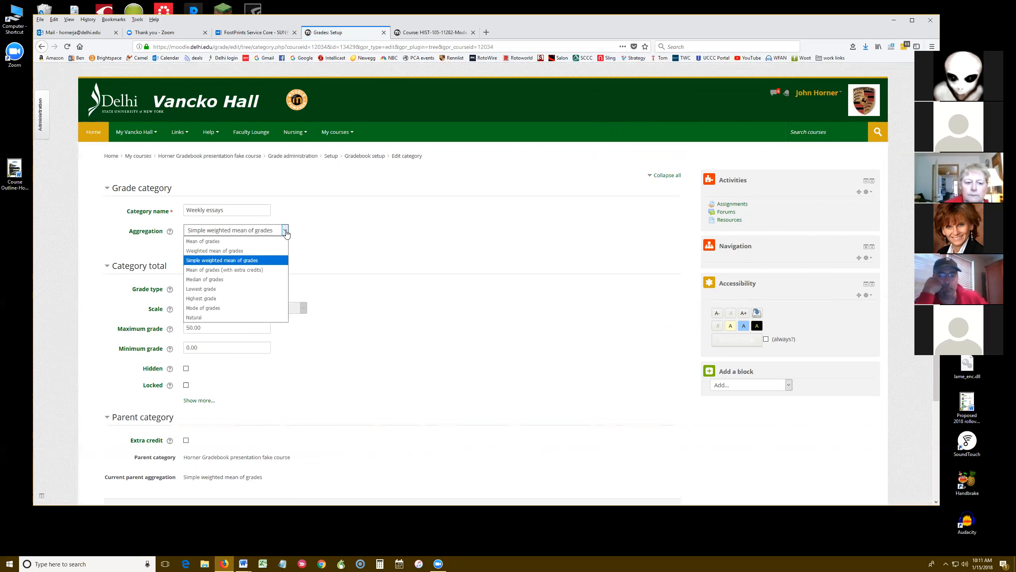
{"action": "left_click", "coordinate": [243, 251]}
{"action": "scroll", "coordinate": [324, 404], "scroll_direction": "down", "scroll_amount": 3}
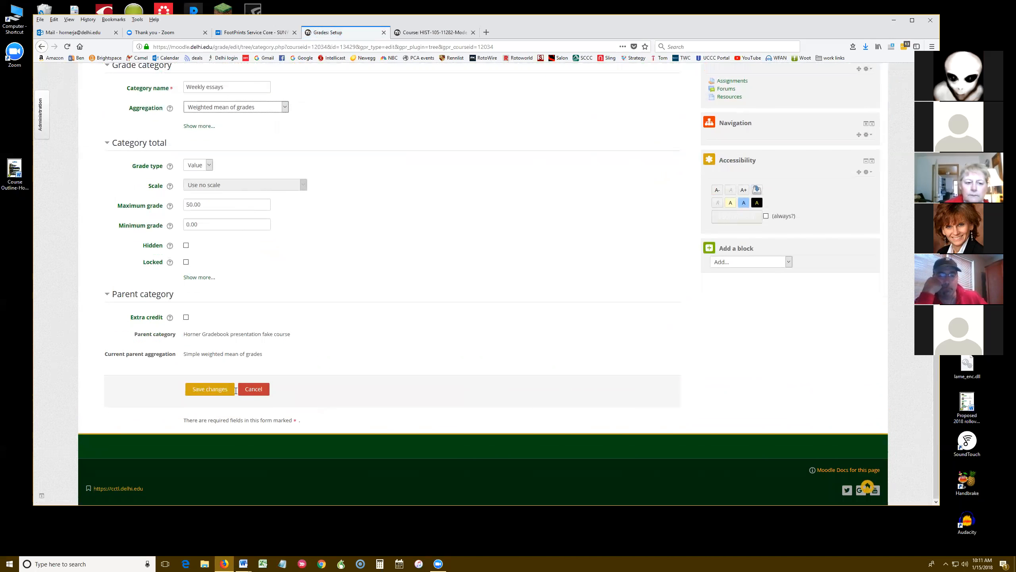
{"action": "left_click", "coordinate": [221, 390]}
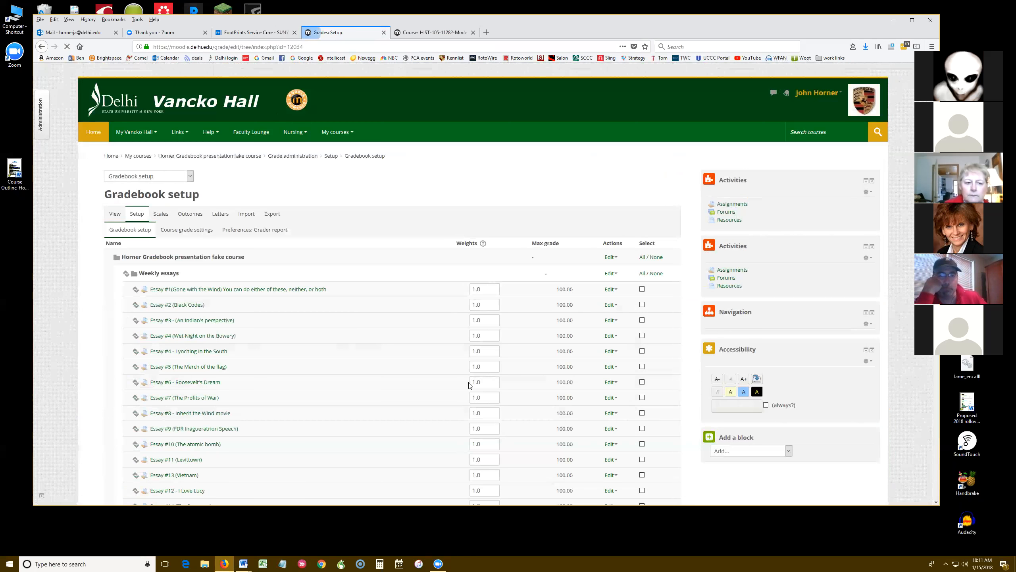
Set the weight of Essay #1 in the "Weekly essays" category to 2.0 and save it
{"action": "scroll", "coordinate": [447, 236], "scroll_direction": "down", "scroll_amount": 3}
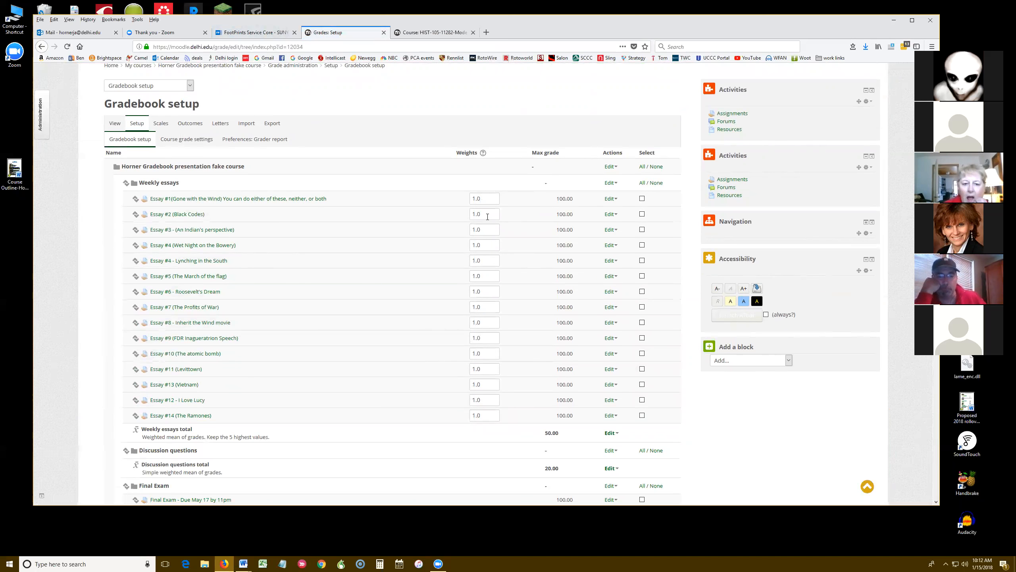
{"action": "double_click", "coordinate": [484, 198]}
{"action": "type", "text": "2."}
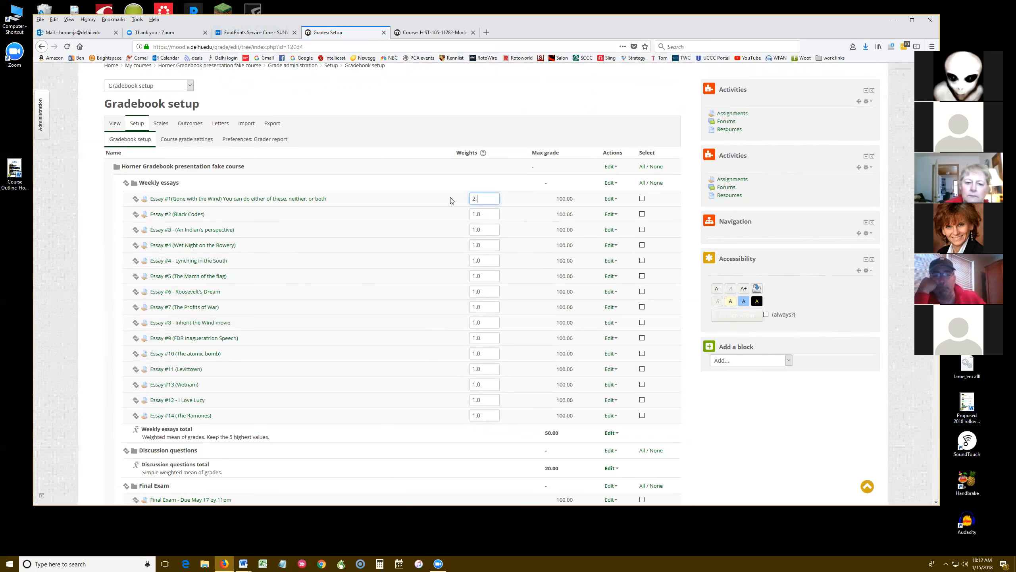
{"action": "key", "text": "Return"}
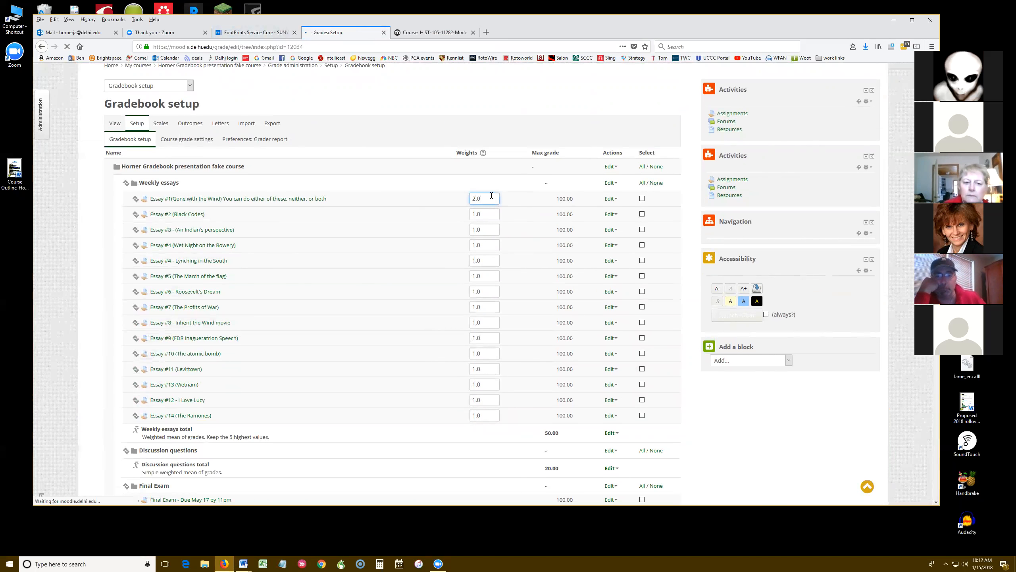
{"action": "scroll", "coordinate": [461, 419], "scroll_direction": "down", "scroll_amount": 1}
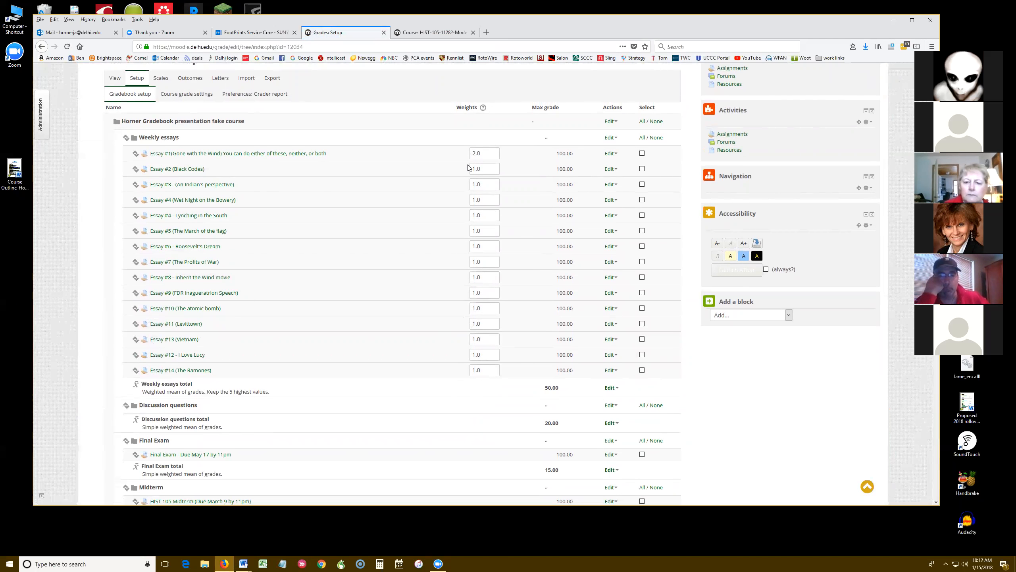
Change the aggregation of the "Weekly essays" category to "Simple weighted mean of grades" and save it
{"action": "left_click", "coordinate": [609, 138]}
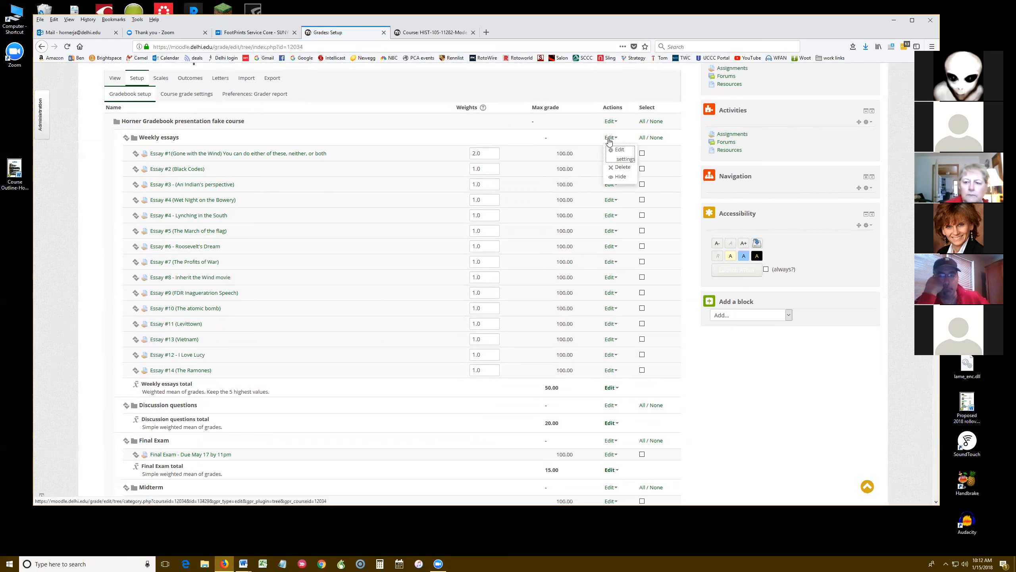
{"action": "left_click", "coordinate": [620, 154]}
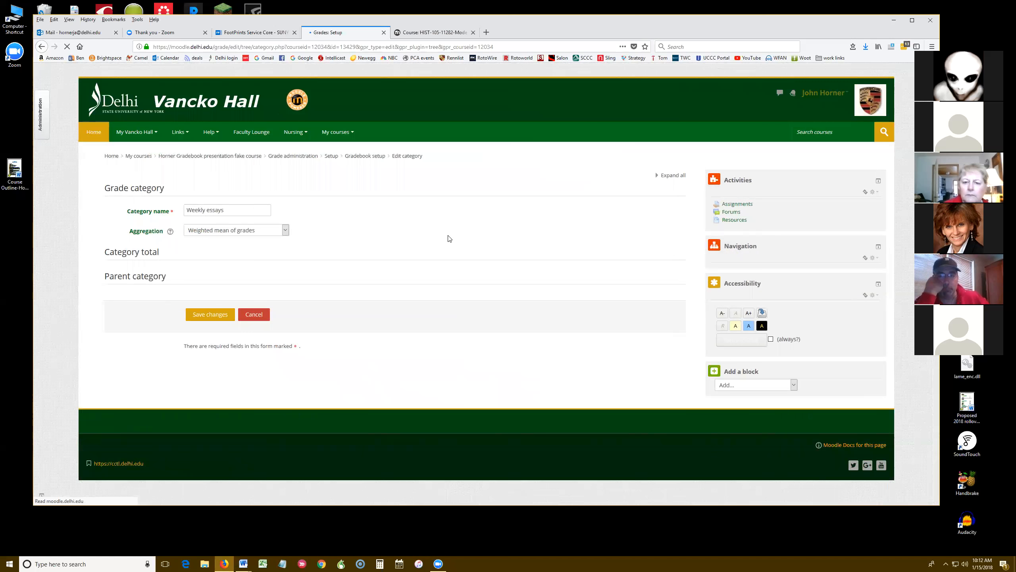
{"action": "left_click", "coordinate": [285, 230]}
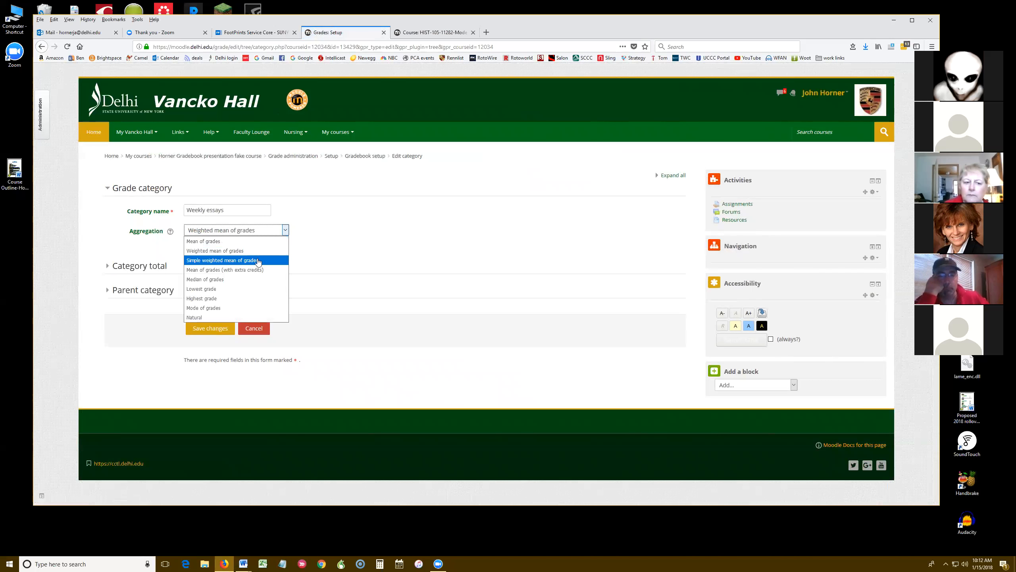
{"action": "left_click", "coordinate": [258, 261]}
{"action": "left_click", "coordinate": [216, 331]}
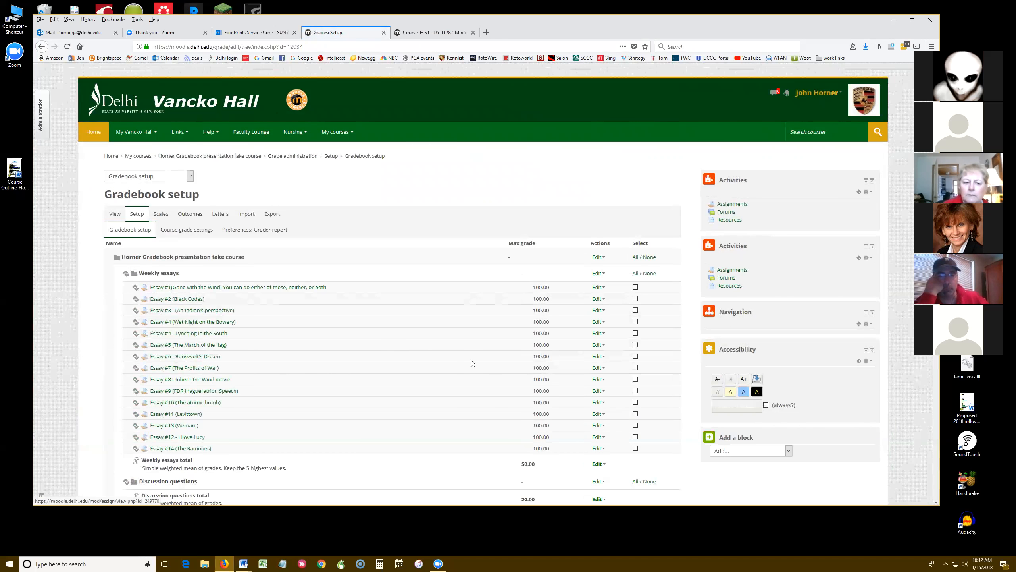
Switch the "Weekly essays" category's aggregation to "Natural", save it, and examine the resulting essay weights
{"action": "scroll", "coordinate": [472, 363], "scroll_direction": "down", "scroll_amount": 3}
{"action": "left_click", "coordinate": [598, 137]}
{"action": "left_click", "coordinate": [603, 156]}
{"action": "left_click", "coordinate": [287, 230]}
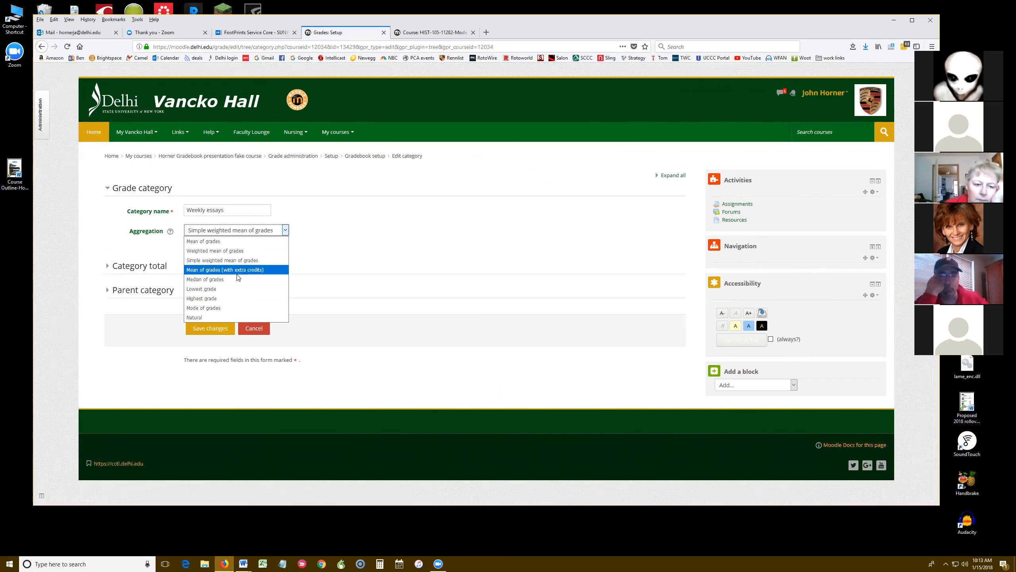
{"action": "left_click", "coordinate": [195, 318]}
{"action": "left_click", "coordinate": [215, 329]}
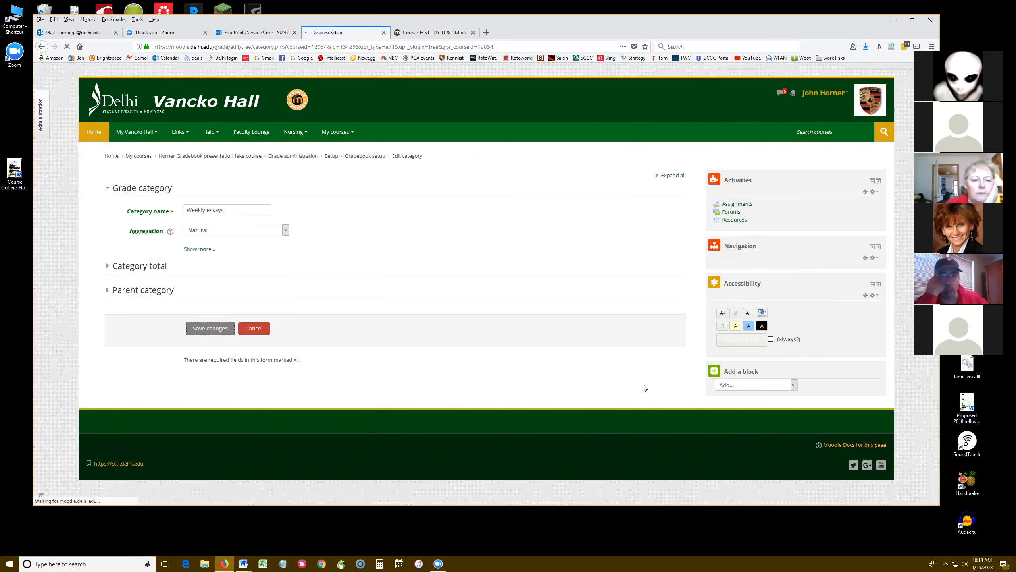
{"action": "scroll", "coordinate": [648, 353], "scroll_direction": "down", "scroll_amount": 2}
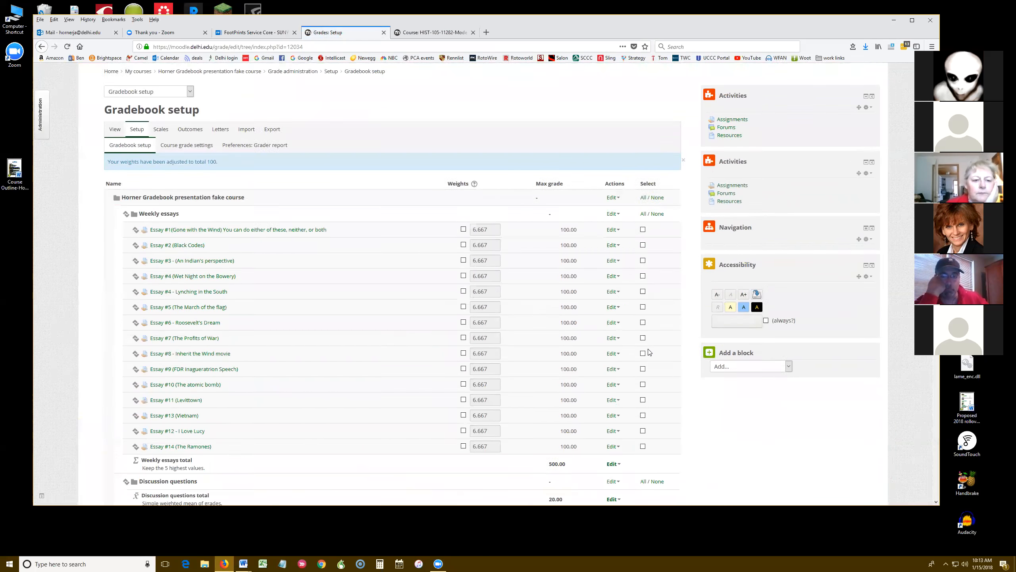
{"action": "scroll", "coordinate": [648, 352], "scroll_direction": "down", "scroll_amount": 2}
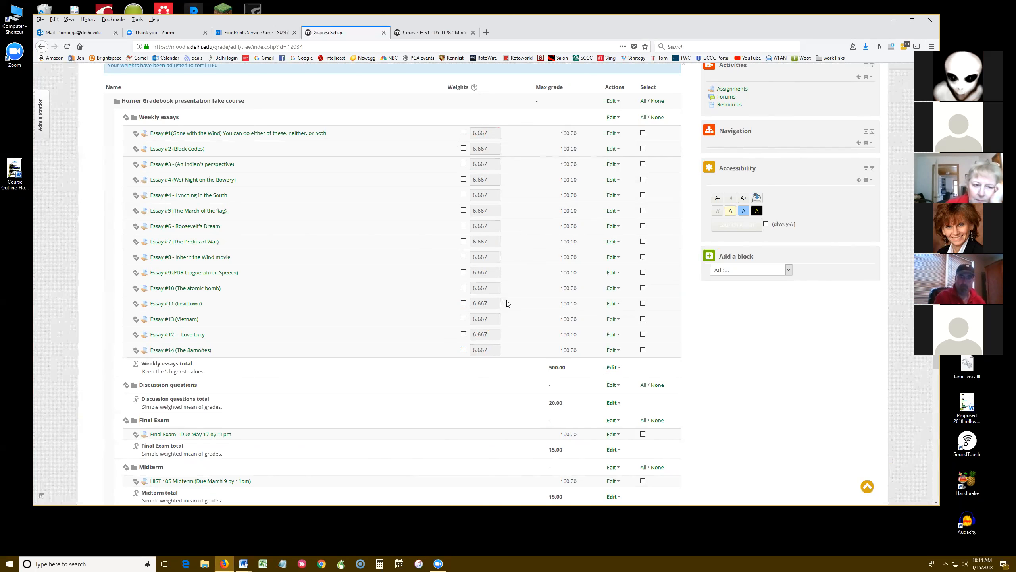
Set the "Weekly essays" category's aggregation back to "Simple weighted mean of grades" and save the category
{"action": "scroll", "coordinate": [508, 303], "scroll_direction": "up", "scroll_amount": 3}
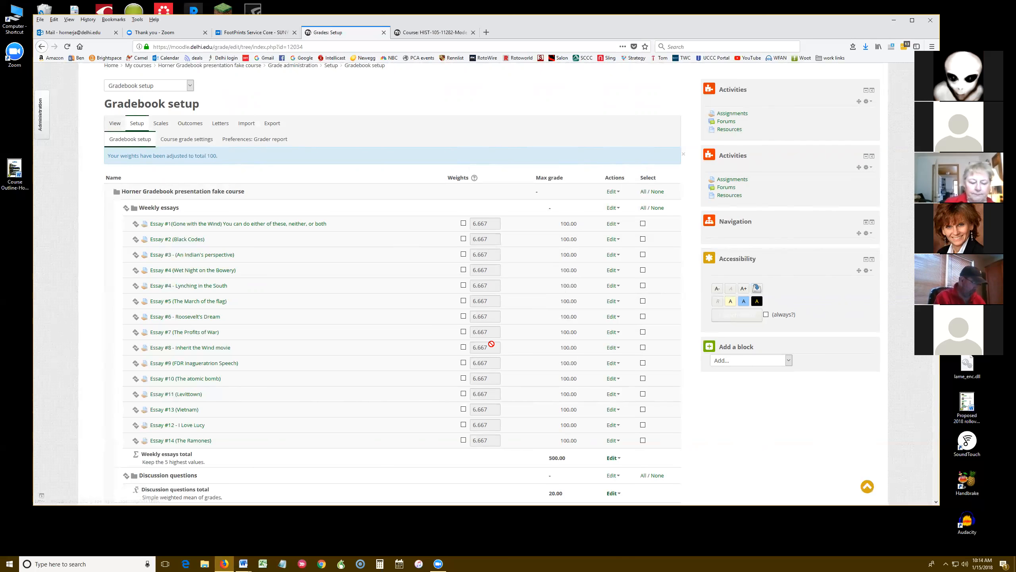
{"action": "scroll", "coordinate": [675, 143], "scroll_direction": "down", "scroll_amount": 1}
{"action": "left_click", "coordinate": [612, 163]}
{"action": "left_click", "coordinate": [622, 179]}
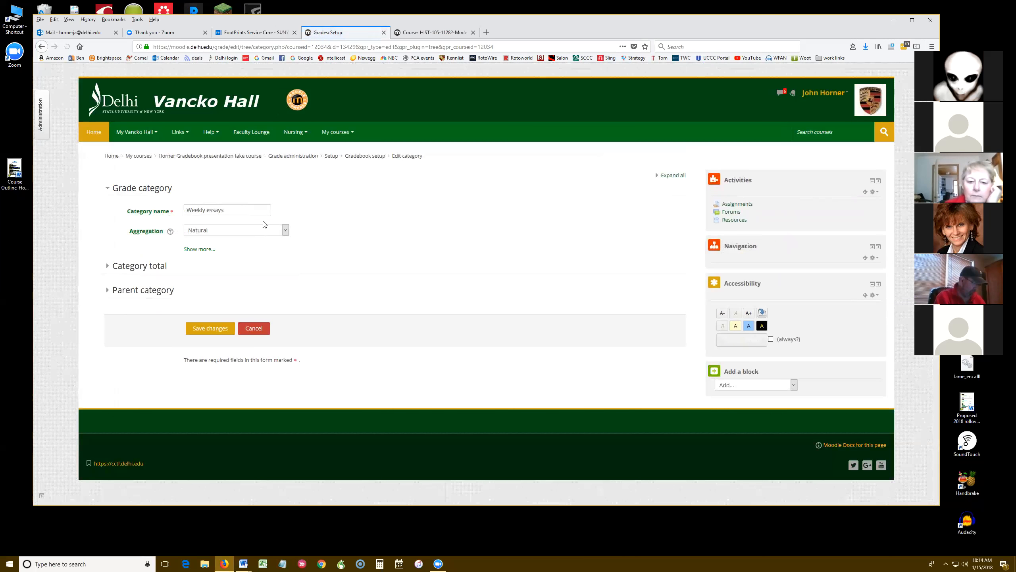
{"action": "left_click", "coordinate": [285, 231]}
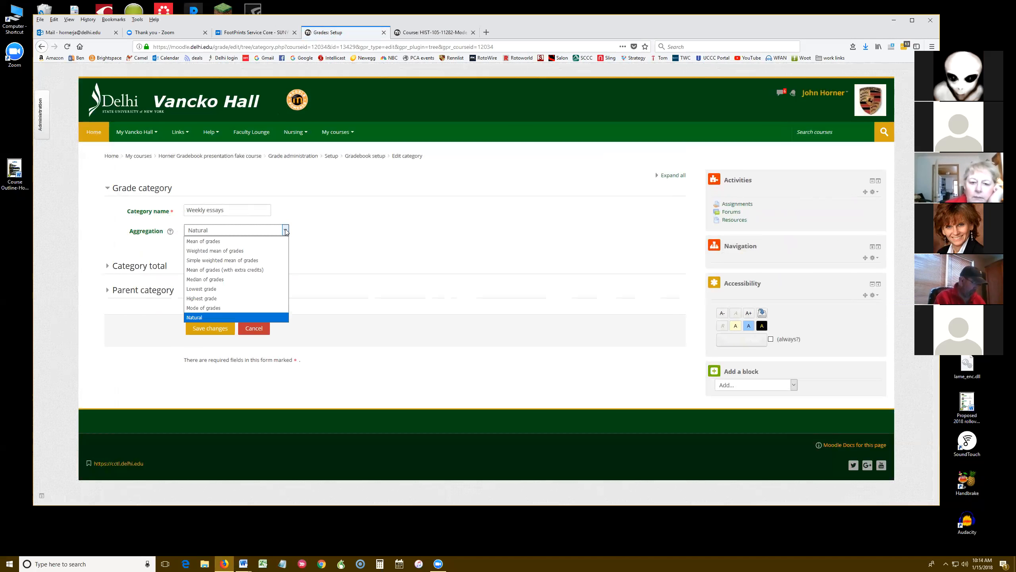
{"action": "left_click", "coordinate": [246, 261]}
{"action": "left_click", "coordinate": [207, 328]}
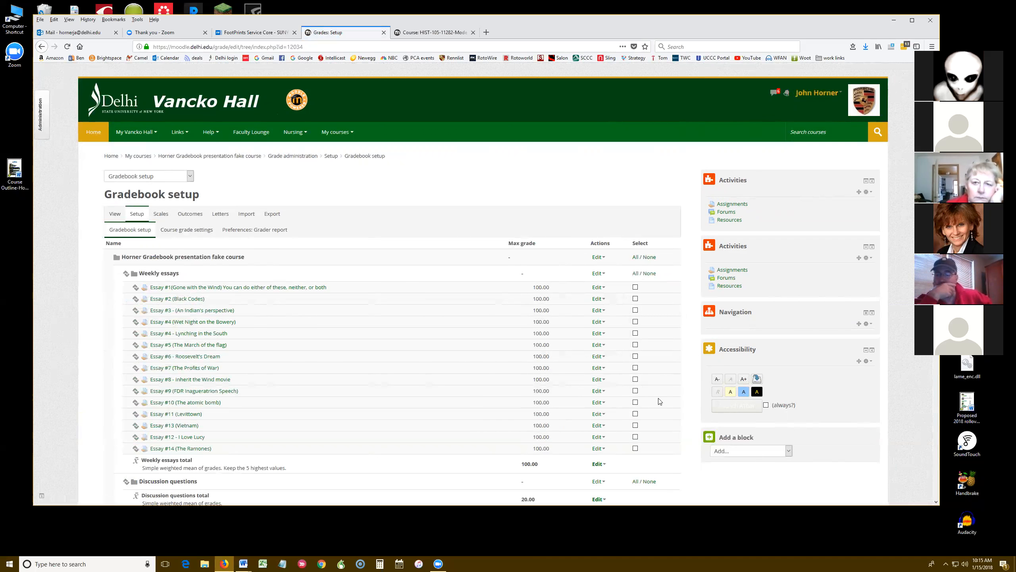
Mark the grade item Essay #14 (The Ramones) as extra credit within "Weekly essays" and save it
{"action": "scroll", "coordinate": [659, 401], "scroll_direction": "down", "scroll_amount": 2}
{"action": "scroll", "coordinate": [656, 401], "scroll_direction": "down", "scroll_amount": 3}
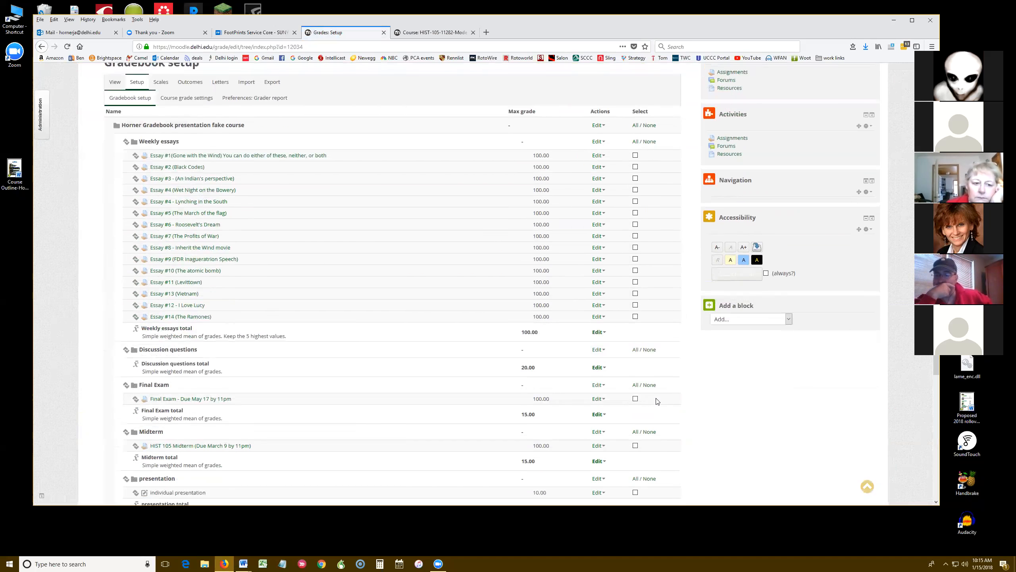
{"action": "scroll", "coordinate": [667, 402], "scroll_direction": "down", "scroll_amount": 2}
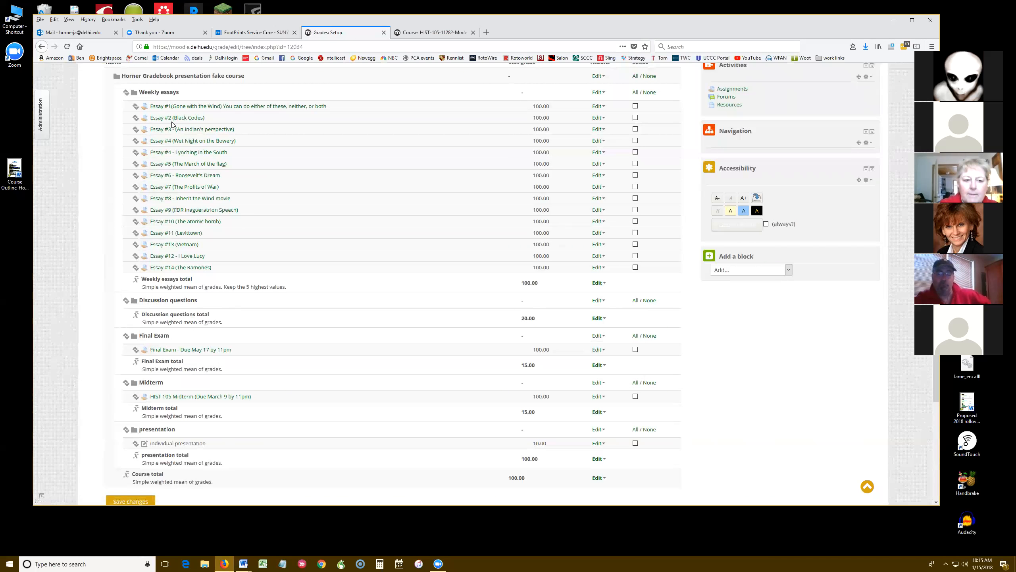
{"action": "scroll", "coordinate": [257, 341], "scroll_direction": "down", "scroll_amount": 3}
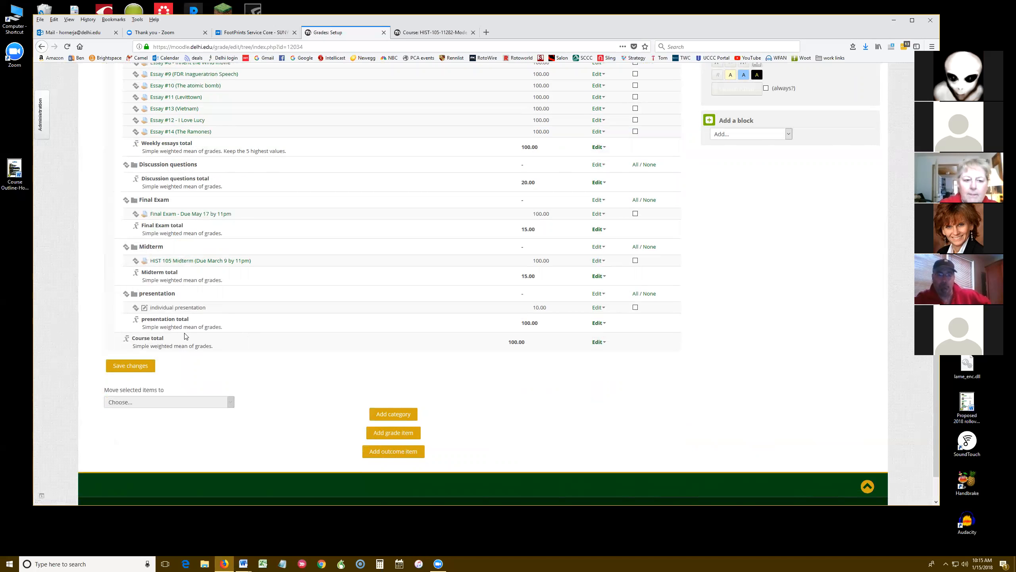
{"action": "scroll", "coordinate": [438, 193], "scroll_direction": "up", "scroll_amount": 3}
{"action": "left_click", "coordinate": [600, 224]}
{"action": "left_click", "coordinate": [611, 240]}
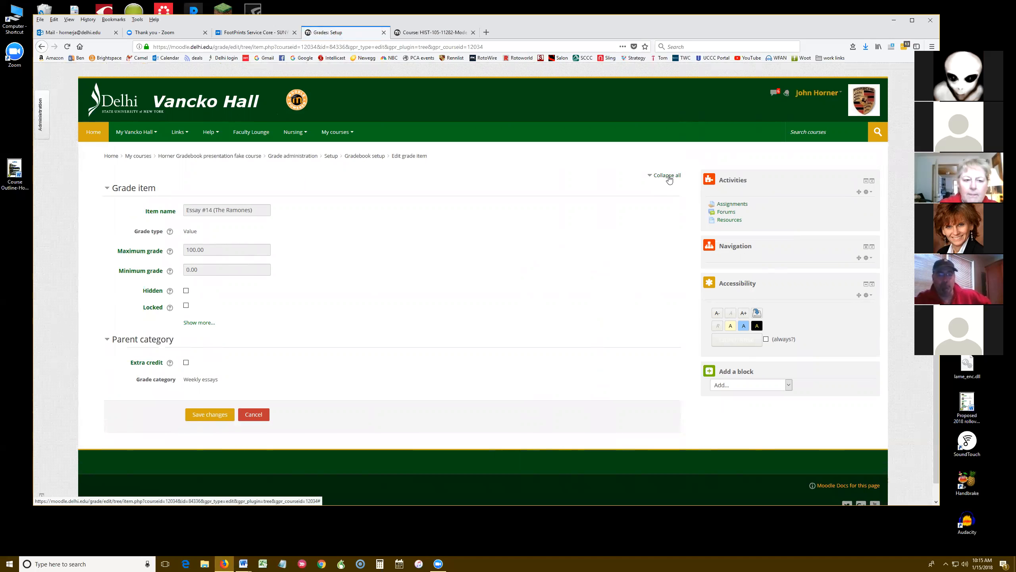
{"action": "left_click", "coordinate": [669, 176]}
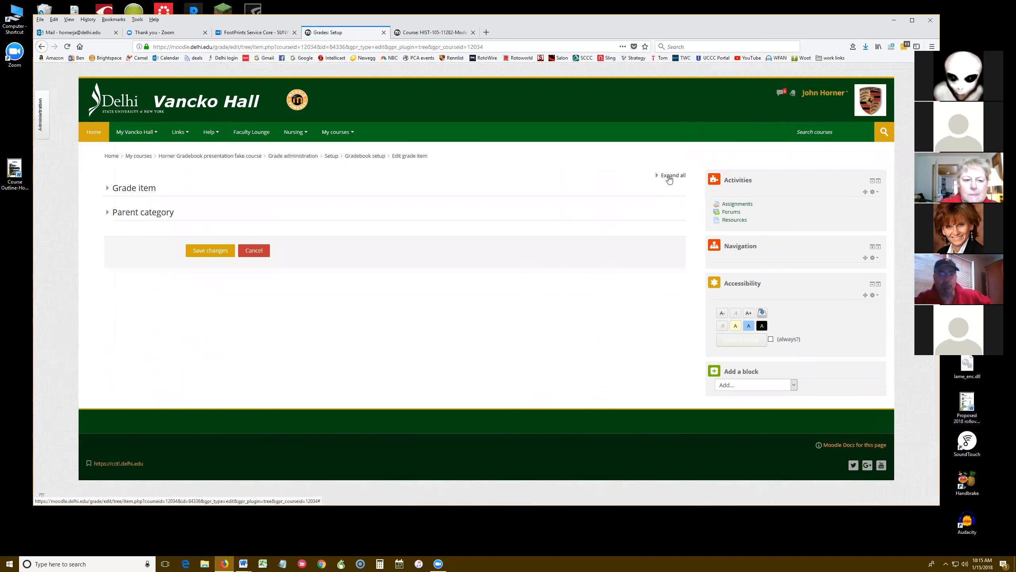
{"action": "left_click", "coordinate": [669, 178]}
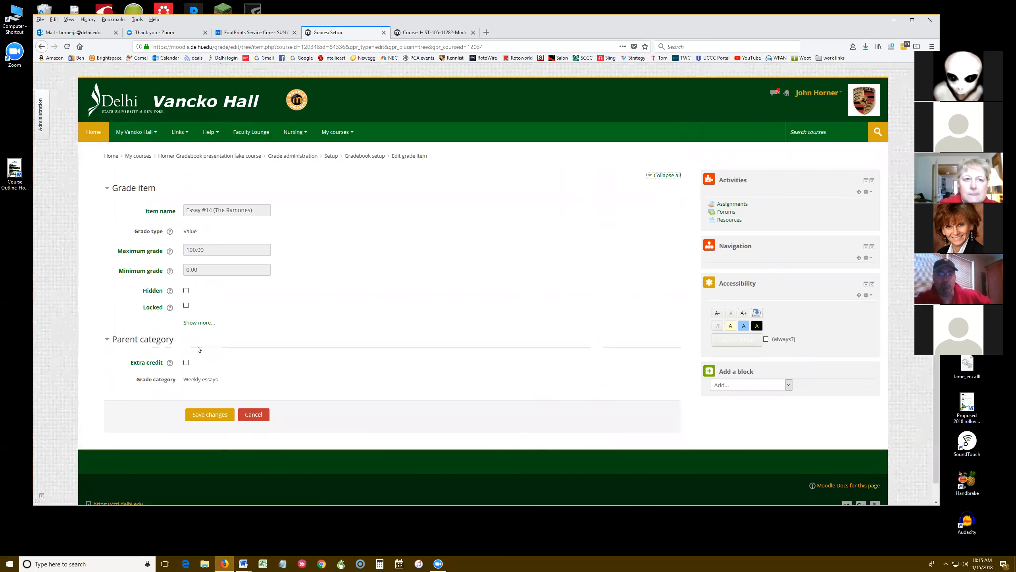
{"action": "left_click", "coordinate": [186, 363]}
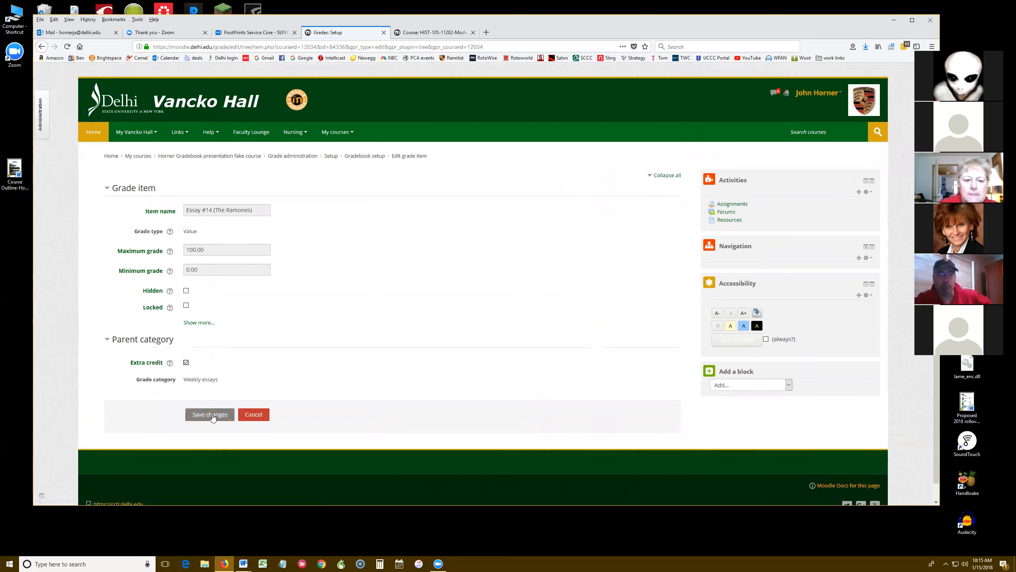
{"action": "left_click", "coordinate": [212, 416]}
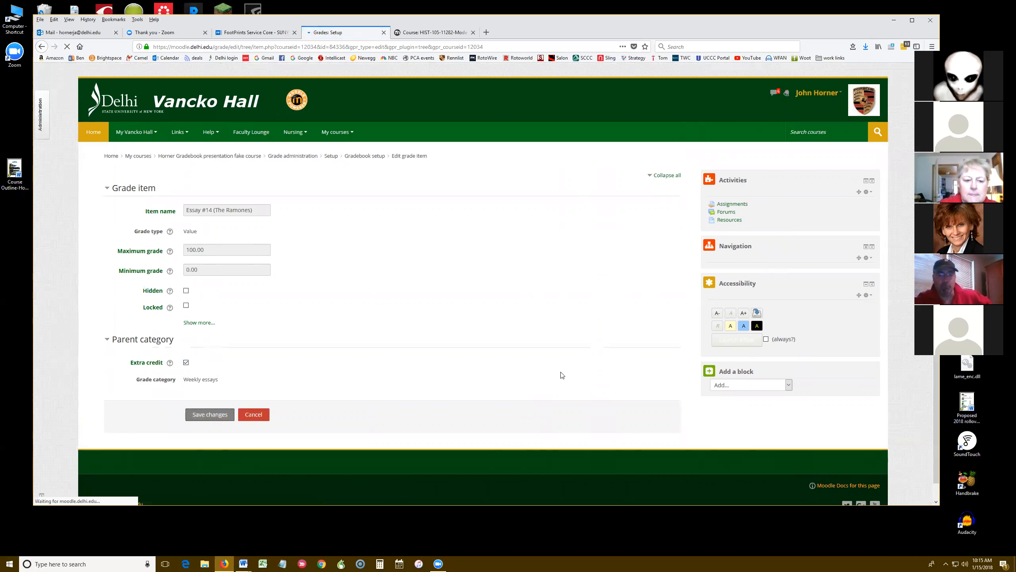
Review the gradebook's categories and totals, and reopen the grade item settings of Essay #14 (The Ramones)
{"action": "scroll", "coordinate": [563, 375], "scroll_direction": "down", "scroll_amount": 5}
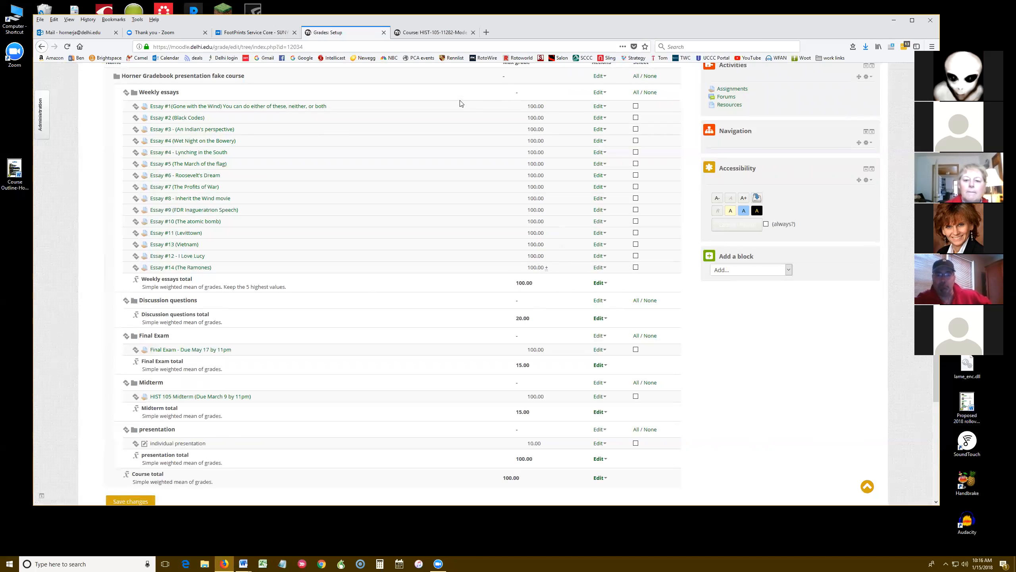
{"action": "scroll", "coordinate": [384, 402], "scroll_direction": "down", "scroll_amount": 5}
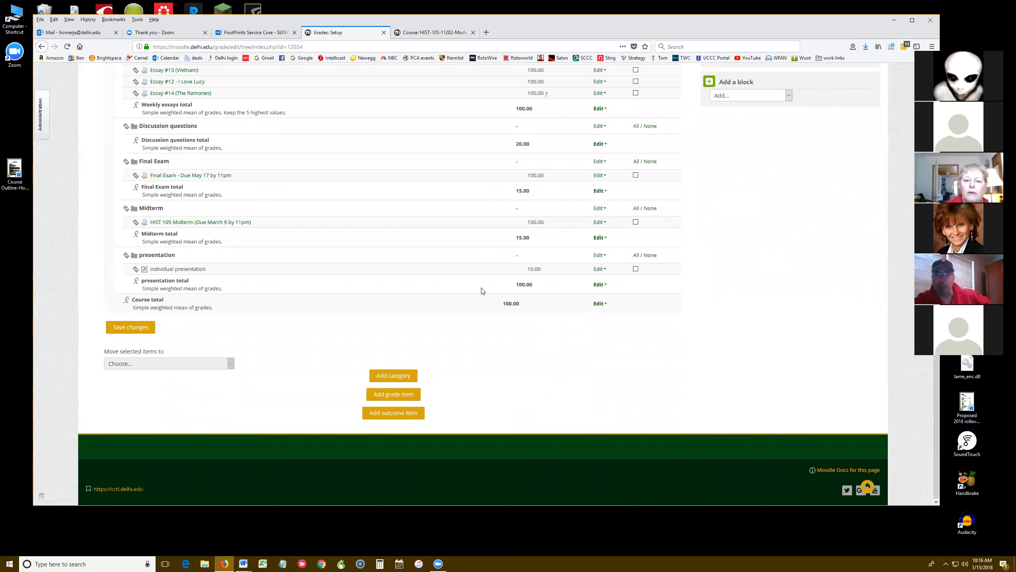
{"action": "scroll", "coordinate": [483, 200], "scroll_direction": "up", "scroll_amount": 3}
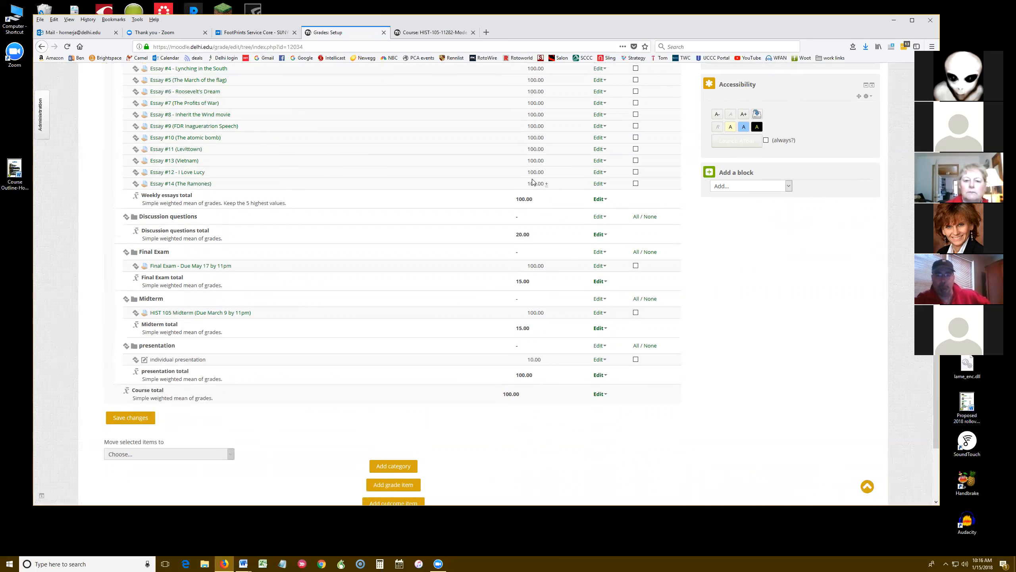
{"action": "scroll", "coordinate": [536, 182], "scroll_direction": "up", "scroll_amount": 4}
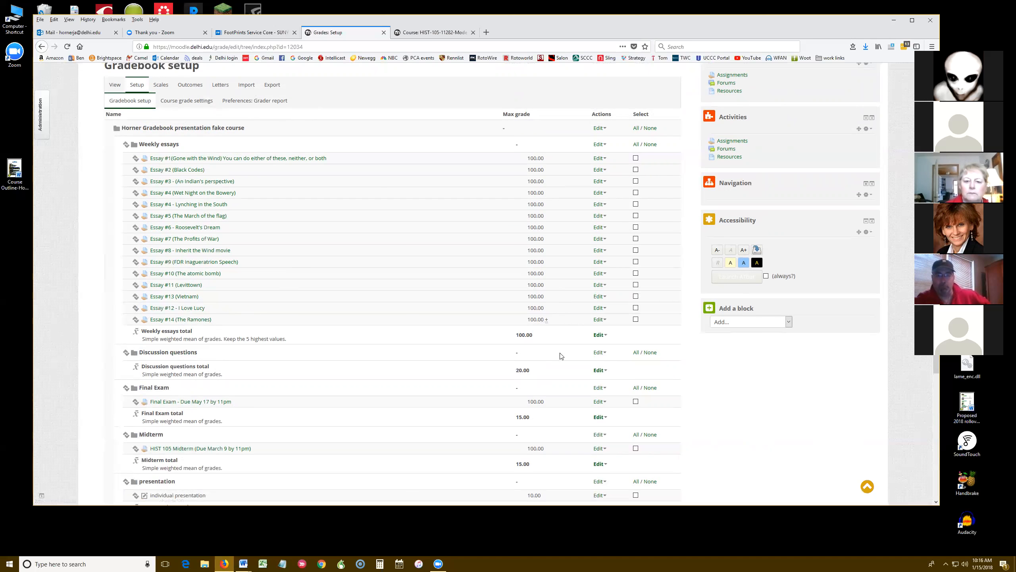
{"action": "scroll", "coordinate": [537, 314], "scroll_direction": "down", "scroll_amount": 5}
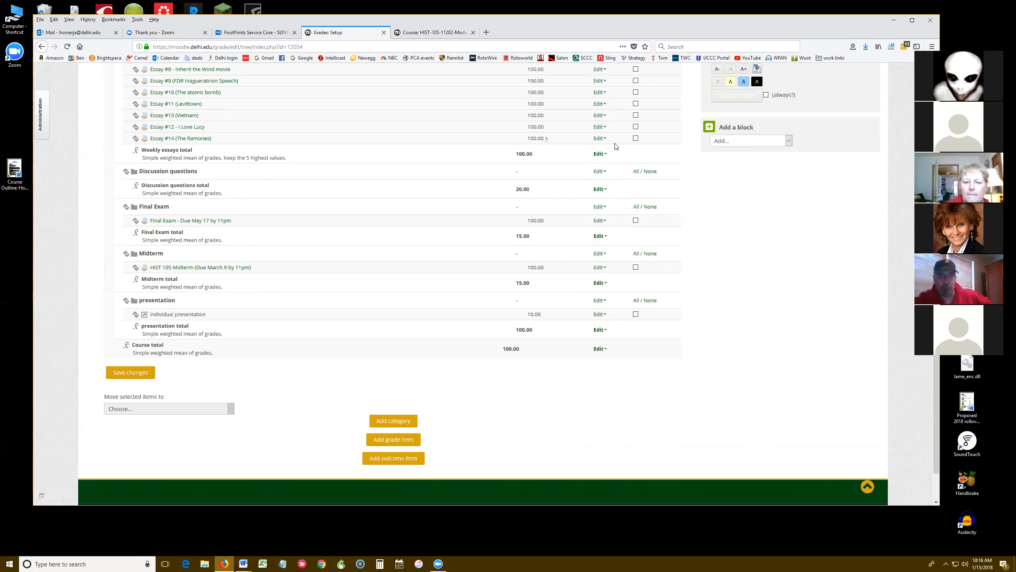
{"action": "left_click", "coordinate": [600, 153]}
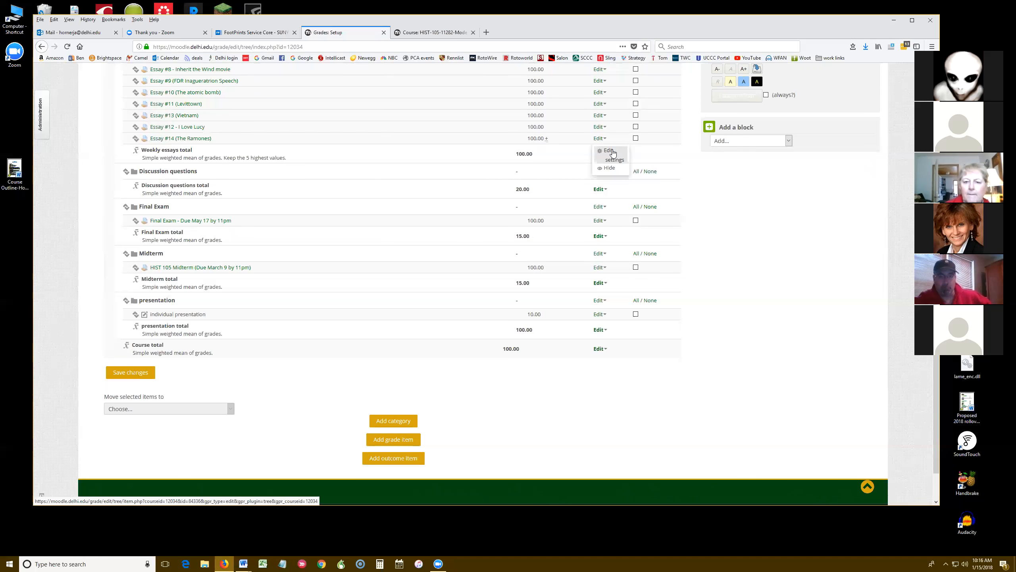
{"action": "left_click", "coordinate": [613, 153]}
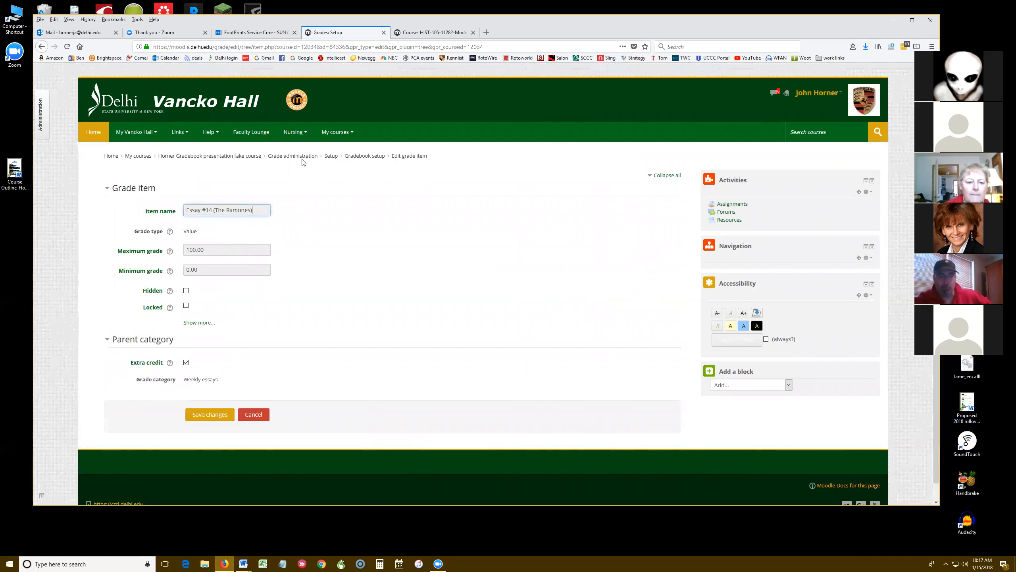
From the course page, append "aExtra credit" to the assignment name of Essay #14 (The Ramones) in Week 14 and save it
{"action": "left_click", "coordinate": [243, 158]}
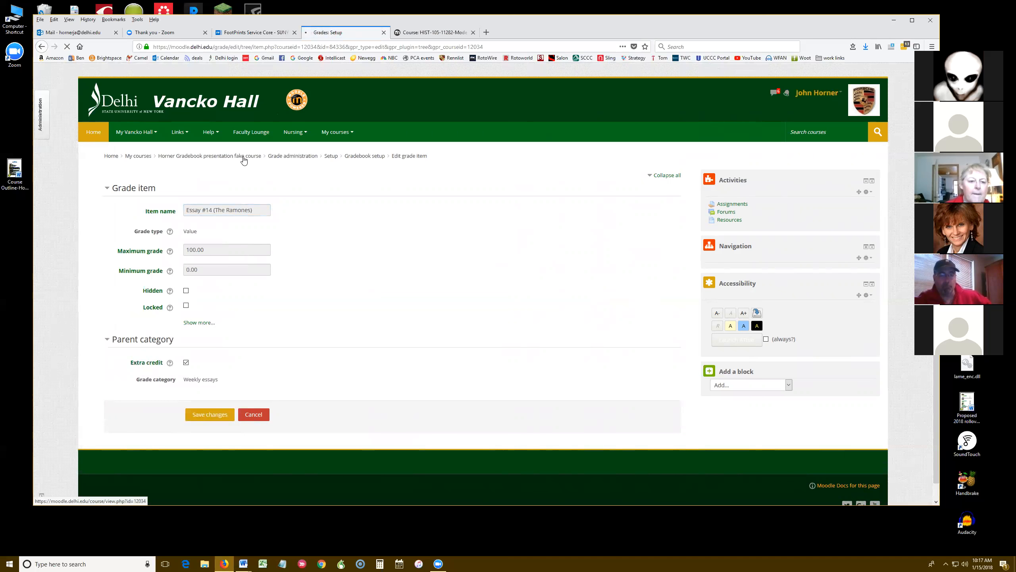
{"action": "scroll", "coordinate": [470, 294], "scroll_direction": "down", "scroll_amount": 5}
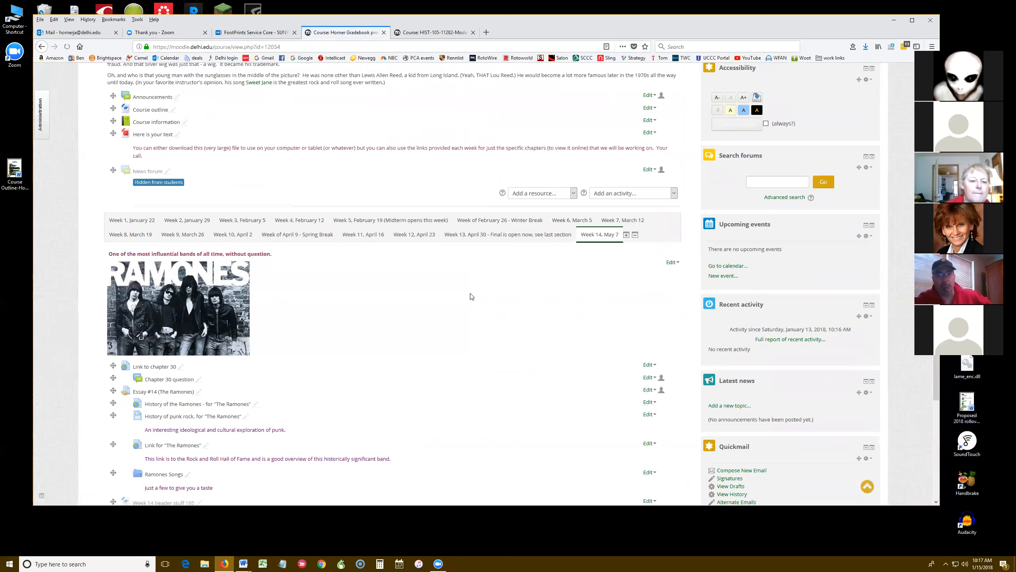
{"action": "scroll", "coordinate": [400, 349], "scroll_direction": "down", "scroll_amount": 4}
{"action": "scroll", "coordinate": [420, 307], "scroll_direction": "up", "scroll_amount": 2}
{"action": "left_click", "coordinate": [650, 299]}
{"action": "left_click", "coordinate": [651, 309]}
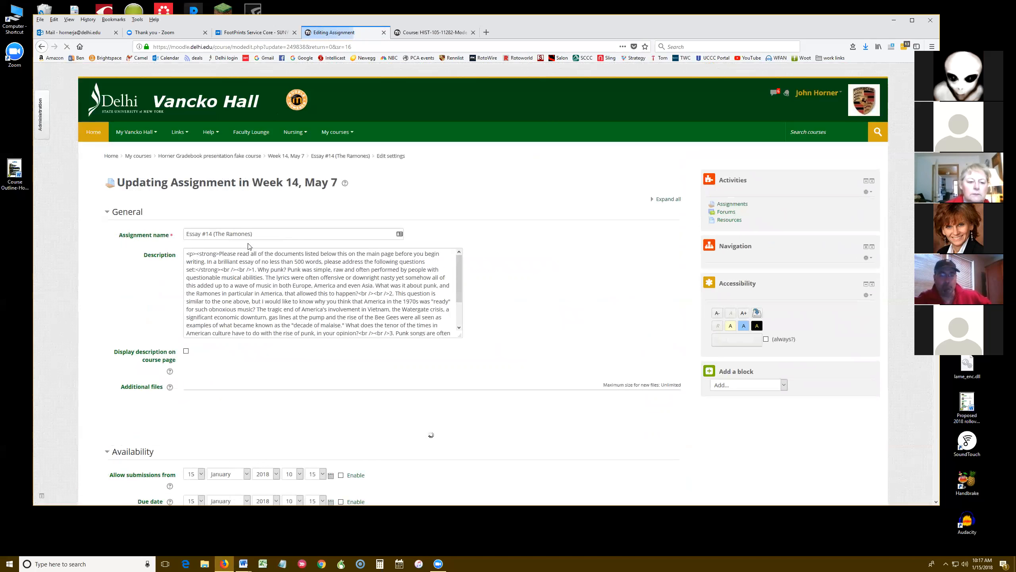
{"action": "left_click", "coordinate": [255, 234]}
{"action": "type", "text": "aExtra credit"}
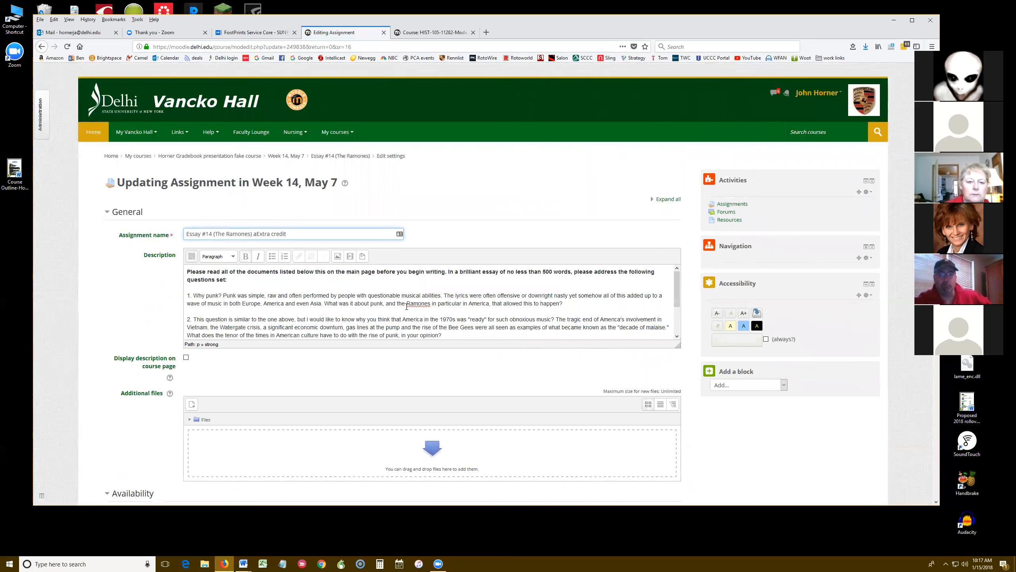
{"action": "scroll", "coordinate": [272, 304], "scroll_direction": "down", "scroll_amount": 1}
{"action": "scroll", "coordinate": [283, 473], "scroll_direction": "down", "scroll_amount": 15}
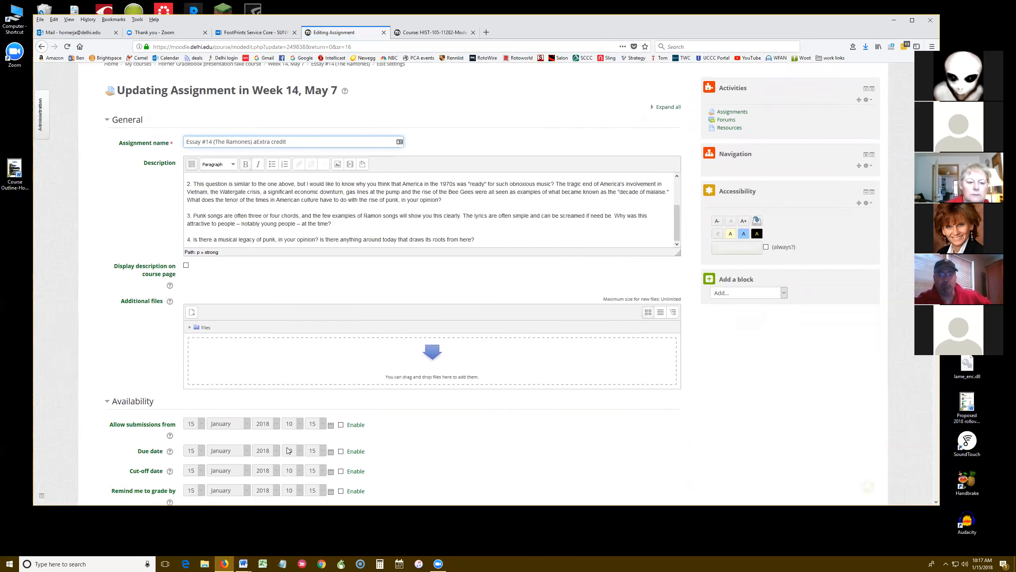
{"action": "left_click", "coordinate": [227, 389]}
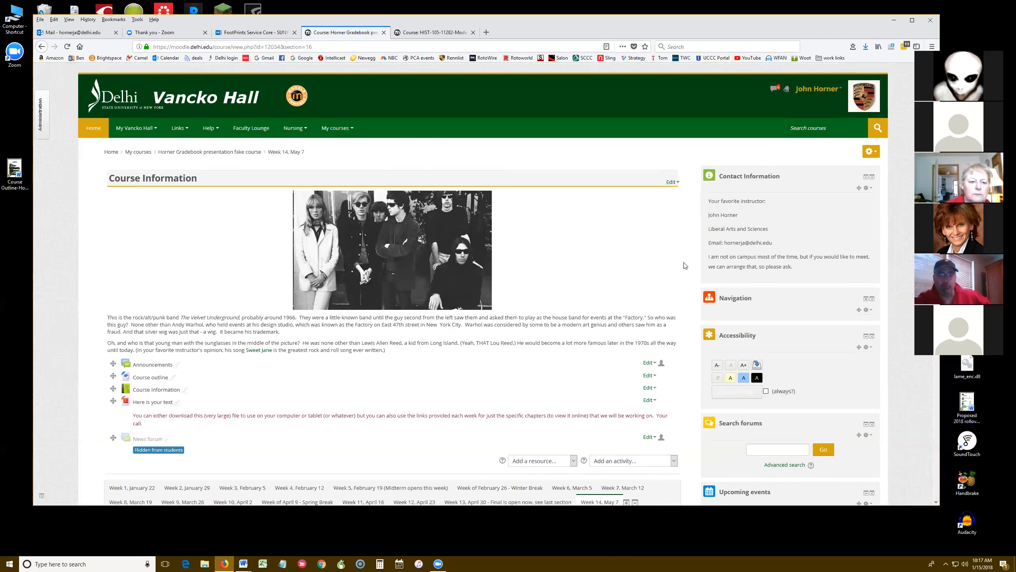
Reopen the course's gradebook setup from the course page
{"action": "scroll", "coordinate": [686, 266], "scroll_direction": "down", "scroll_amount": 1}
{"action": "mouse_move", "coordinate": [43, 116]}
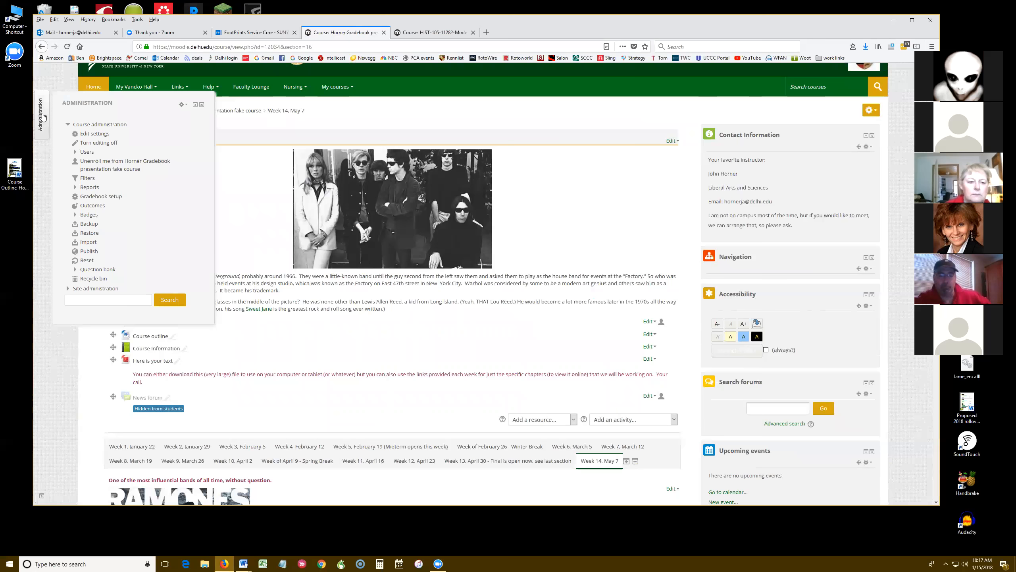
{"action": "left_click", "coordinate": [101, 197]}
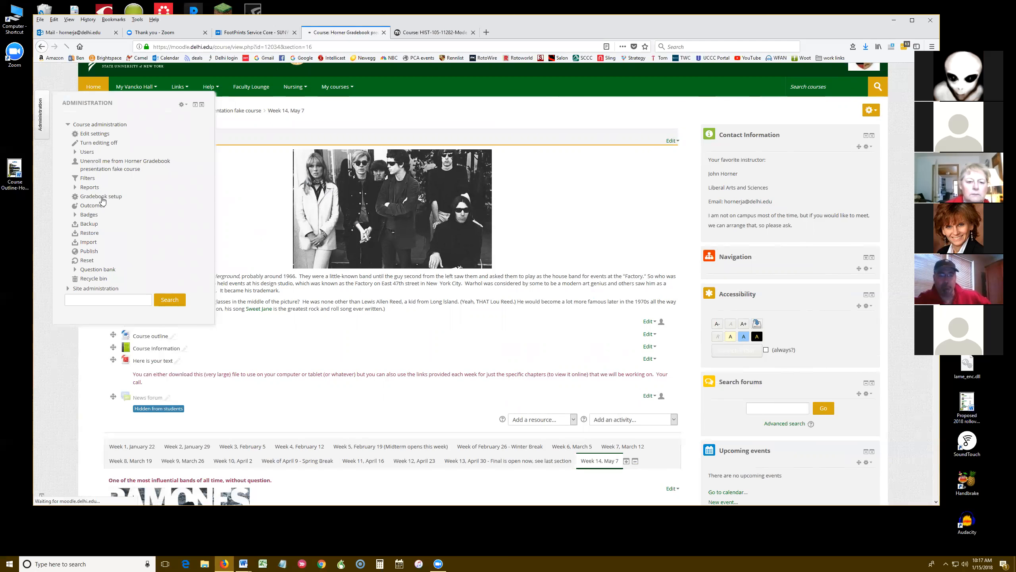
Check the gradebook setup's extra credit essay, and open the list of users enrolled in the course
{"action": "scroll", "coordinate": [280, 340], "scroll_direction": "down", "scroll_amount": 5}
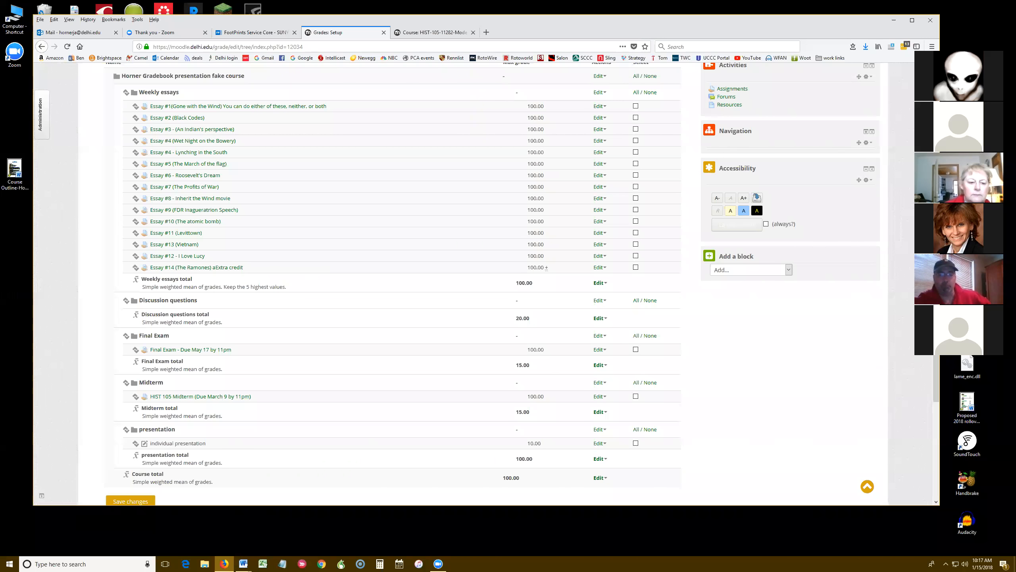
{"action": "key", "text": "alt+Tab"}
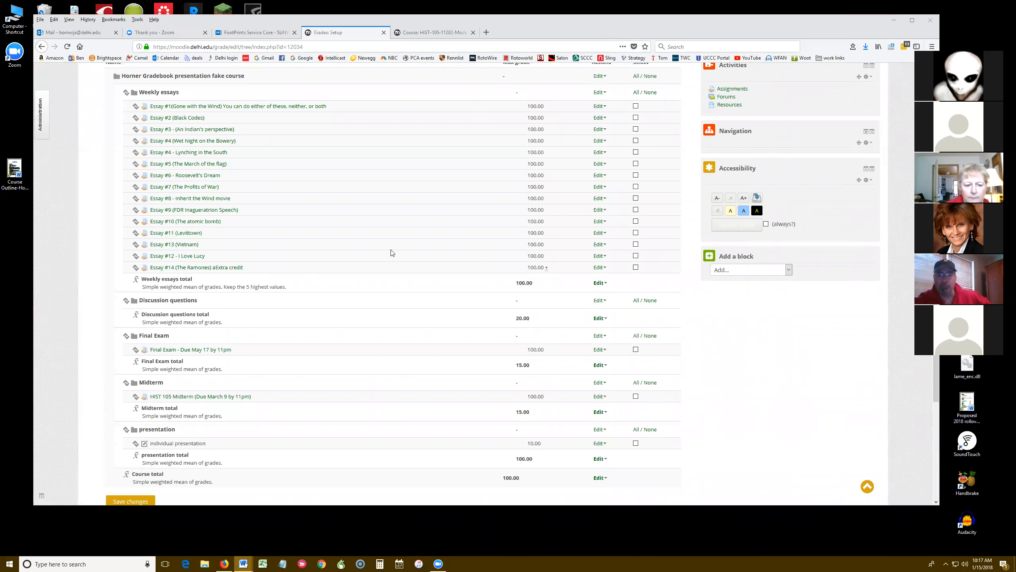
{"action": "left_click", "coordinate": [41, 113]}
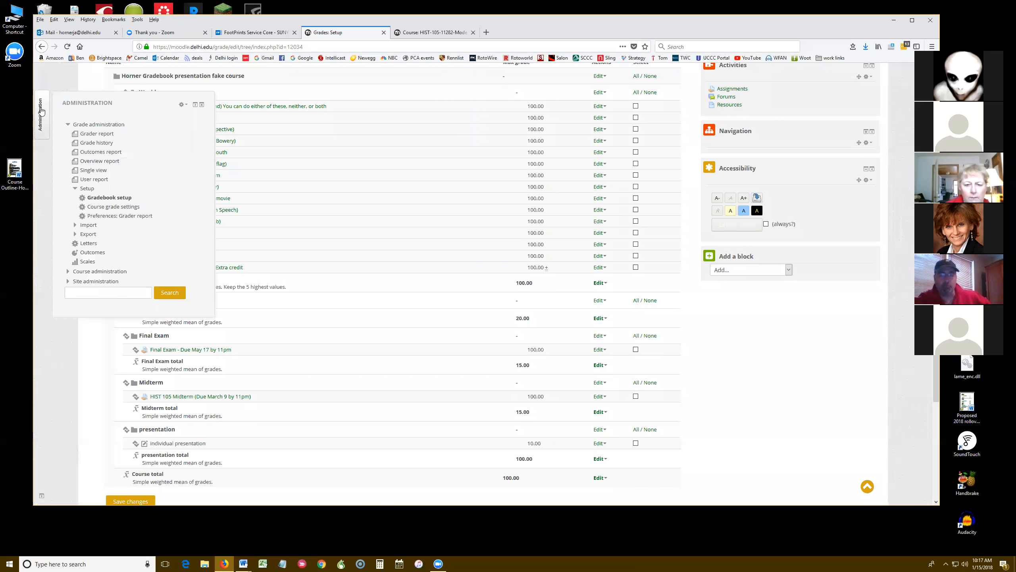
{"action": "left_click", "coordinate": [93, 272]}
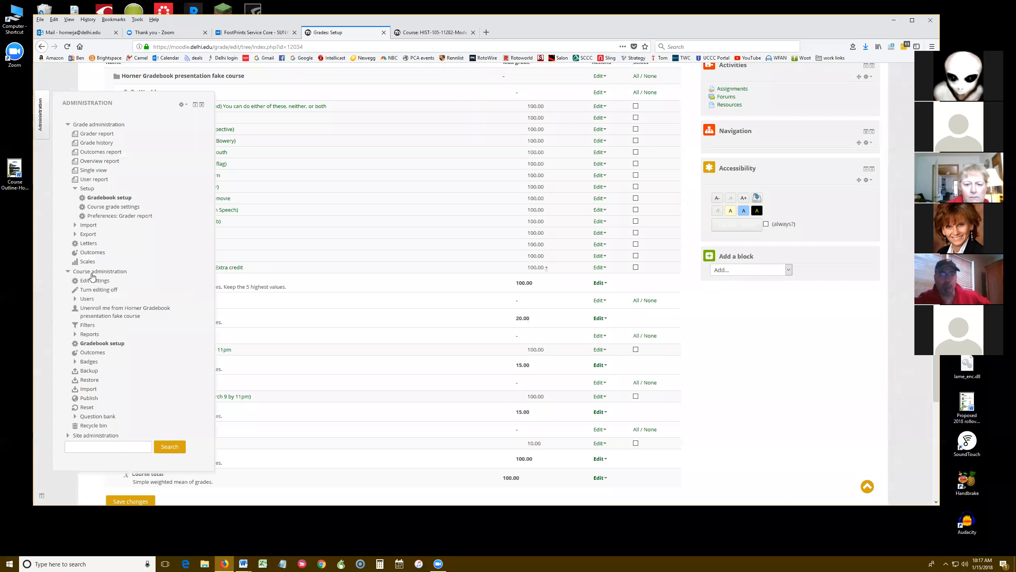
{"action": "left_click", "coordinate": [87, 299]}
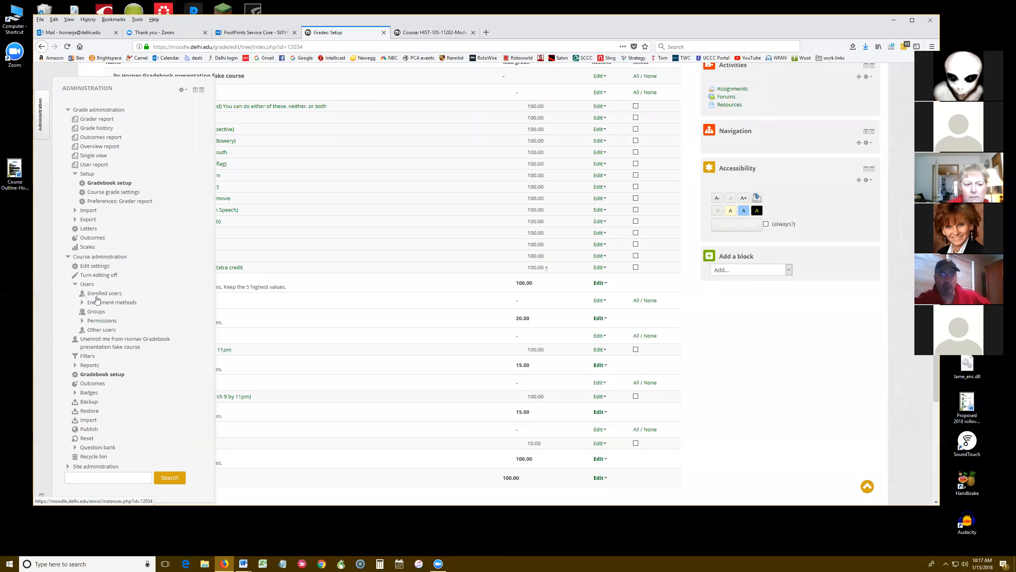
{"action": "left_click", "coordinate": [101, 294]}
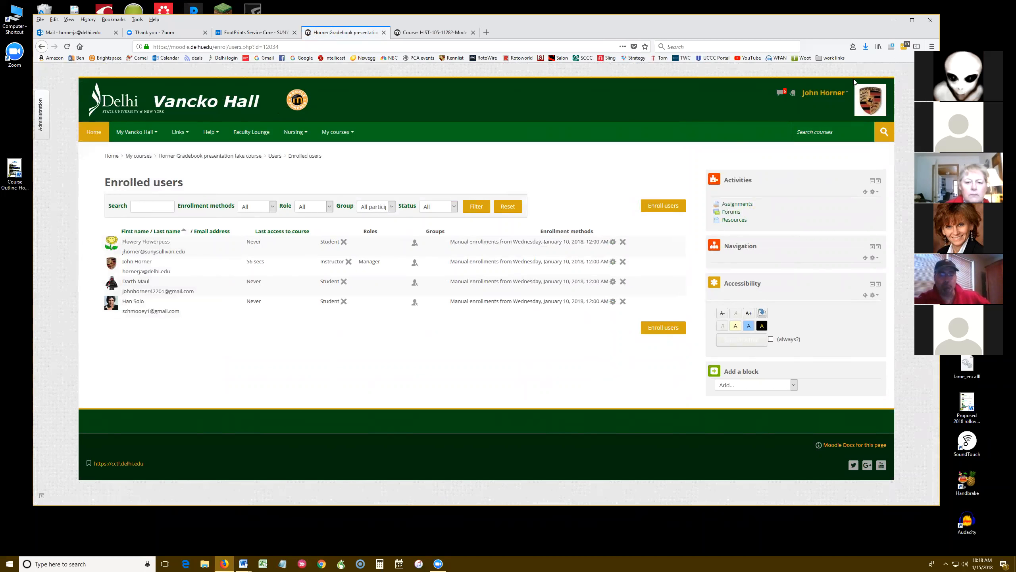
View the roles offered for switching to in the course, and return to its enrolled users
{"action": "left_click", "coordinate": [840, 94]}
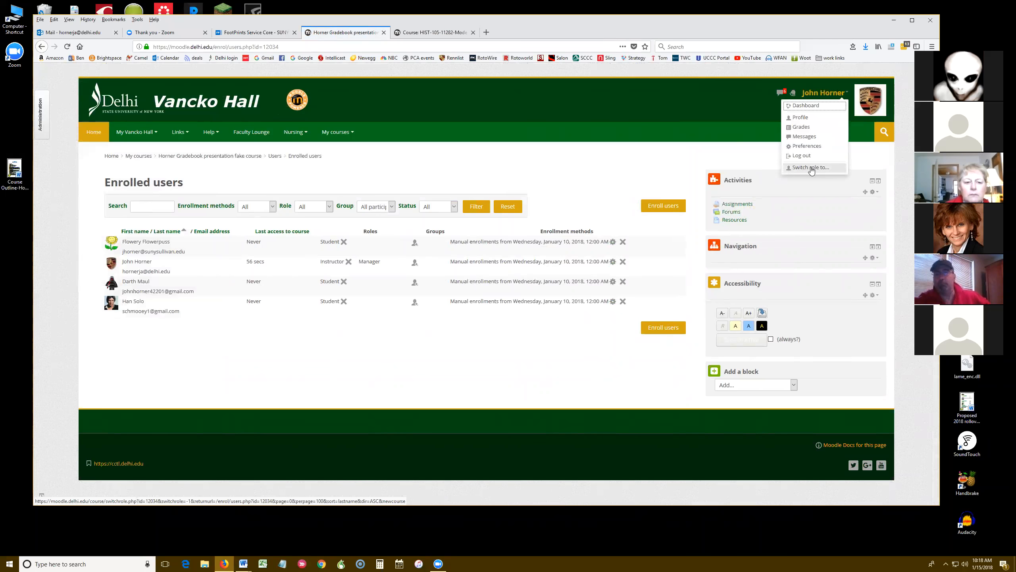
{"action": "left_click", "coordinate": [813, 168]}
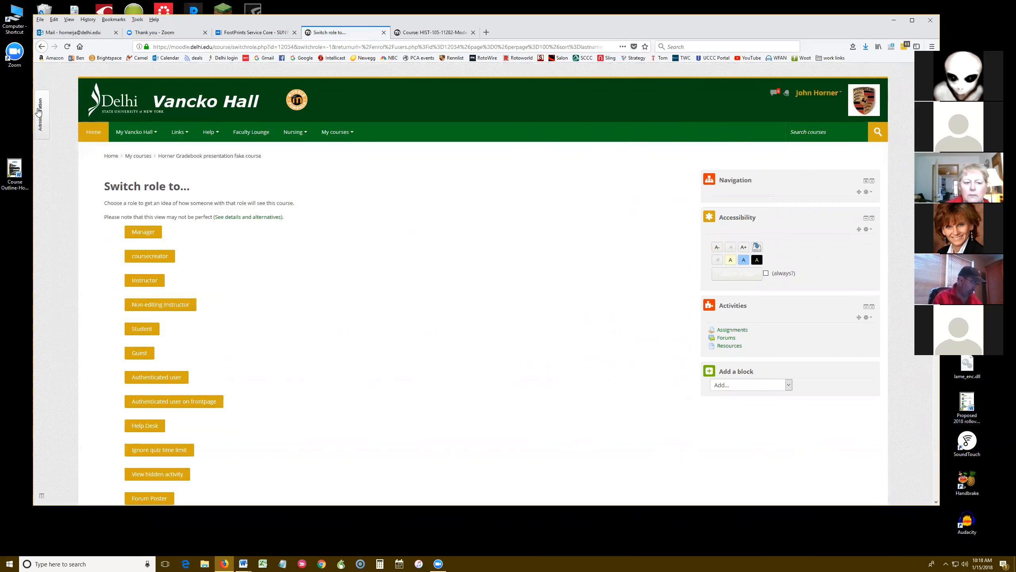
{"action": "mouse_move", "coordinate": [39, 112]}
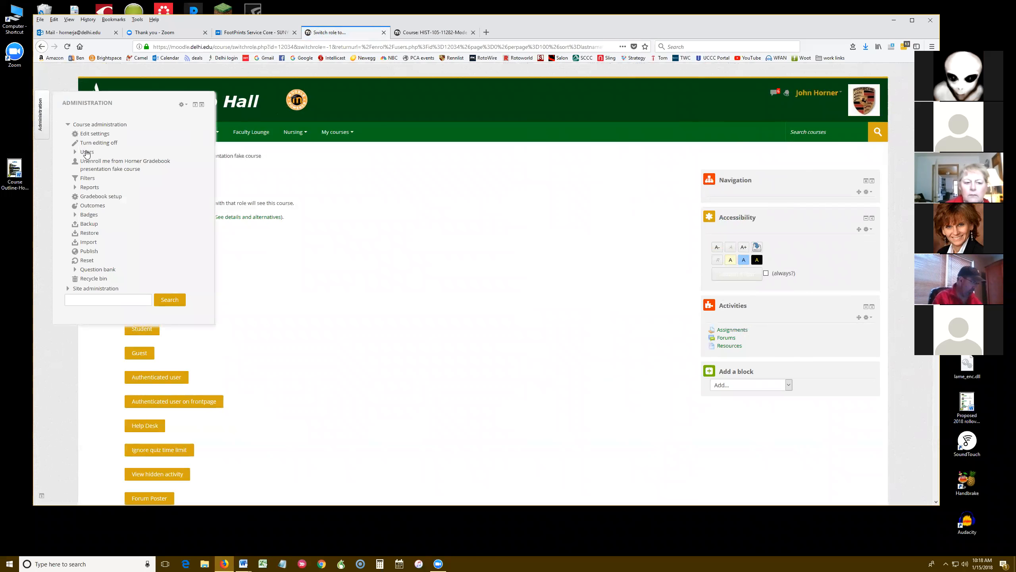
{"action": "left_click", "coordinate": [87, 152]}
{"action": "left_click", "coordinate": [101, 161]}
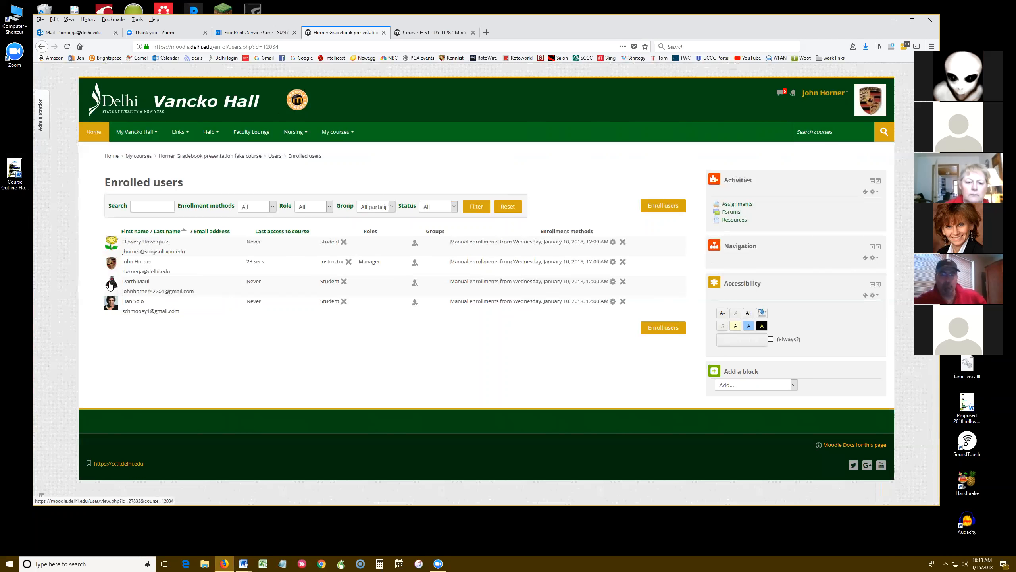
Open the profile of the third listed enrolled user, and examine its administration options, including logging in as that student
{"action": "left_click", "coordinate": [111, 285]}
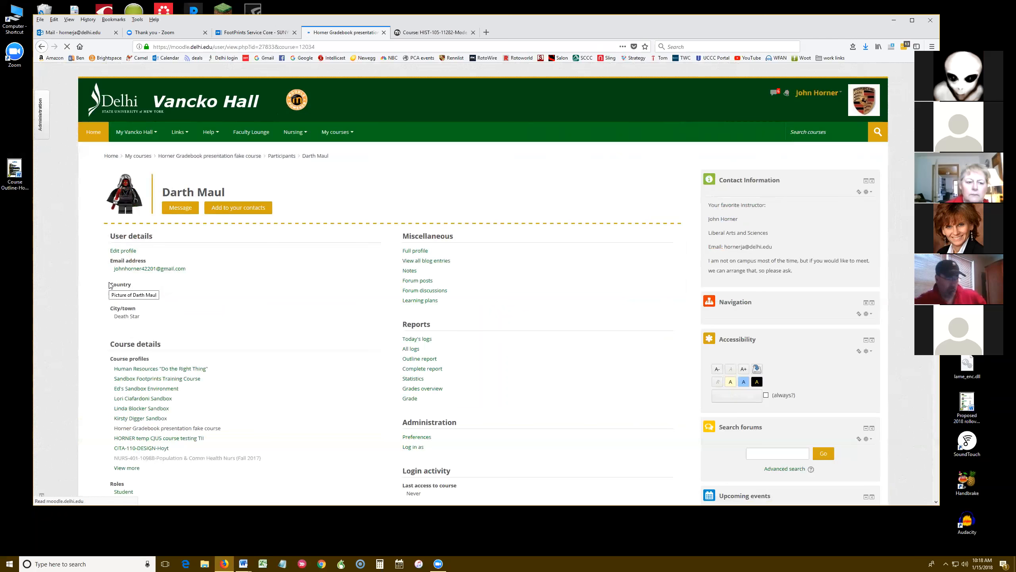
{"action": "scroll", "coordinate": [441, 332], "scroll_direction": "down", "scroll_amount": 3}
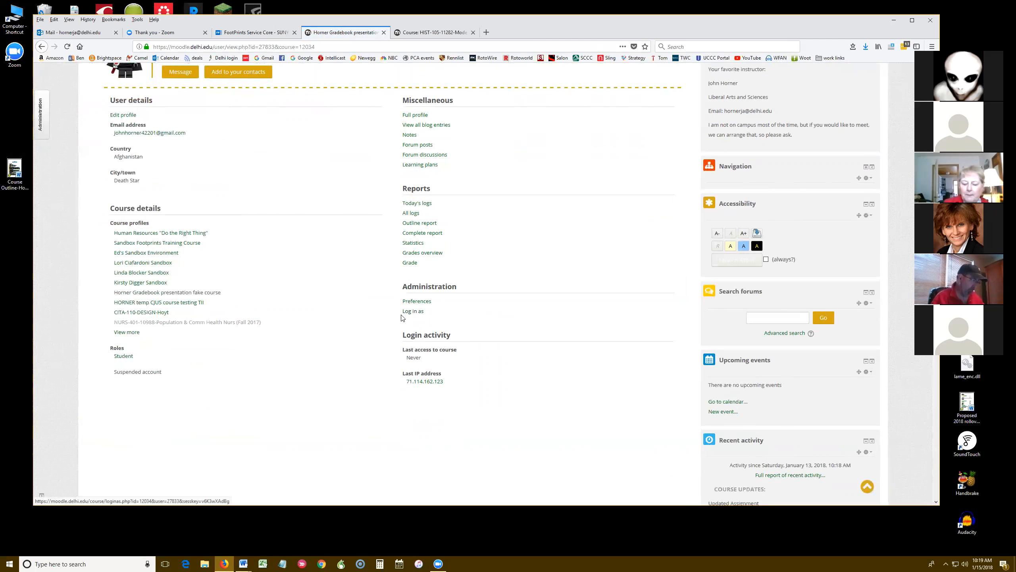
{"action": "scroll", "coordinate": [256, 244], "scroll_direction": "up", "scroll_amount": 3}
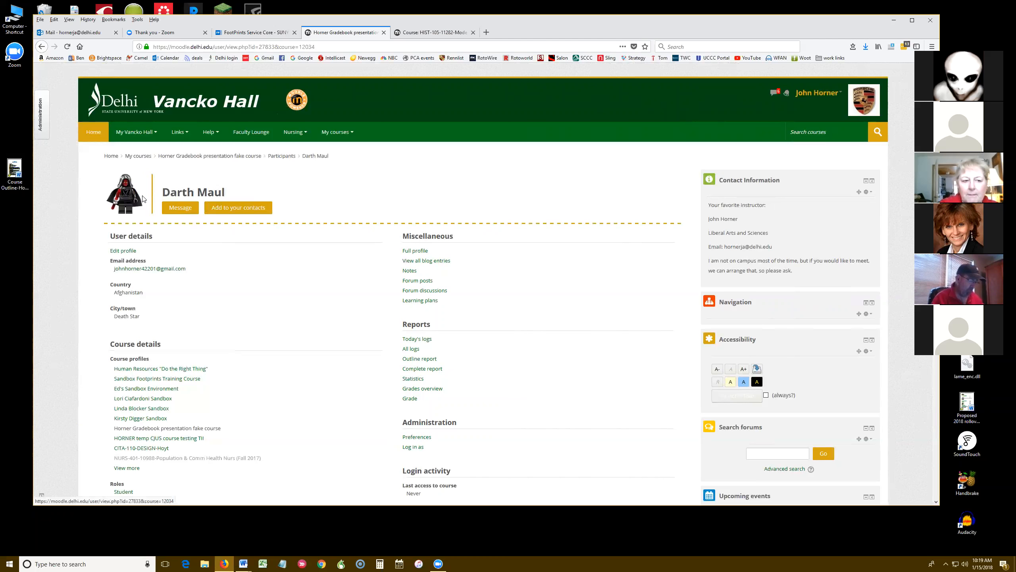
{"action": "scroll", "coordinate": [376, 389], "scroll_direction": "down", "scroll_amount": 1}
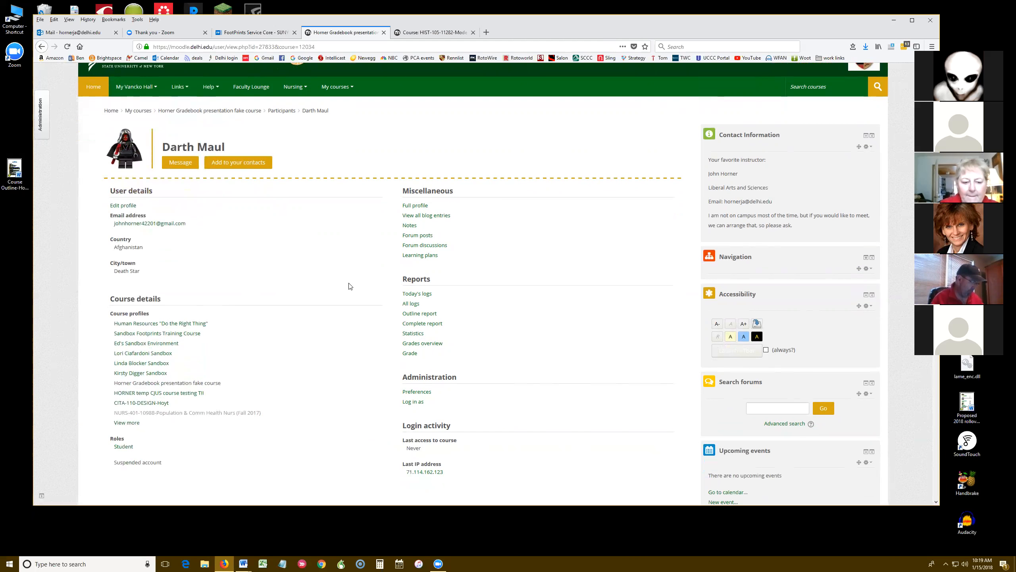
Return to the gradebook presentation course's page, and switch to the open HIST-105-11282 Modern American History course
{"action": "left_click", "coordinate": [206, 113]}
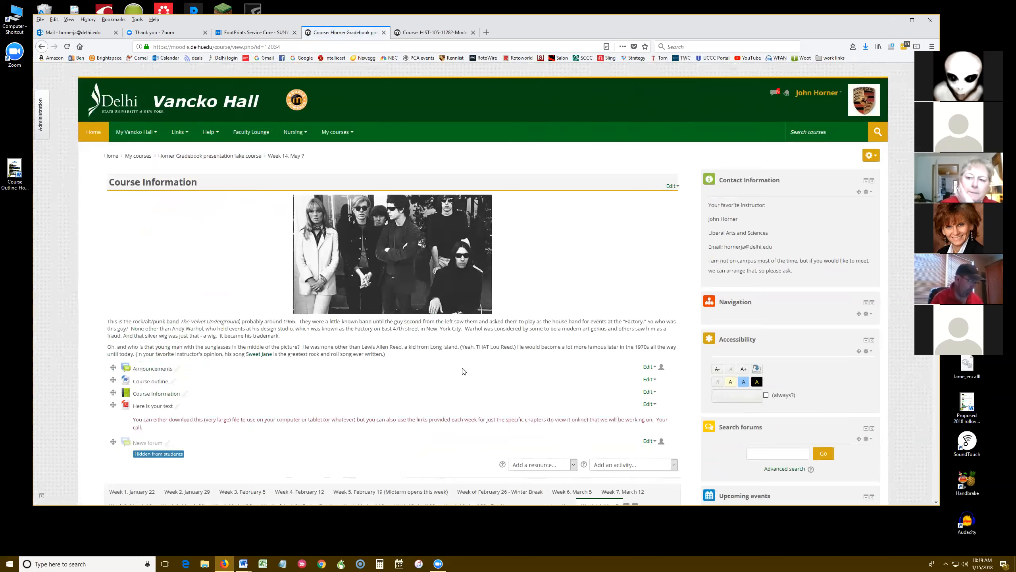
{"action": "scroll", "coordinate": [462, 371], "scroll_direction": "down", "scroll_amount": 3}
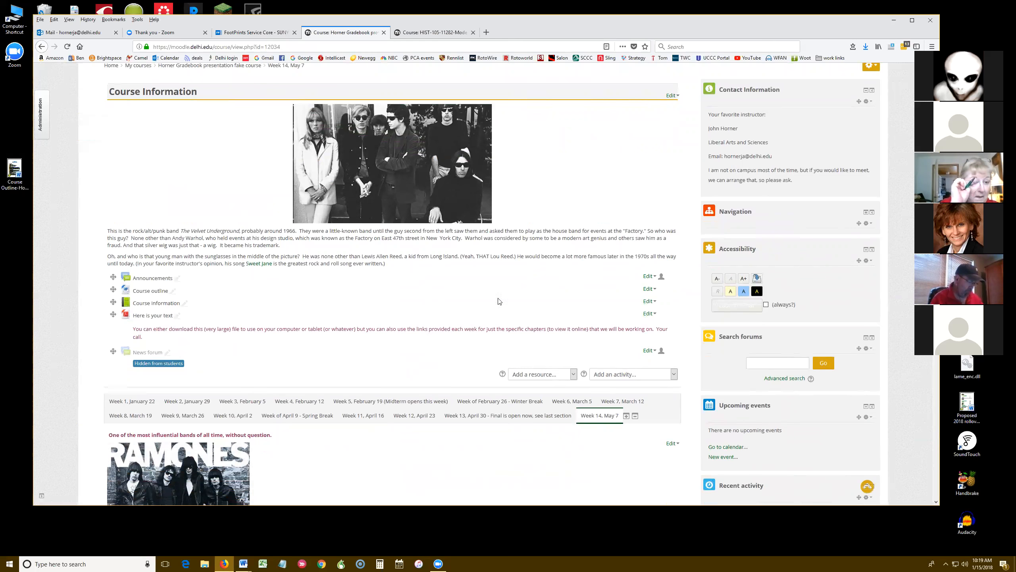
{"action": "left_click_drag", "start_coordinate": [725, 29], "coordinate": [721, 52]}
{"action": "left_click", "coordinate": [427, 53]}
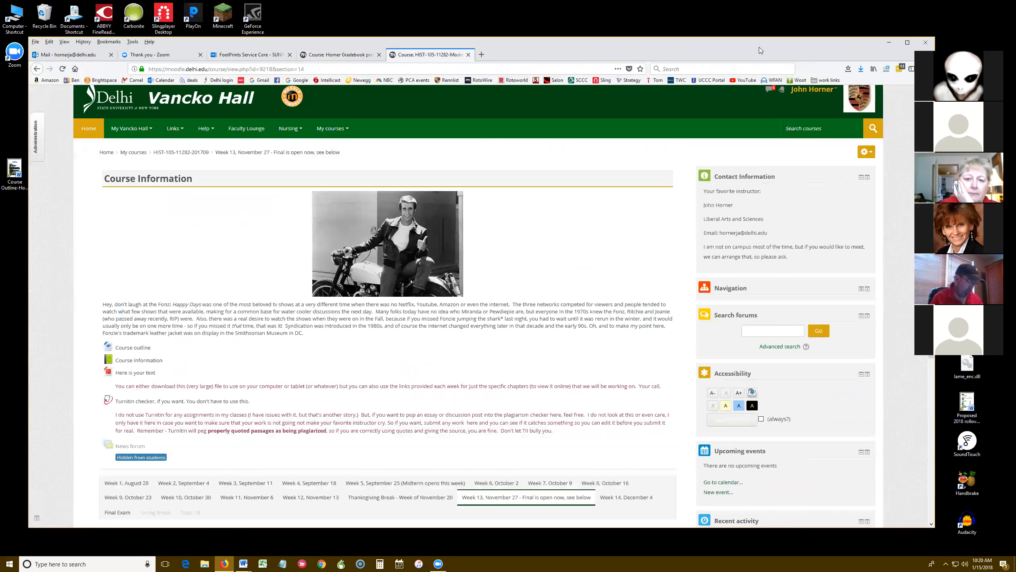
{"action": "left_click_drag", "start_coordinate": [751, 50], "coordinate": [758, 23]}
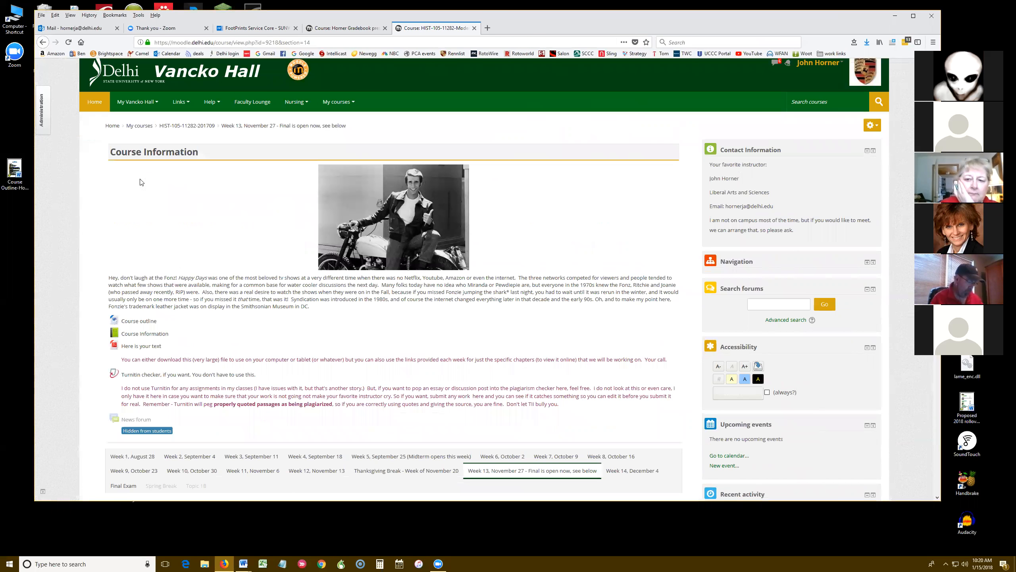
{"action": "mouse_move", "coordinate": [43, 110]}
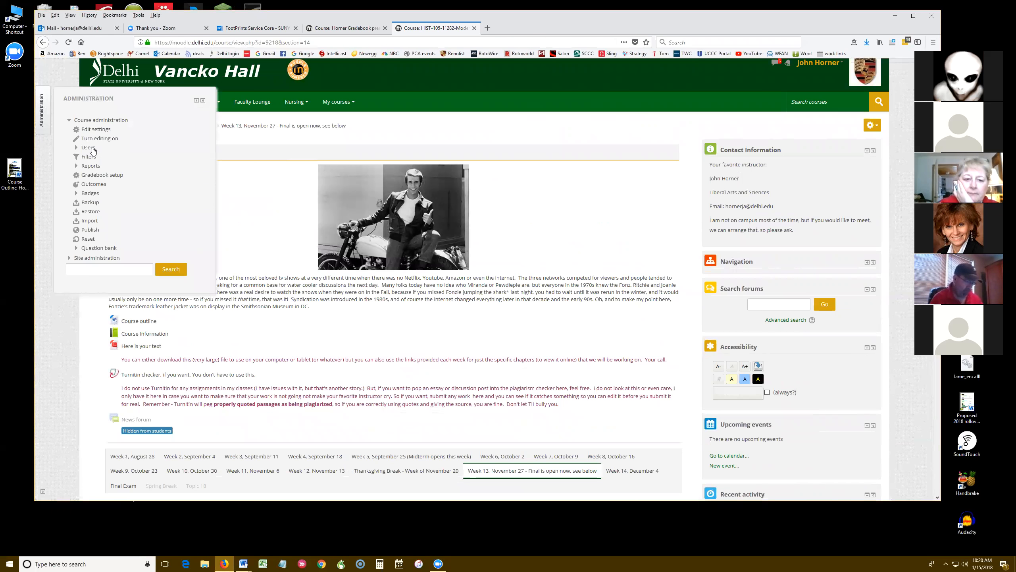
{"action": "left_click", "coordinate": [88, 147]}
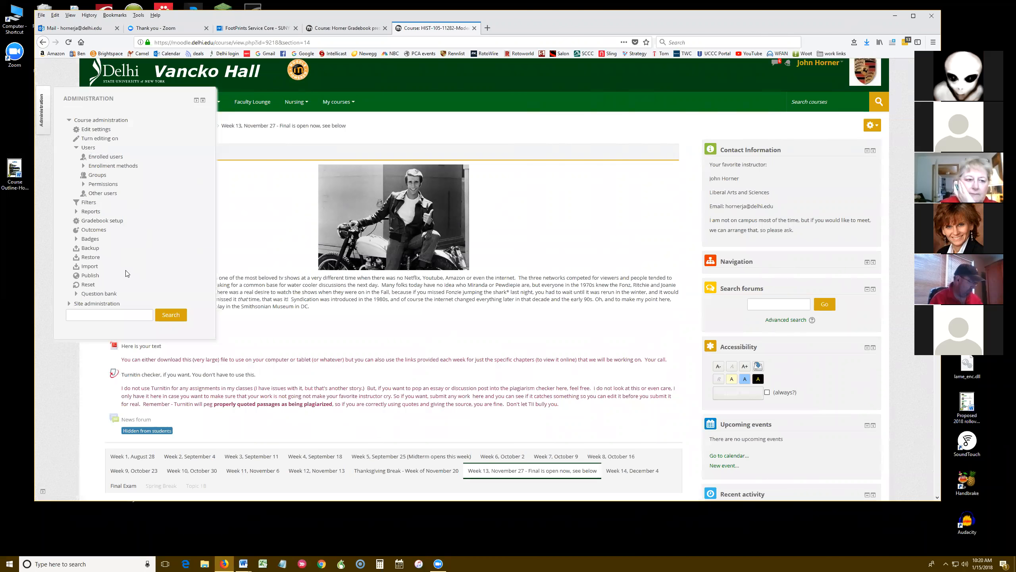
{"action": "left_click", "coordinate": [108, 158]}
{"action": "scroll", "coordinate": [404, 452], "scroll_direction": "down", "scroll_amount": 10}
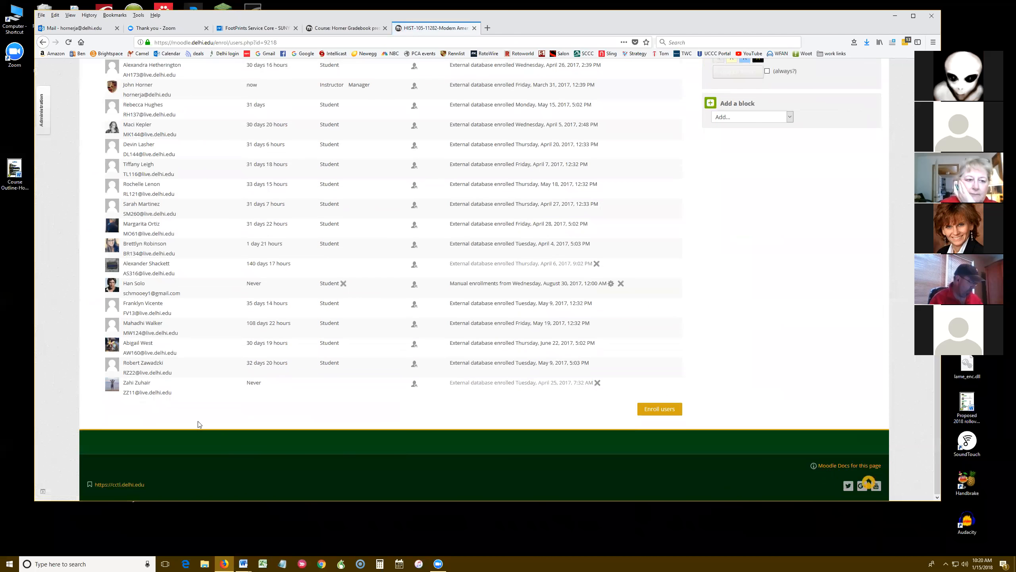
{"action": "left_click", "coordinate": [111, 349]}
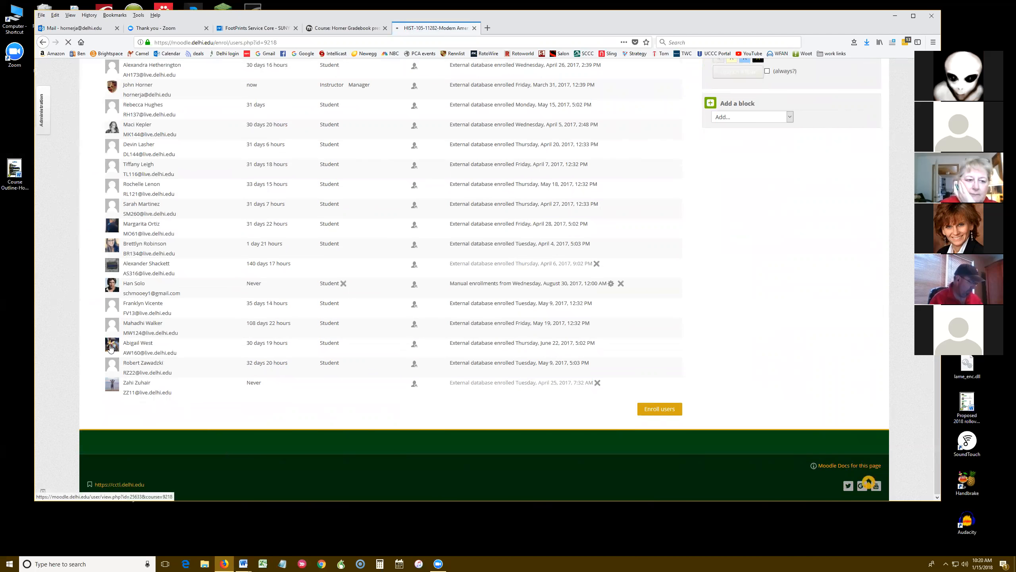
{"action": "left_click", "coordinate": [190, 155]}
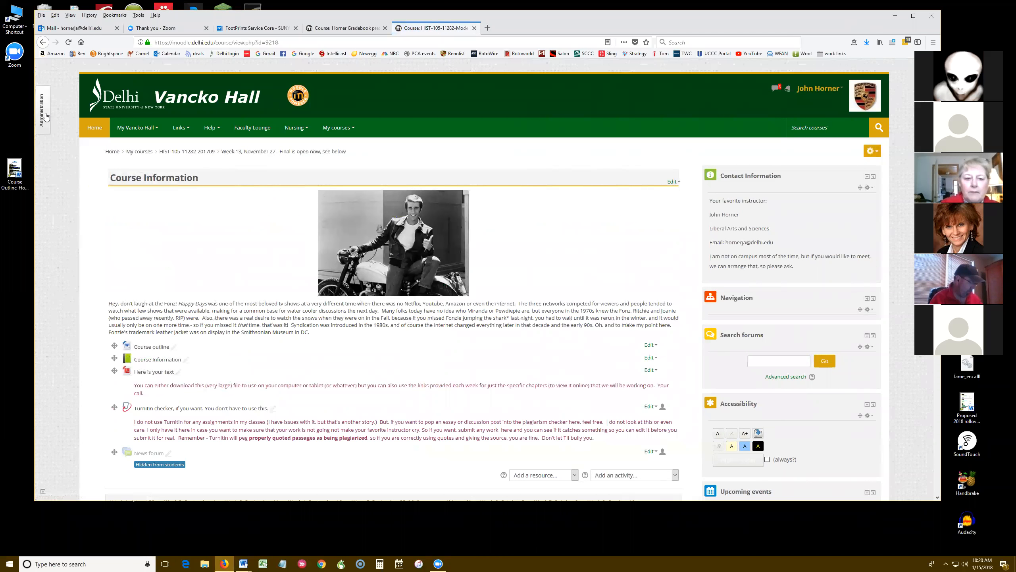
Open the enrolled users of the HIST-105 course, and open the profile of the third-to-last student listed
{"action": "mouse_move", "coordinate": [45, 114]}
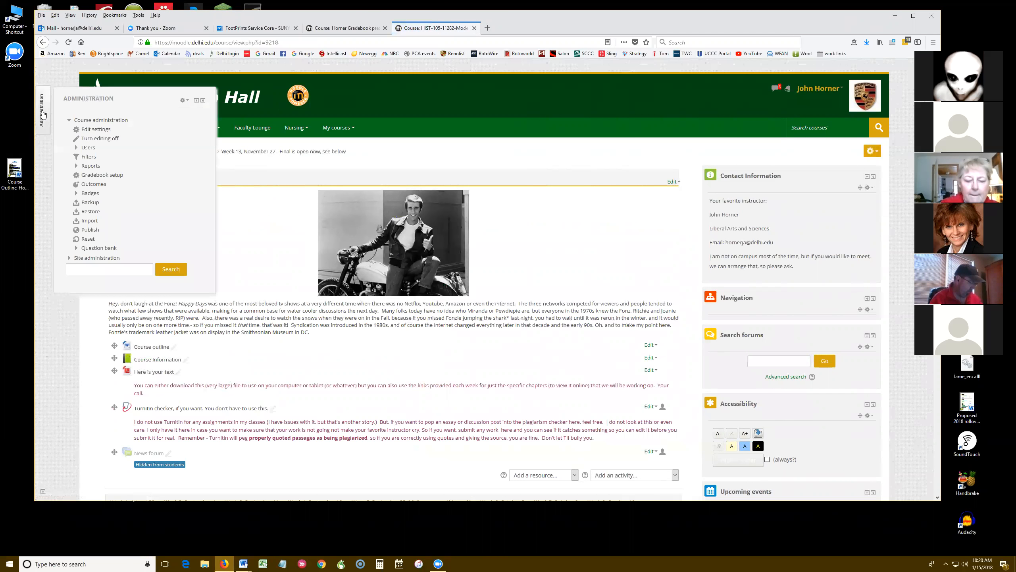
{"action": "left_click", "coordinate": [88, 147]}
{"action": "left_click", "coordinate": [107, 160]}
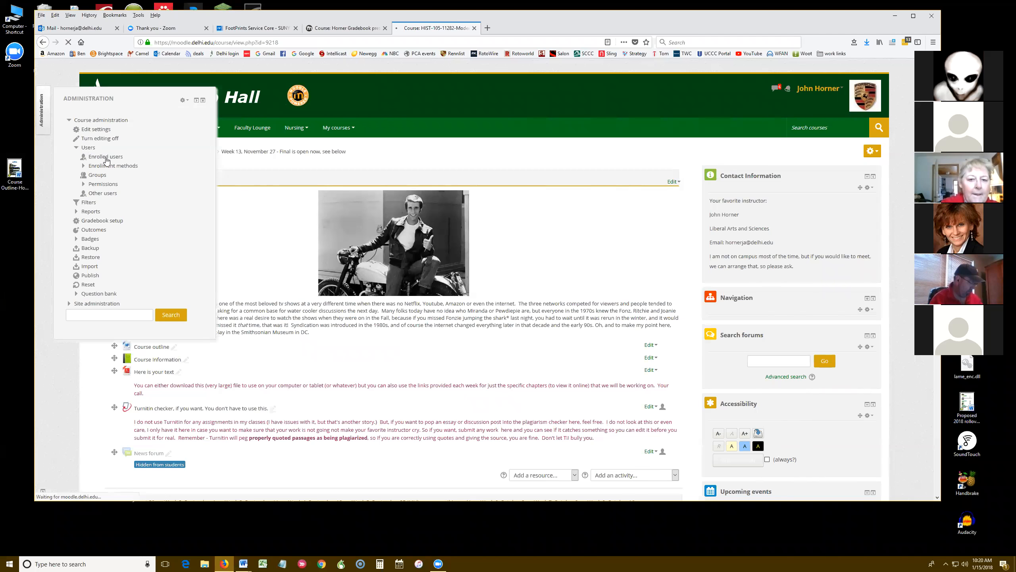
{"action": "scroll", "coordinate": [359, 352], "scroll_direction": "down", "scroll_amount": 10}
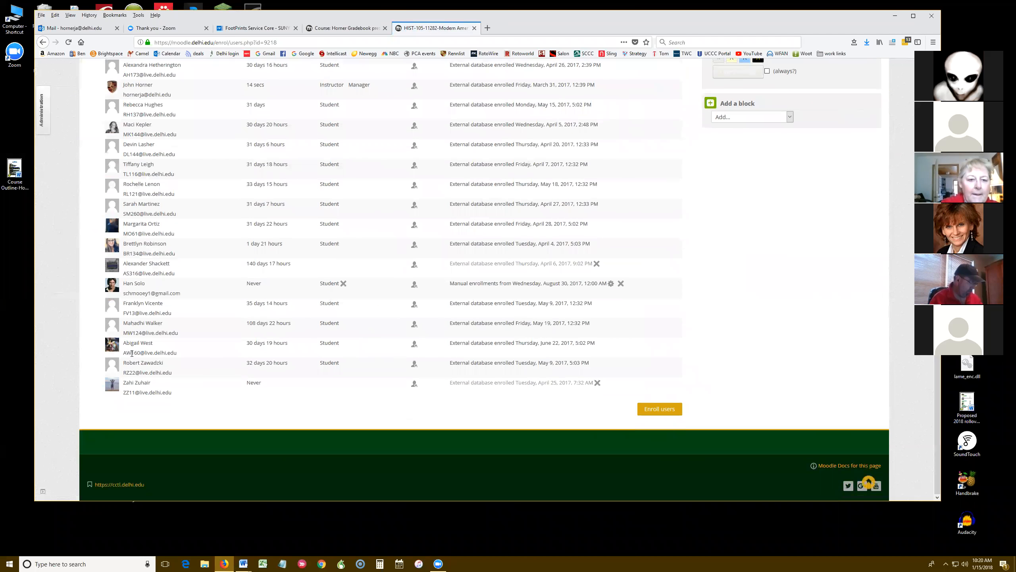
{"action": "left_click", "coordinate": [109, 344]}
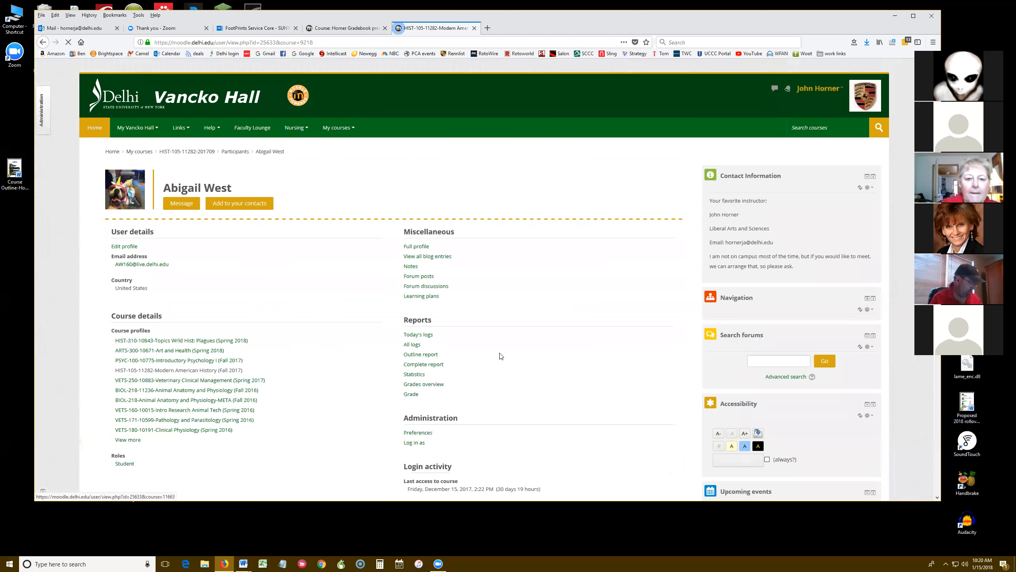
Log in as this student, and continue to the HIST-105 course page
{"action": "scroll", "coordinate": [415, 353], "scroll_direction": "down", "scroll_amount": 2}
{"action": "left_click", "coordinate": [415, 352]}
{"action": "left_click", "coordinate": [497, 183]}
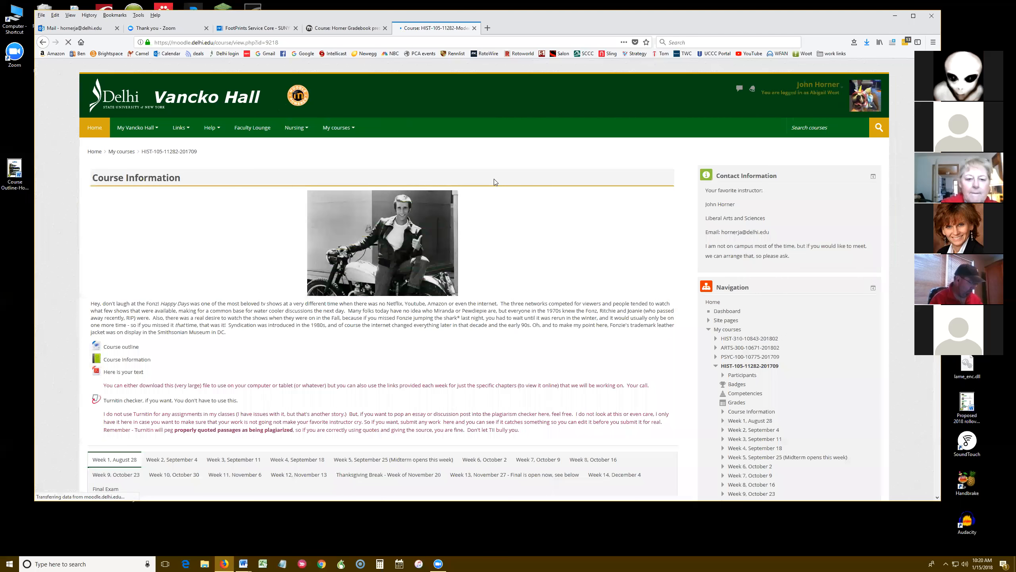
Open the student's grades for HIST-105-11282, and examine the user report's essay grades, category totals and course total
{"action": "scroll", "coordinate": [845, 229], "scroll_direction": "down", "scroll_amount": 3}
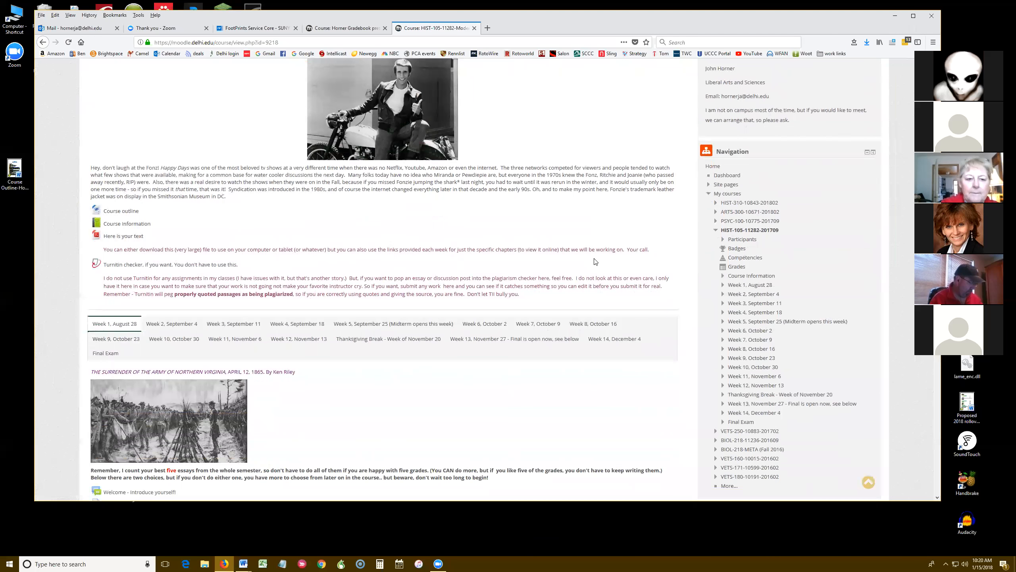
{"action": "left_click", "coordinate": [739, 270]}
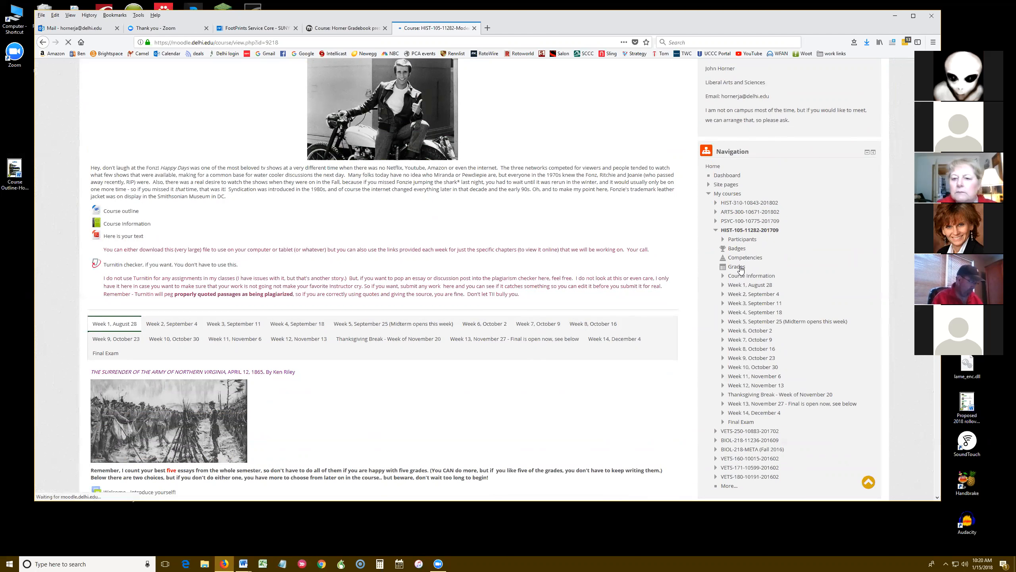
{"action": "scroll", "coordinate": [655, 340], "scroll_direction": "down", "scroll_amount": 3}
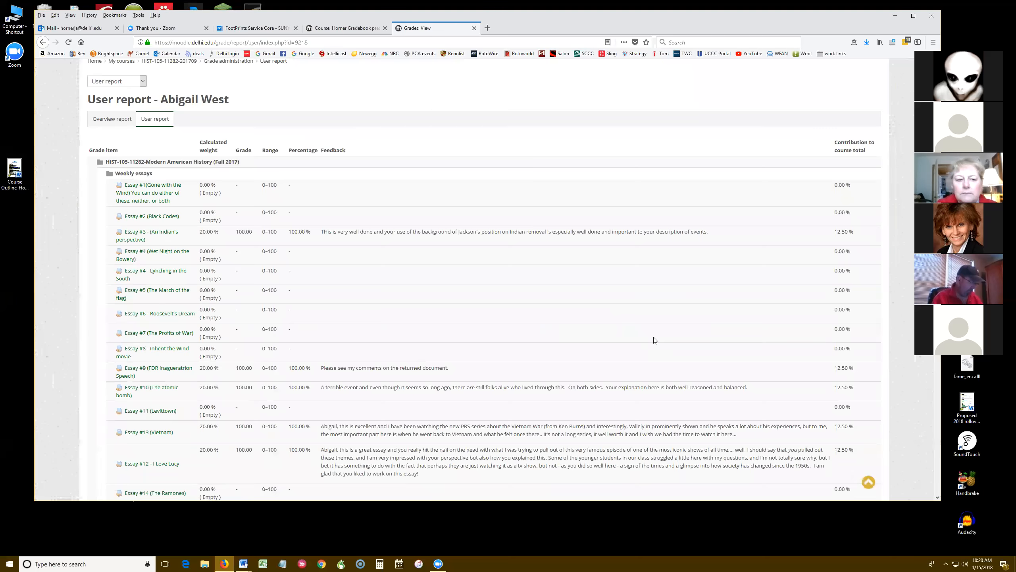
{"action": "scroll", "coordinate": [654, 339], "scroll_direction": "down", "scroll_amount": 2}
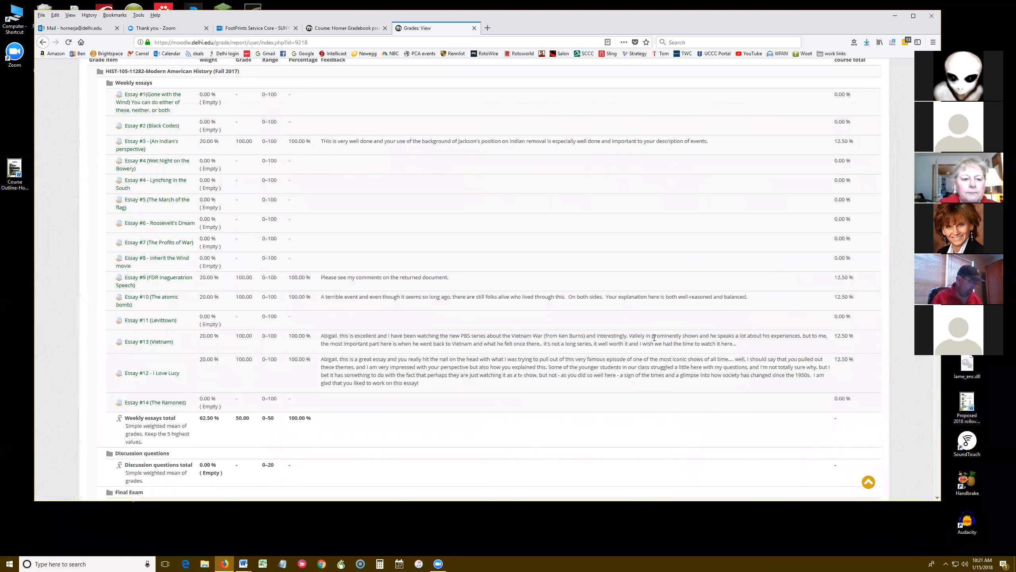
{"action": "scroll", "coordinate": [654, 338], "scroll_direction": "down", "scroll_amount": 6}
{"action": "scroll", "coordinate": [654, 339], "scroll_direction": "down", "scroll_amount": 4}
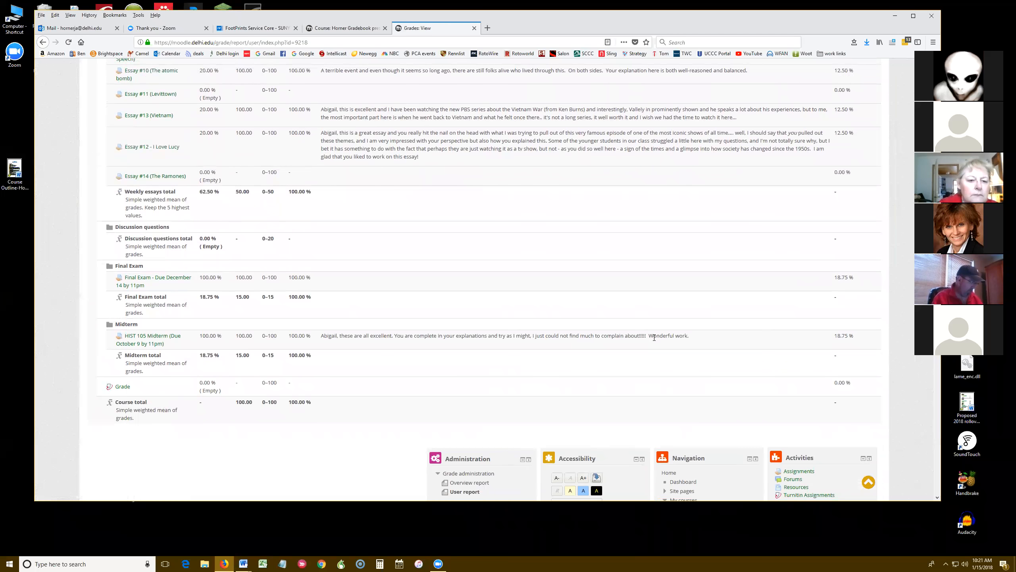
{"action": "scroll", "coordinate": [654, 338], "scroll_direction": "down", "scroll_amount": 2}
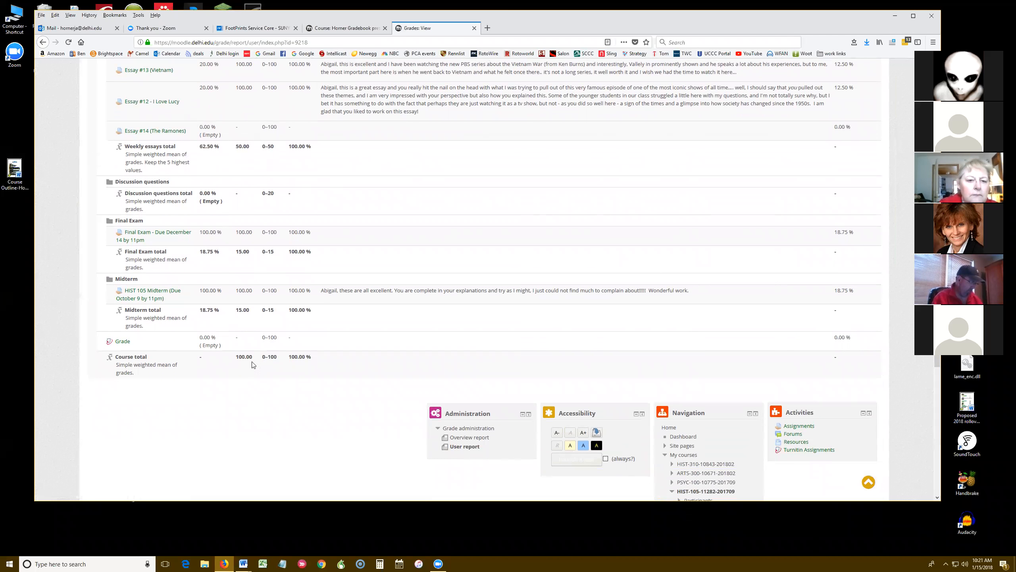
{"action": "scroll", "coordinate": [364, 376], "scroll_direction": "up", "scroll_amount": 2}
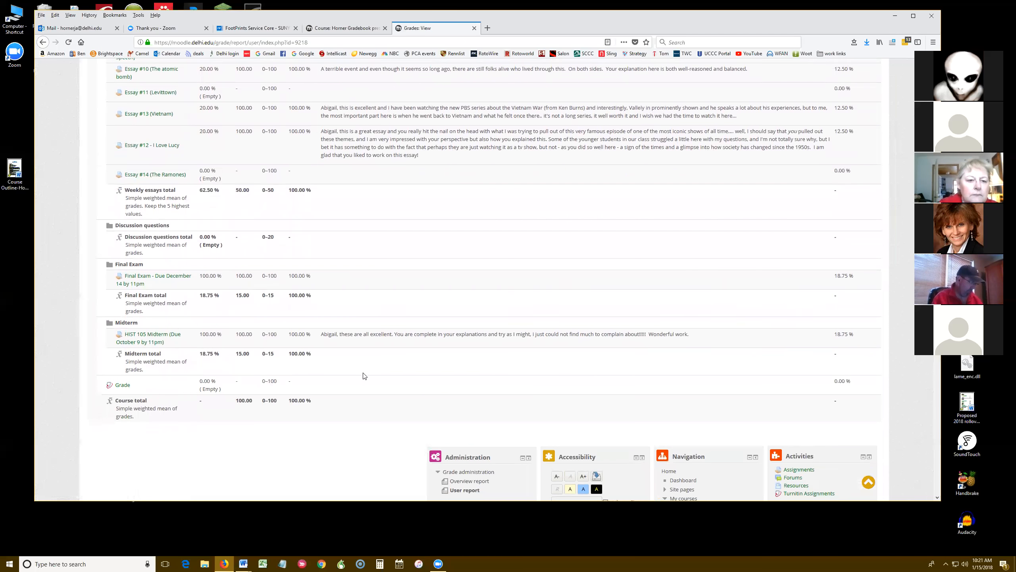
Review the weekly essay grades, instructor feedback and category totals in the student's user report again
{"action": "scroll", "coordinate": [369, 376], "scroll_direction": "up", "scroll_amount": 2}
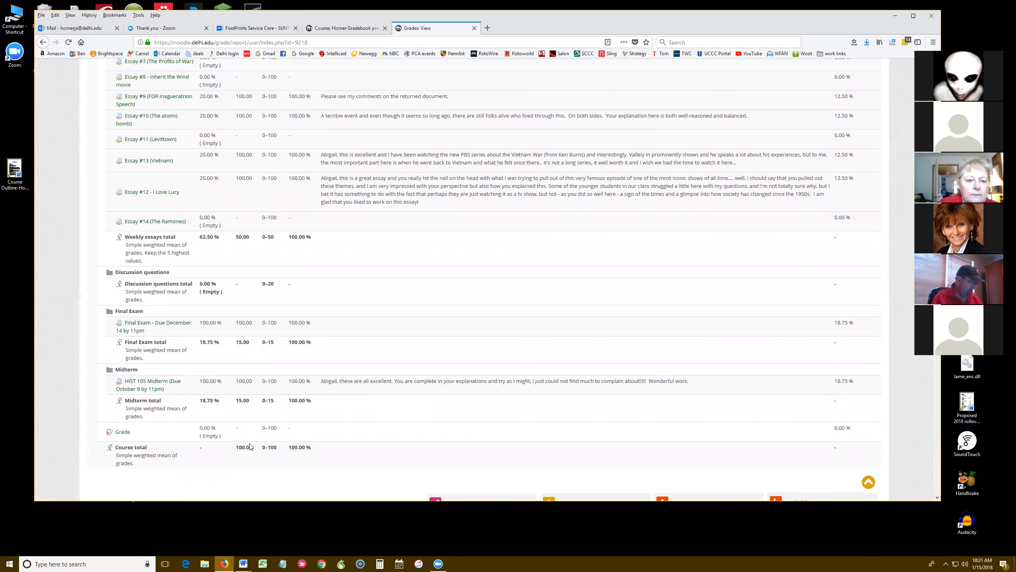
{"action": "scroll", "coordinate": [405, 359], "scroll_direction": "up", "scroll_amount": 8}
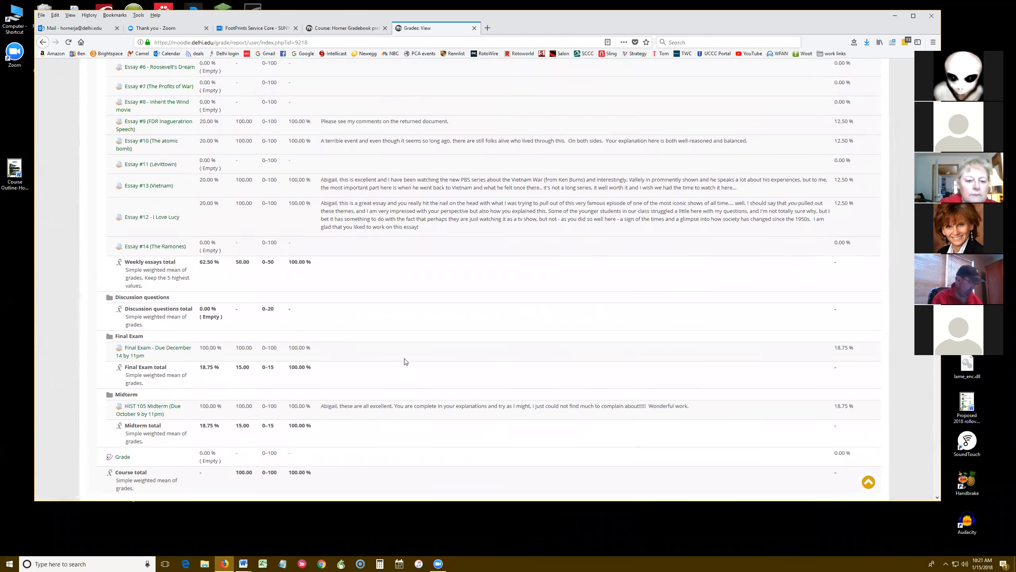
{"action": "scroll", "coordinate": [405, 359], "scroll_direction": "up", "scroll_amount": 2}
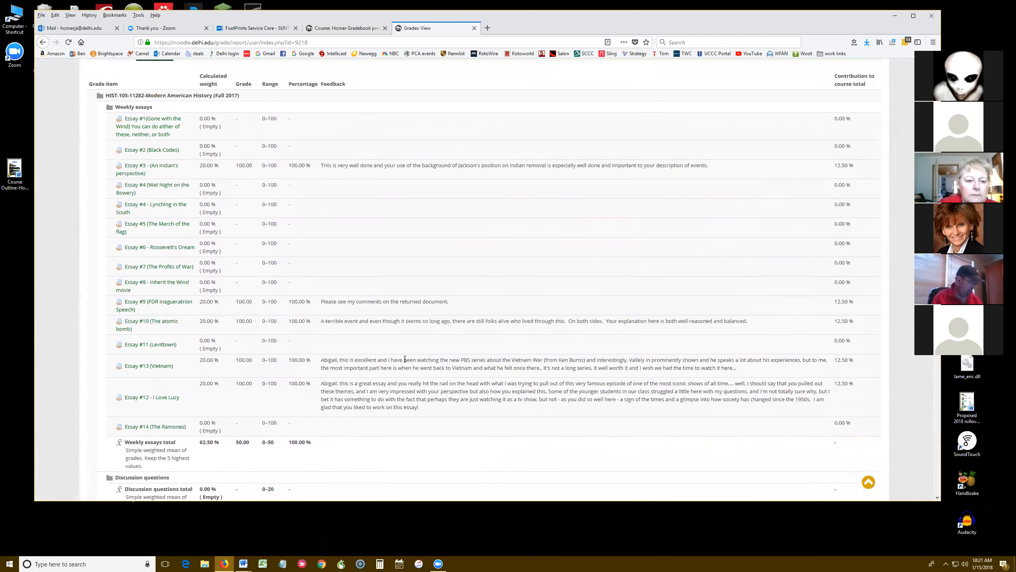
{"action": "scroll", "coordinate": [596, 356], "scroll_direction": "down", "scroll_amount": 4}
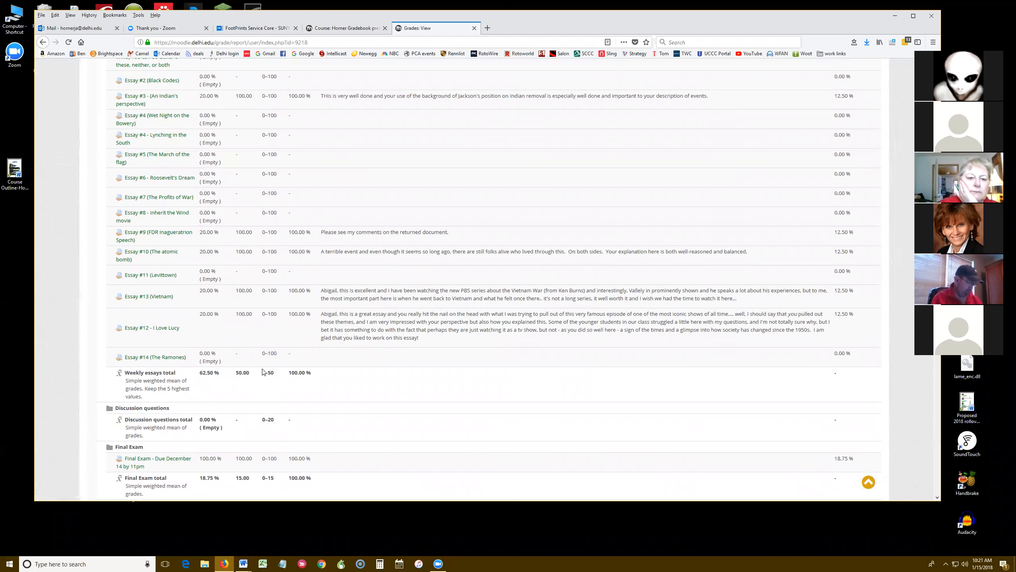
{"action": "scroll", "coordinate": [452, 386], "scroll_direction": "up", "scroll_amount": 5}
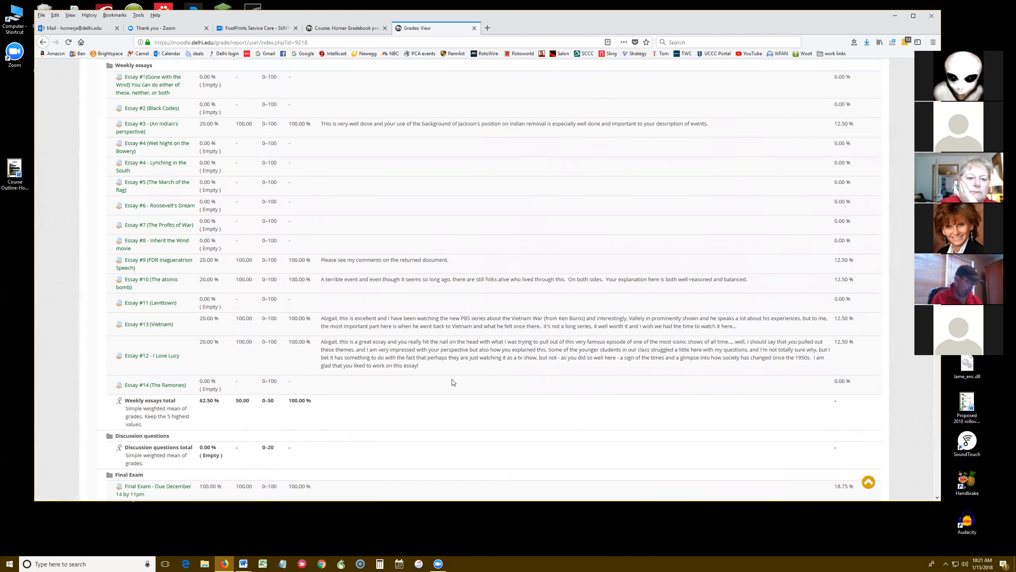
{"action": "scroll", "coordinate": [444, 378], "scroll_direction": "up", "scroll_amount": 1}
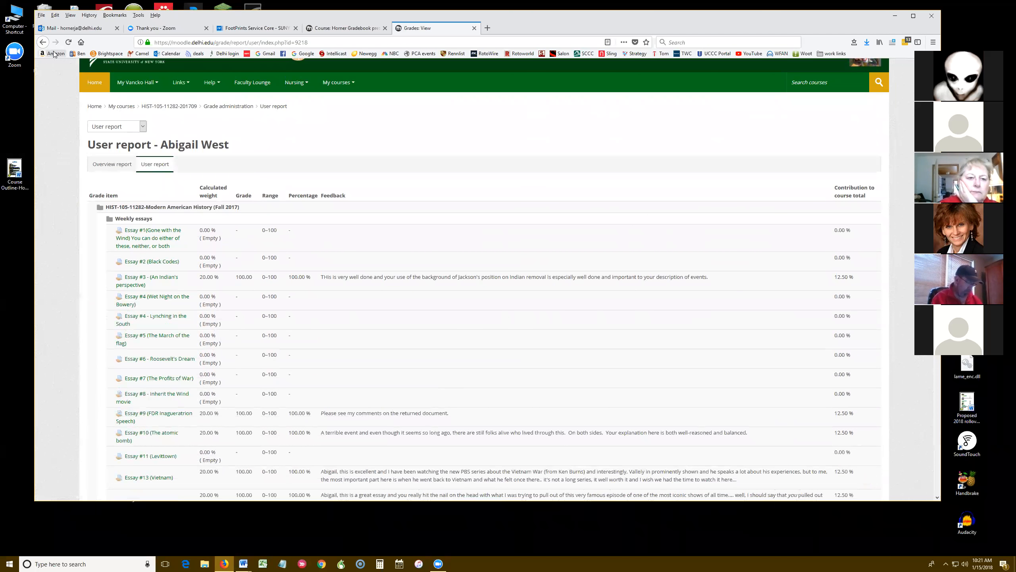
Return to the HIST-105-11282 course page, and log out of the student's account
{"action": "left_click", "coordinate": [184, 107]}
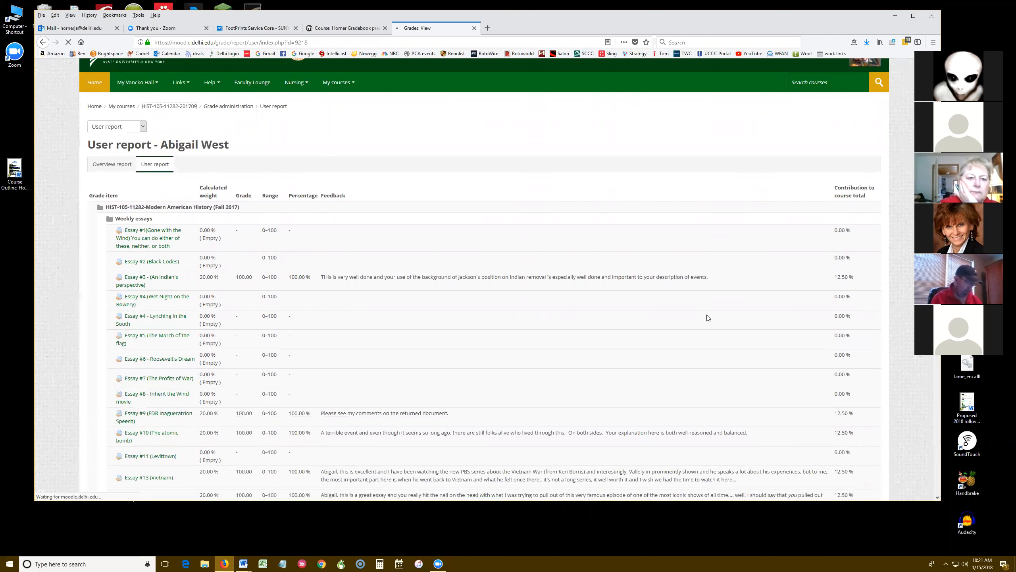
{"action": "scroll", "coordinate": [775, 360], "scroll_direction": "down", "scroll_amount": 1}
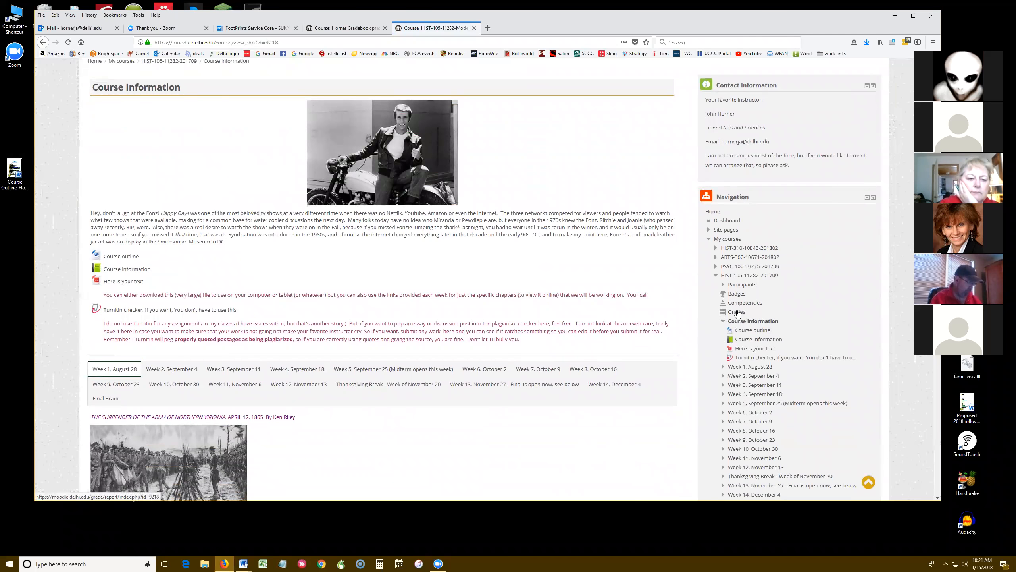
{"action": "scroll", "coordinate": [737, 314], "scroll_direction": "up", "scroll_amount": 3}
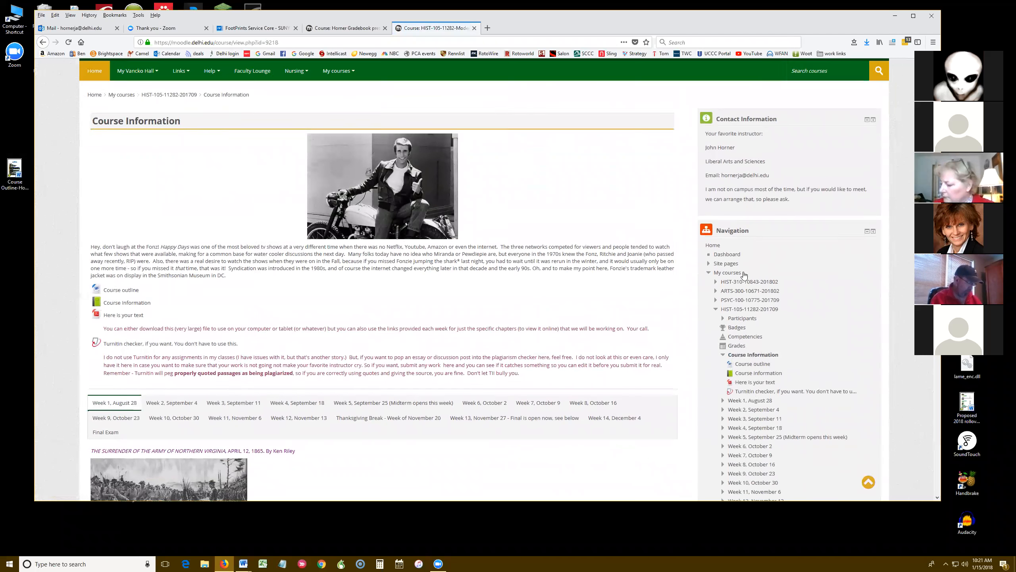
{"action": "left_click", "coordinate": [818, 85]}
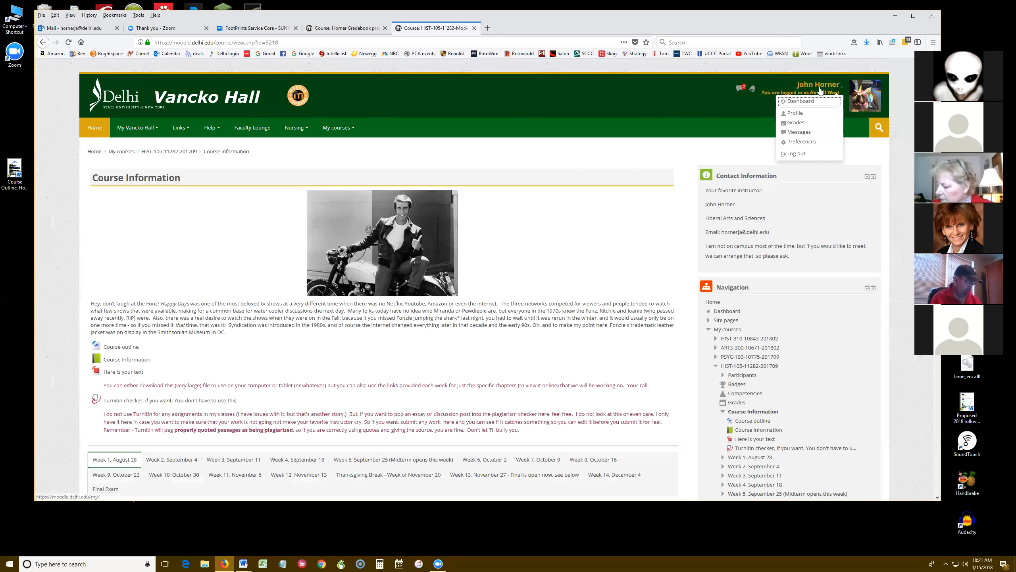
{"action": "left_click", "coordinate": [798, 155]}
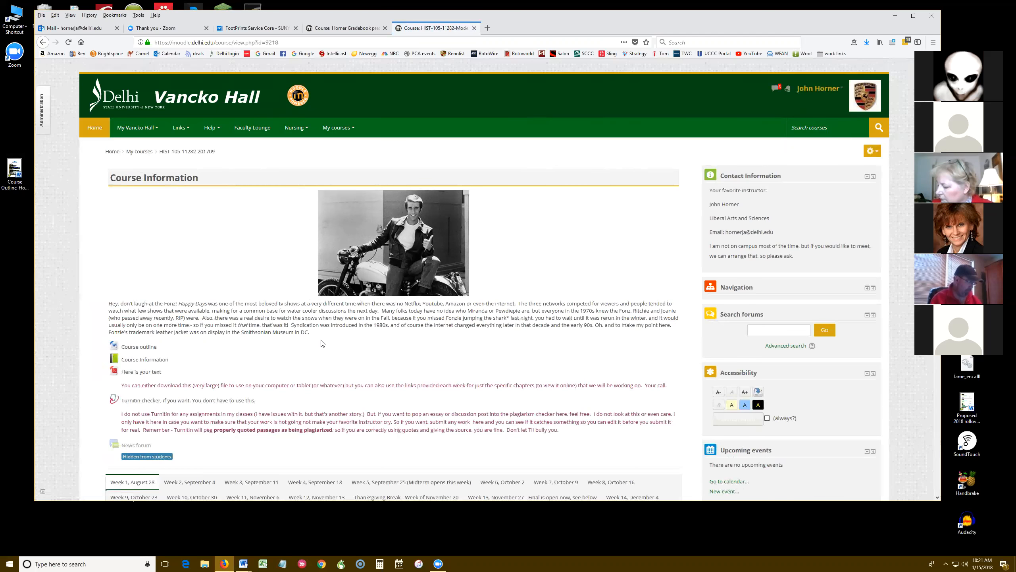
Look through the HIST-105 course page's side blocks and the available course management options
{"action": "scroll", "coordinate": [319, 340], "scroll_direction": "down", "scroll_amount": 2}
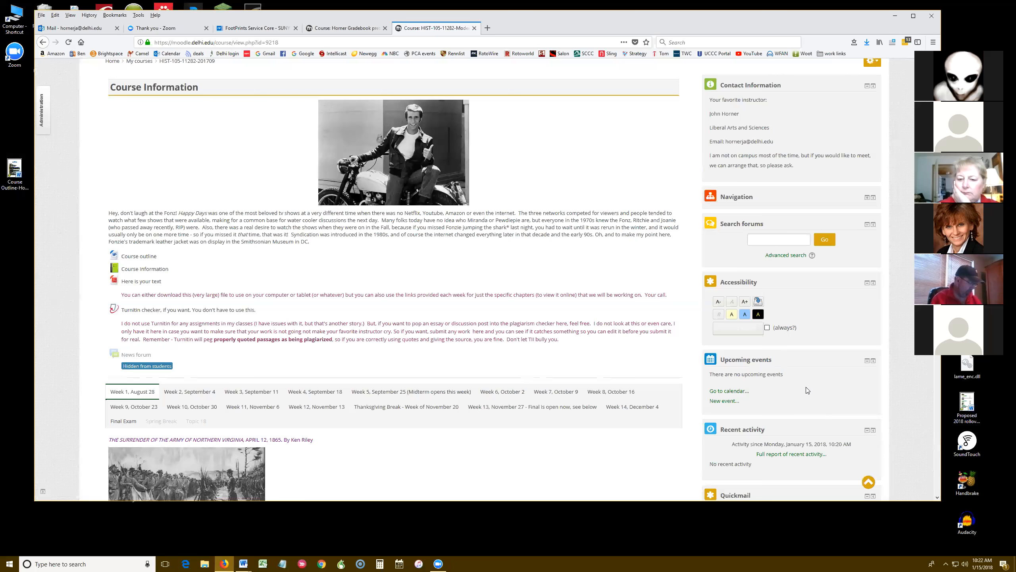
{"action": "scroll", "coordinate": [806, 391], "scroll_direction": "down", "scroll_amount": 6}
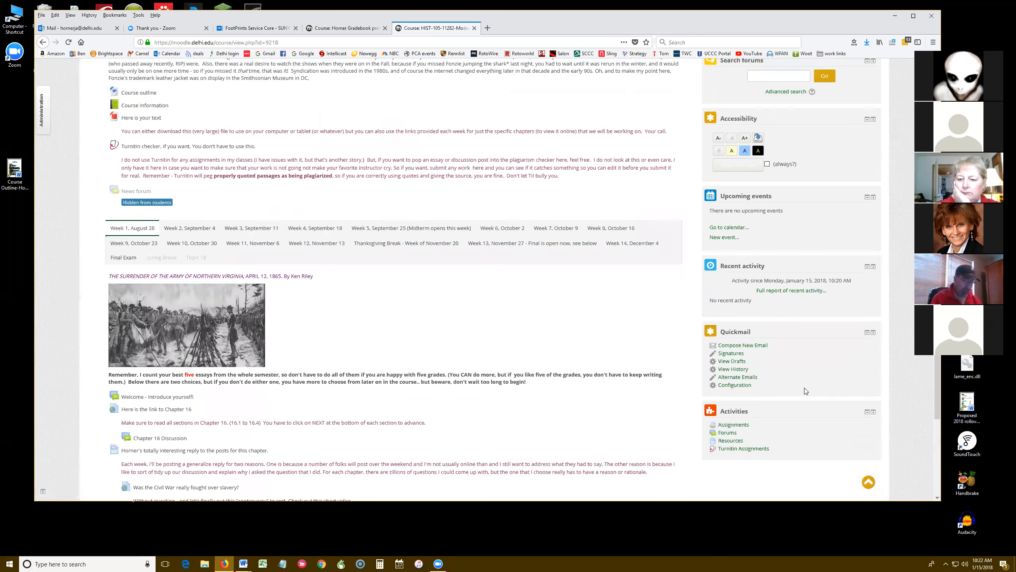
{"action": "scroll", "coordinate": [806, 391], "scroll_direction": "up", "scroll_amount": 7}
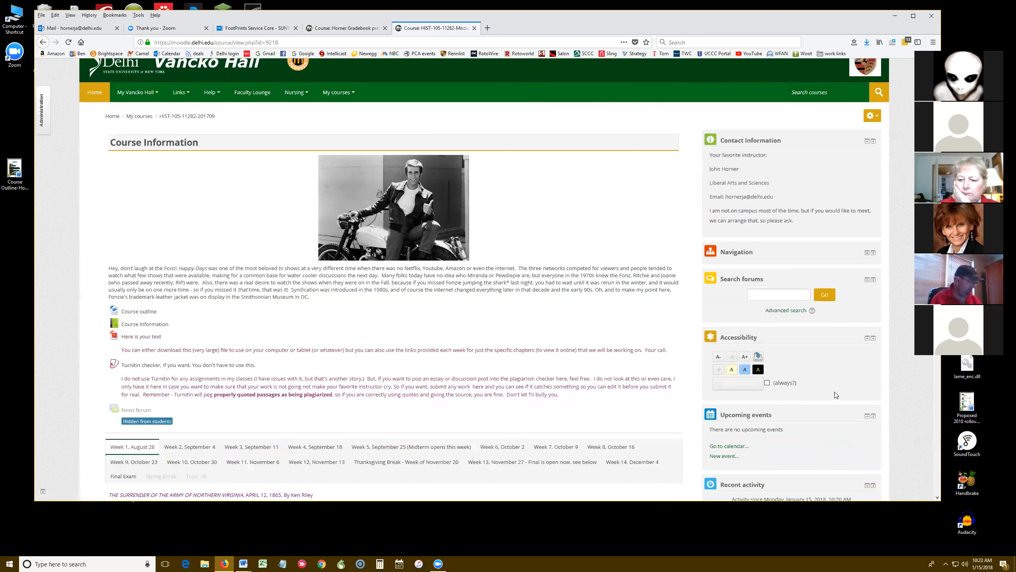
{"action": "left_click", "coordinate": [872, 115]}
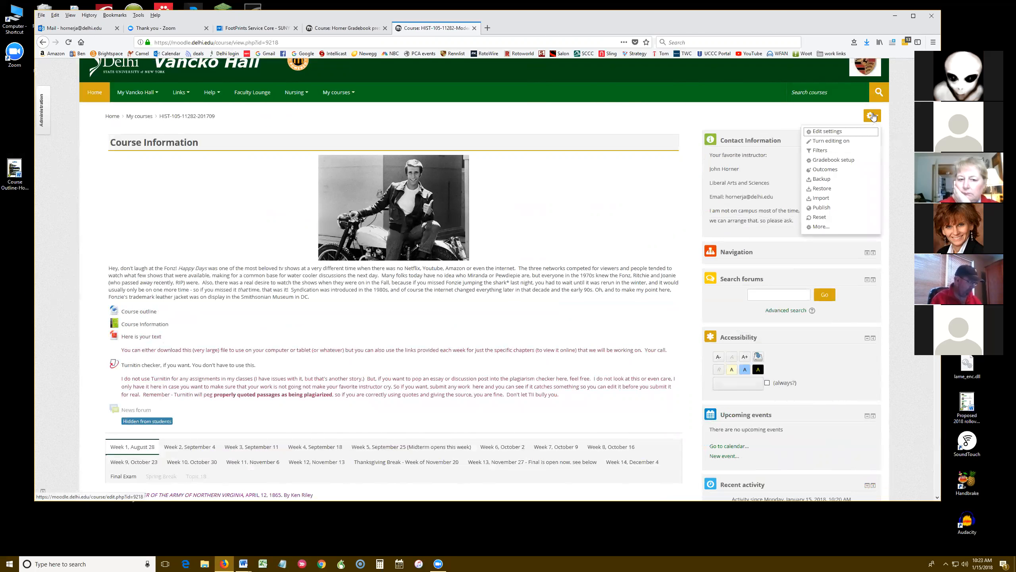
{"action": "left_click", "coordinate": [828, 116]}
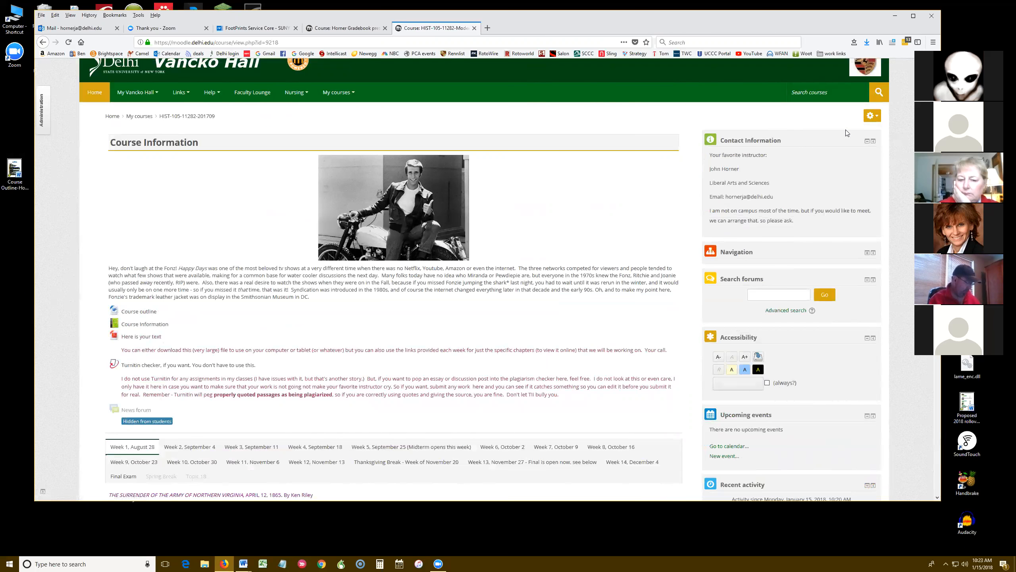
{"action": "left_click", "coordinate": [867, 116]}
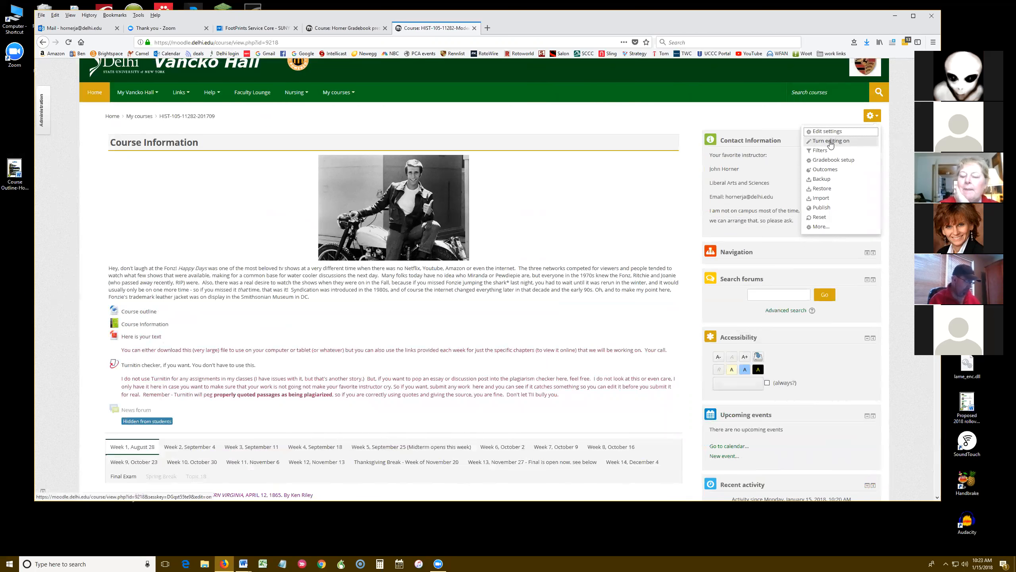
{"action": "left_click", "coordinate": [784, 115]}
{"action": "scroll", "coordinate": [784, 120], "scroll_direction": "down", "scroll_amount": 5}
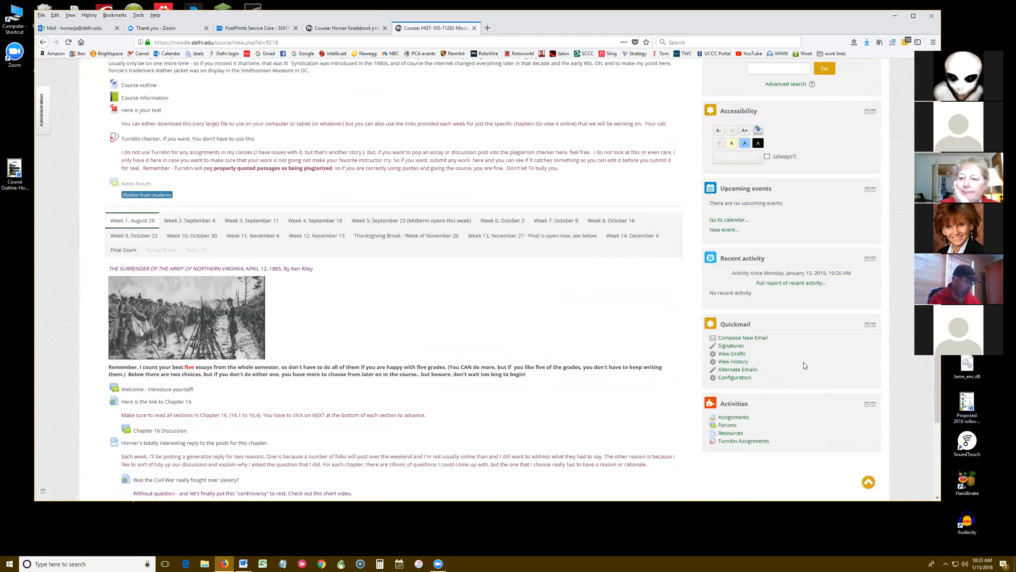
{"action": "scroll", "coordinate": [841, 140], "scroll_direction": "up", "scroll_amount": 7}
Turn editing on for the HIST-105 course, and look through the block types that can be added
{"action": "left_click", "coordinate": [876, 152]}
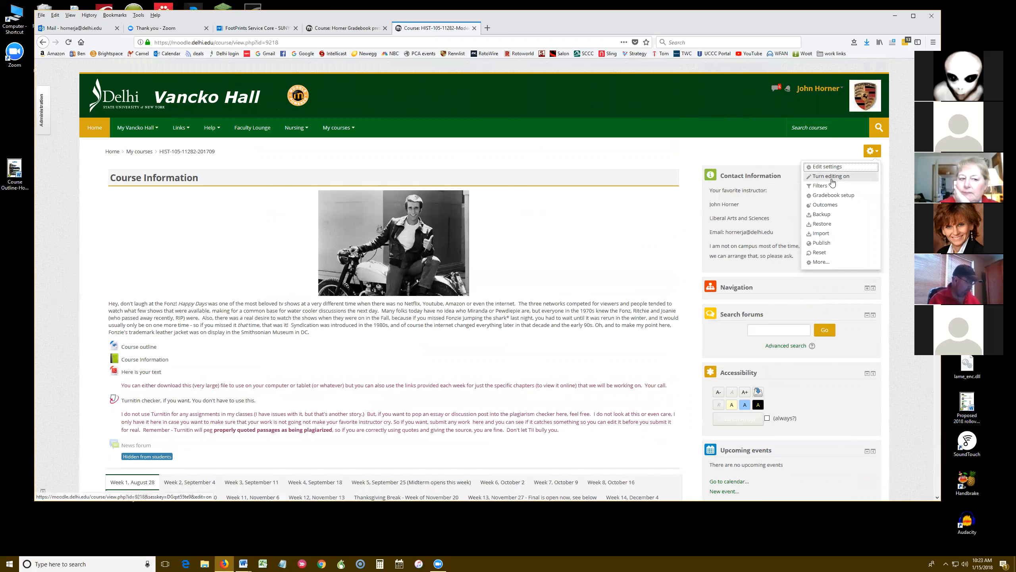
{"action": "left_click", "coordinate": [832, 177]}
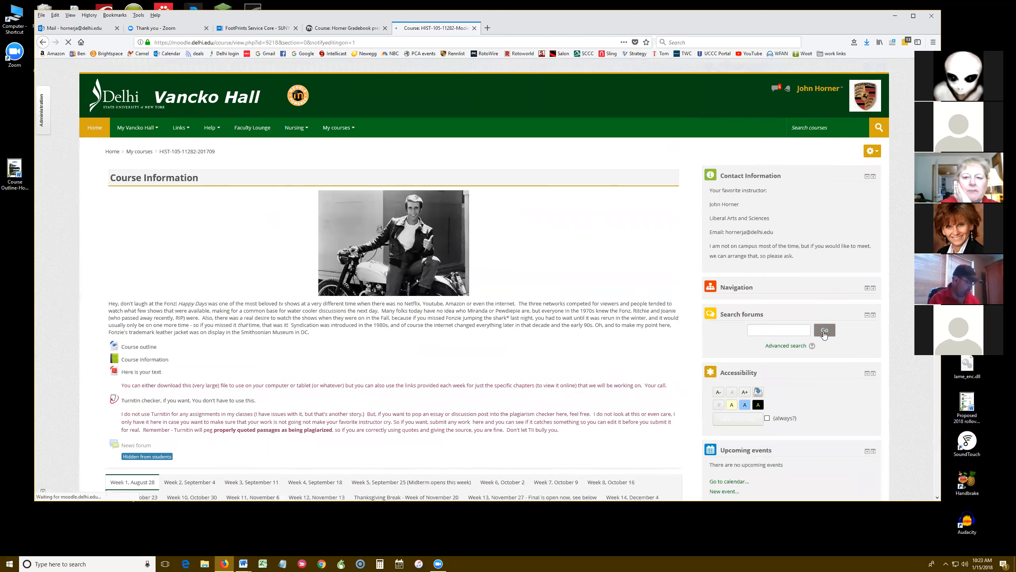
{"action": "scroll", "coordinate": [824, 331], "scroll_direction": "down", "scroll_amount": 5}
{"action": "scroll", "coordinate": [825, 331], "scroll_direction": "down", "scroll_amount": 7}
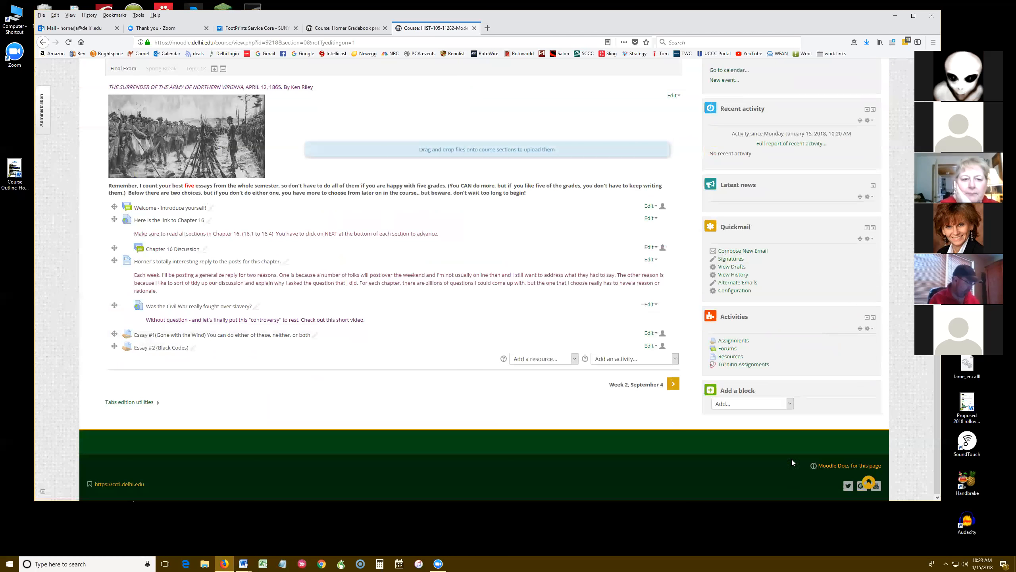
{"action": "left_click", "coordinate": [790, 403]}
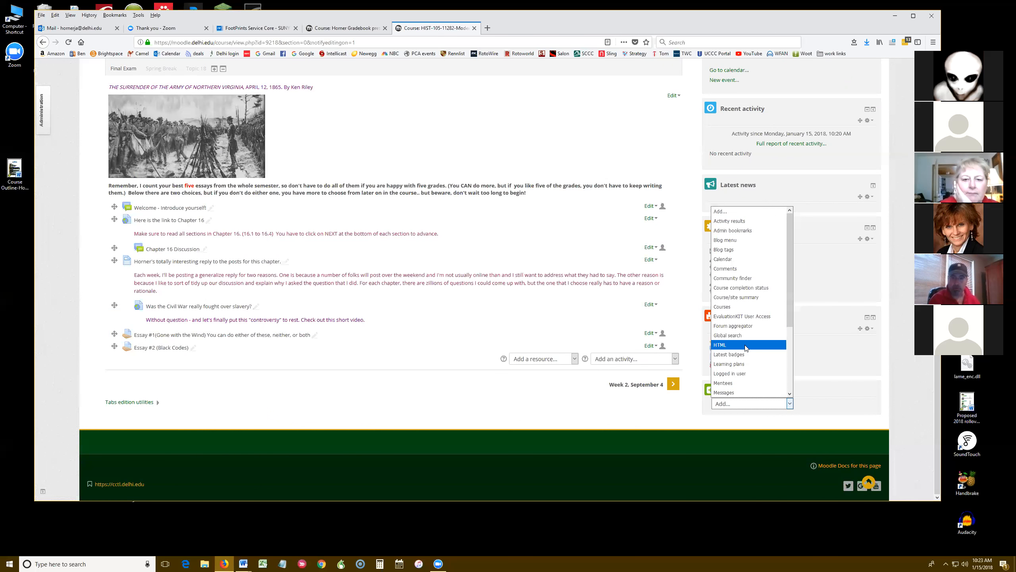
{"action": "scroll", "coordinate": [748, 347], "scroll_direction": "down", "scroll_amount": 3}
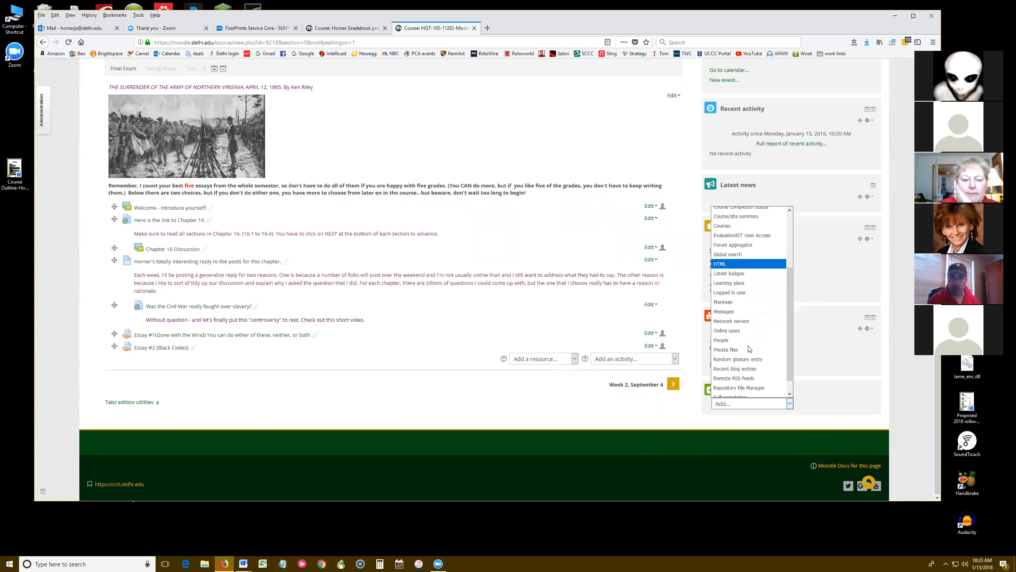
{"action": "left_click", "coordinate": [749, 349]}
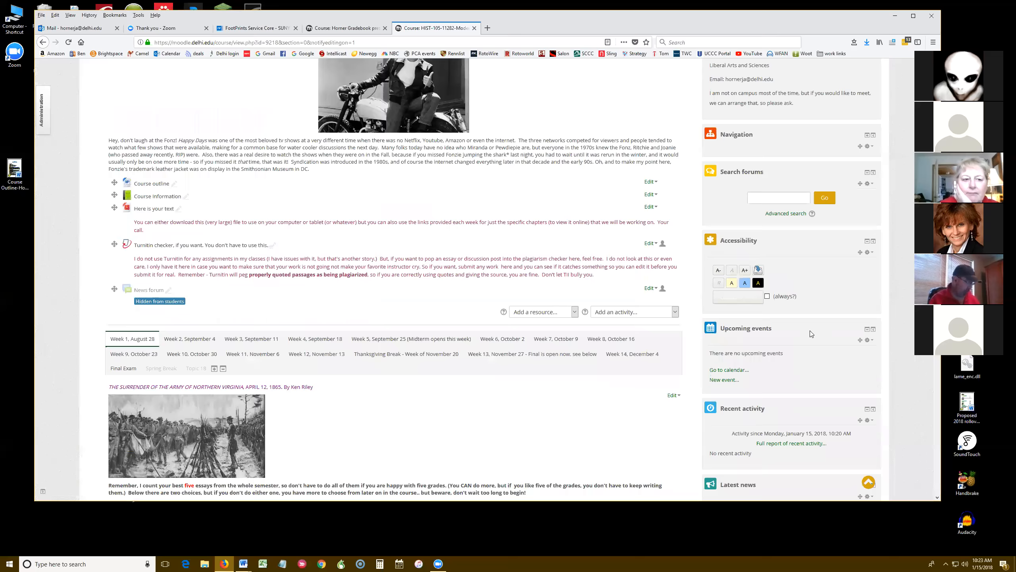
Open the HIST-105 course's gradebook setup, and examine its categories and grade items in a maximized window
{"action": "scroll", "coordinate": [811, 334], "scroll_direction": "up", "scroll_amount": 4}
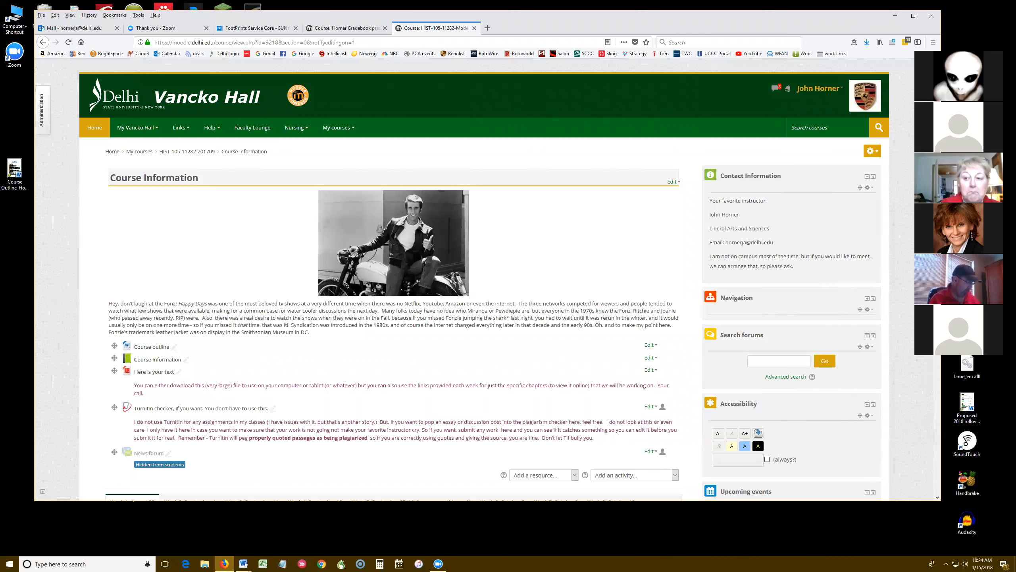
{"action": "left_click", "coordinate": [37, 106]}
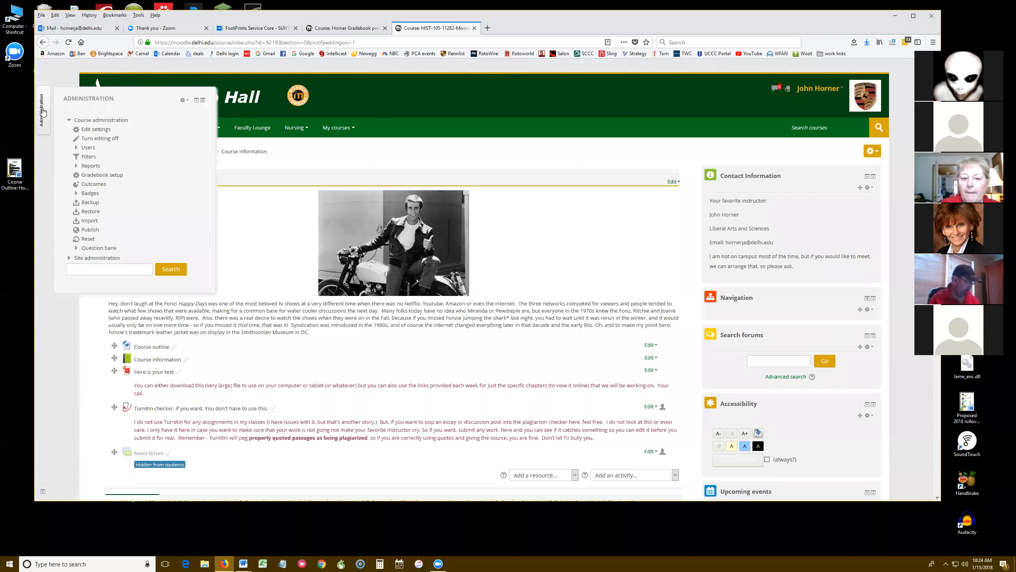
{"action": "left_click", "coordinate": [98, 175]}
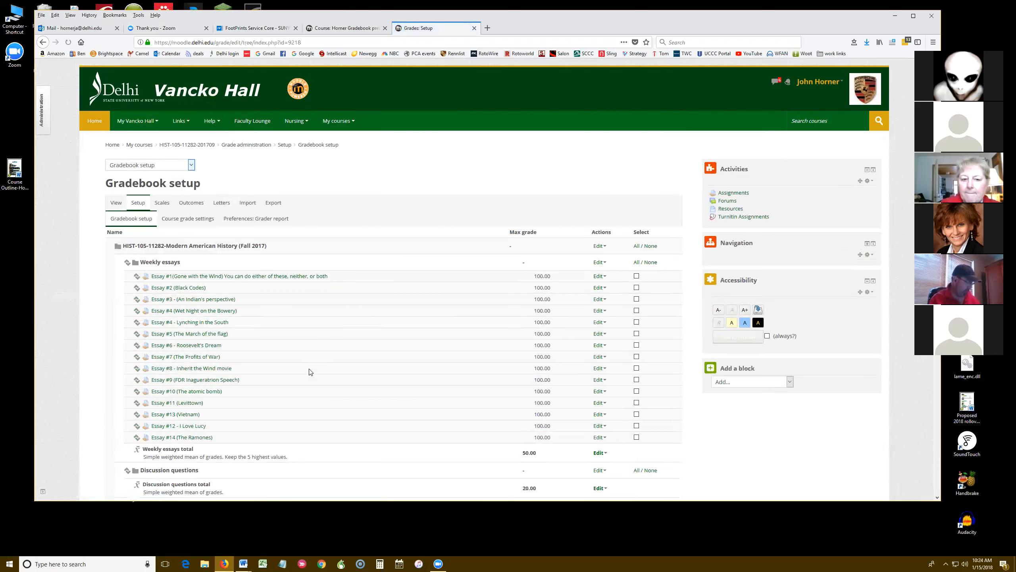
{"action": "scroll", "coordinate": [309, 370], "scroll_direction": "down", "scroll_amount": 3}
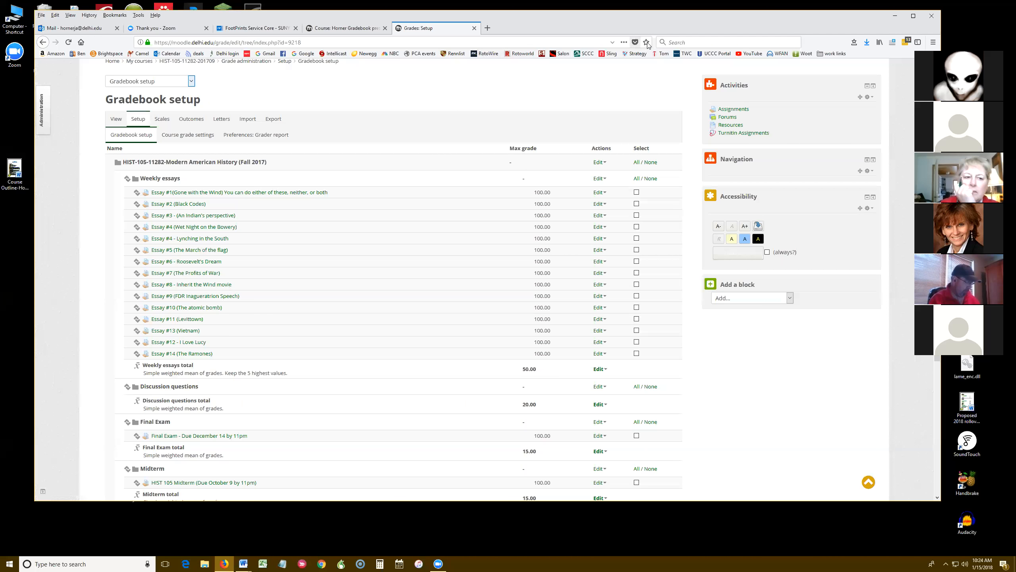
{"action": "double_click", "coordinate": [704, 26]}
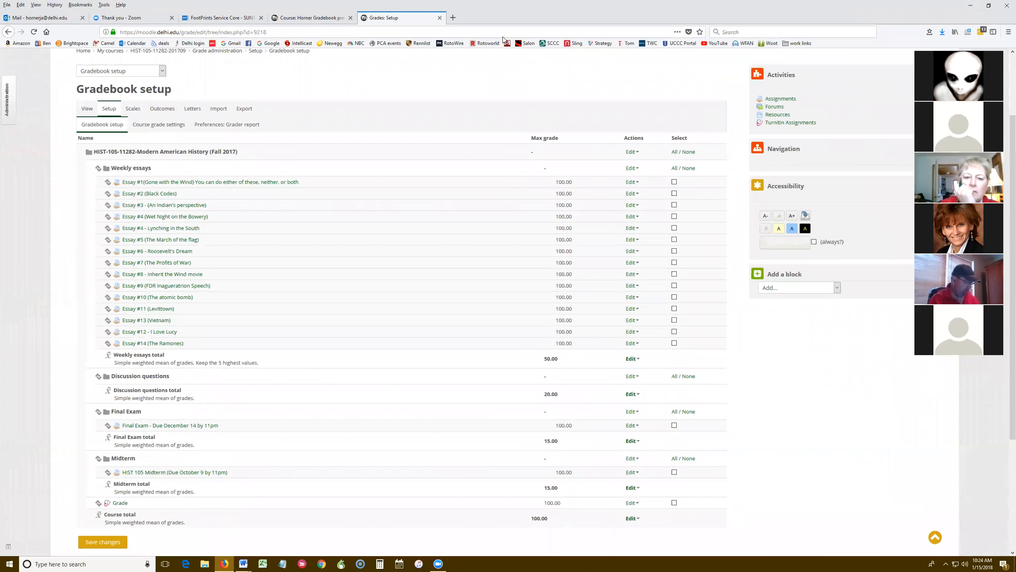
Switch to the gradebook presentation course, open its gradebook setup, and restore the browser window to its smaller size
{"action": "left_click", "coordinate": [318, 19]}
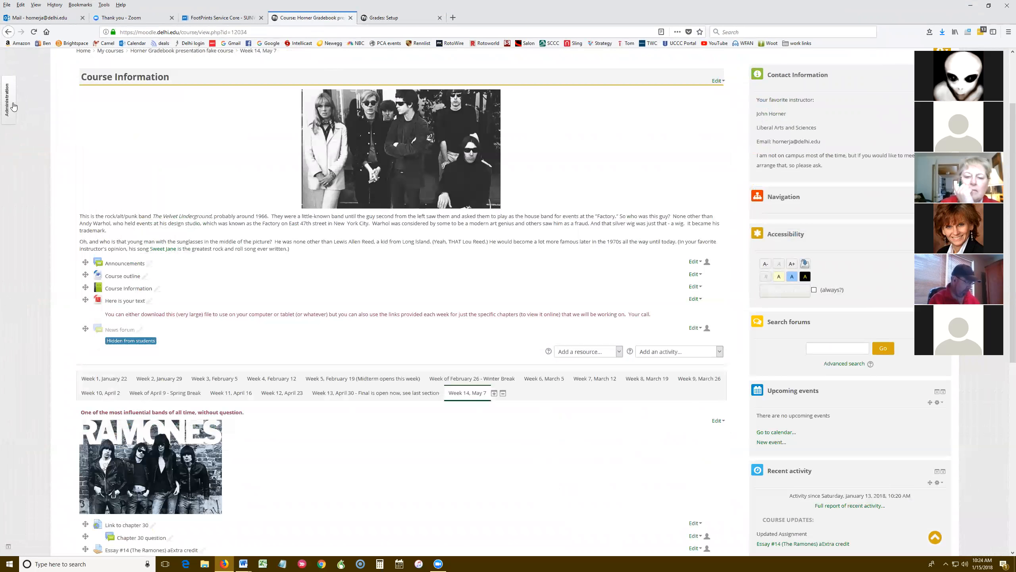
{"action": "left_click", "coordinate": [10, 104]}
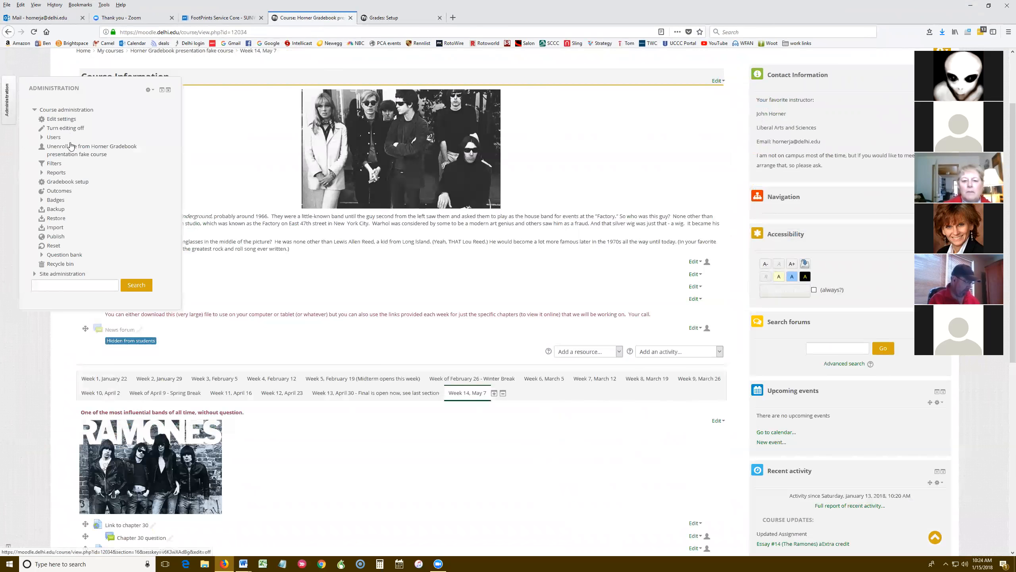
{"action": "left_click", "coordinate": [66, 181]}
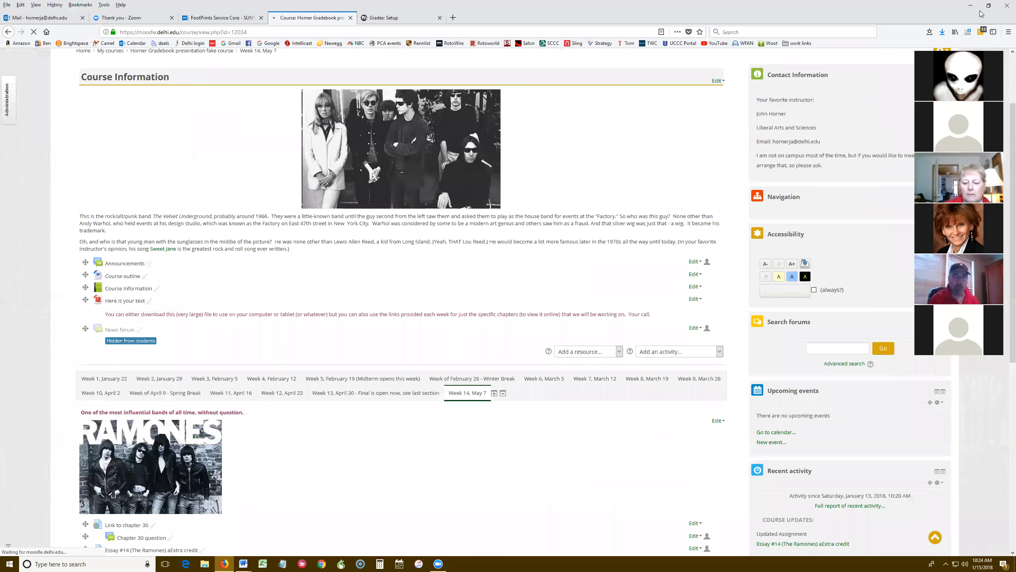
{"action": "left_click", "coordinate": [989, 6]}
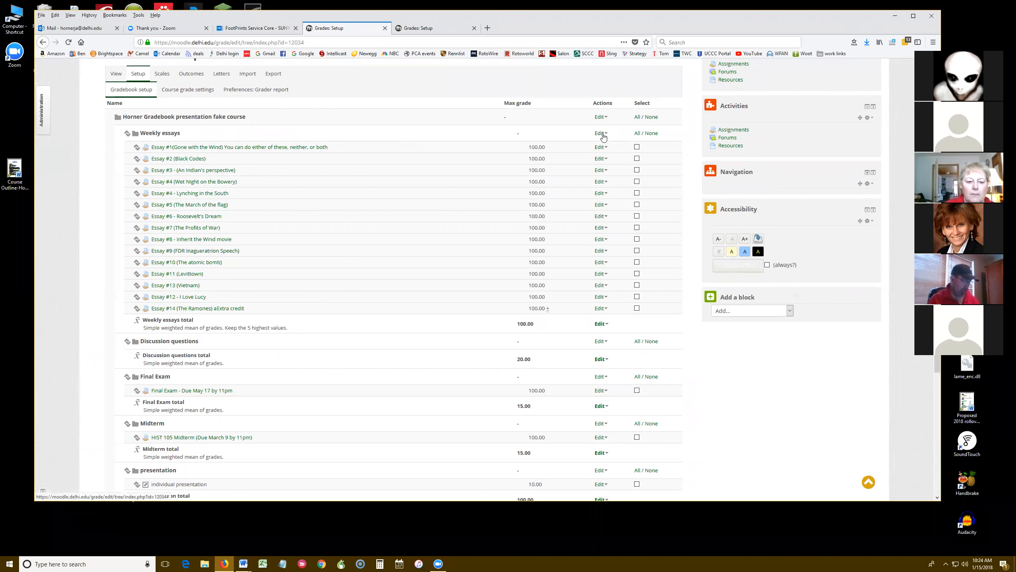
Open the Weekly essays category's settings, and reveal its additional grade category options
{"action": "left_click", "coordinate": [603, 136]}
{"action": "left_click", "coordinate": [615, 153]}
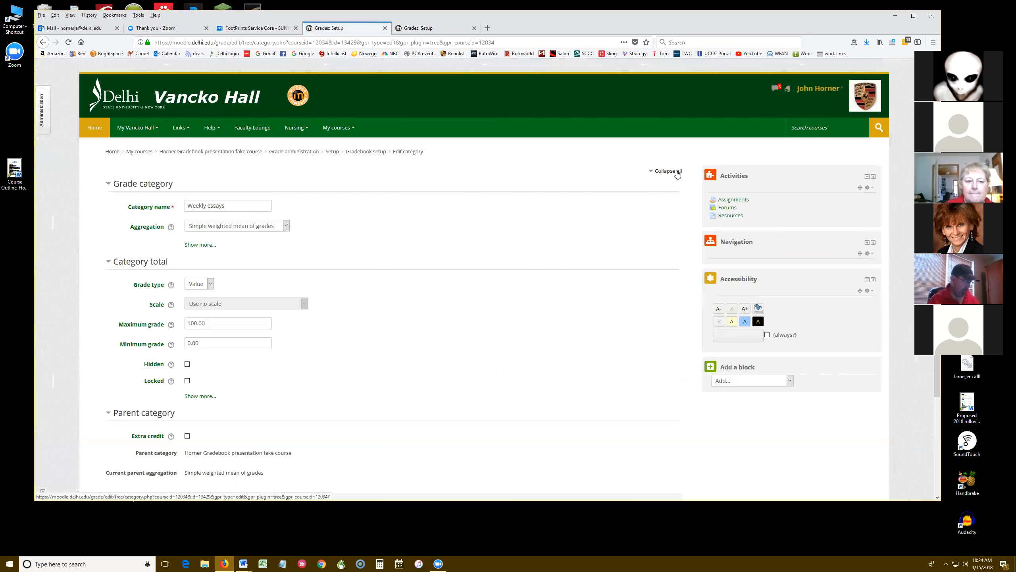
{"action": "left_click", "coordinate": [202, 245]}
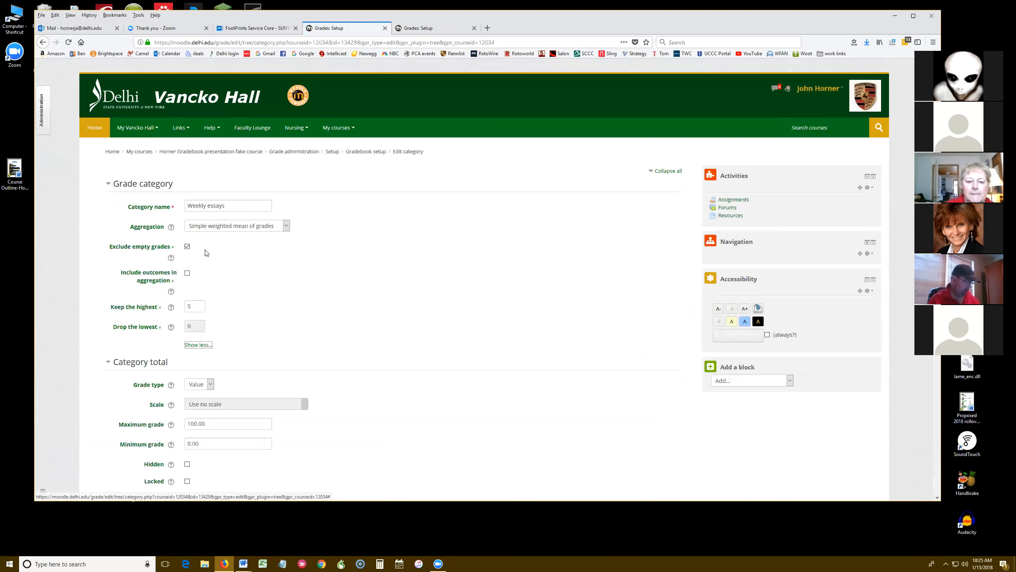
Set the Weekly essays category to keep the highest 7 grades, and save the category
{"action": "scroll", "coordinate": [206, 252], "scroll_direction": "down", "scroll_amount": 3}
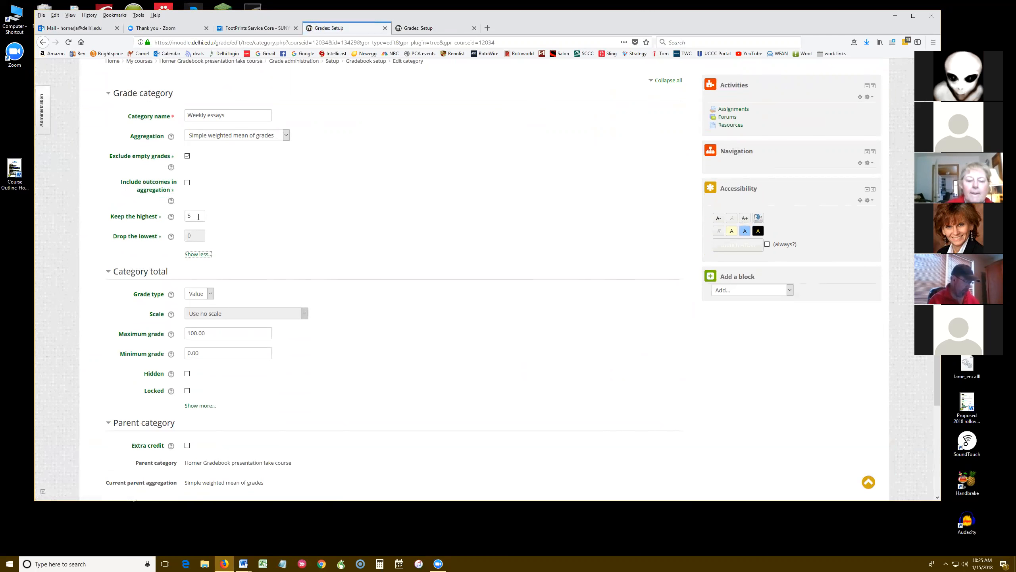
{"action": "double_click", "coordinate": [196, 215]}
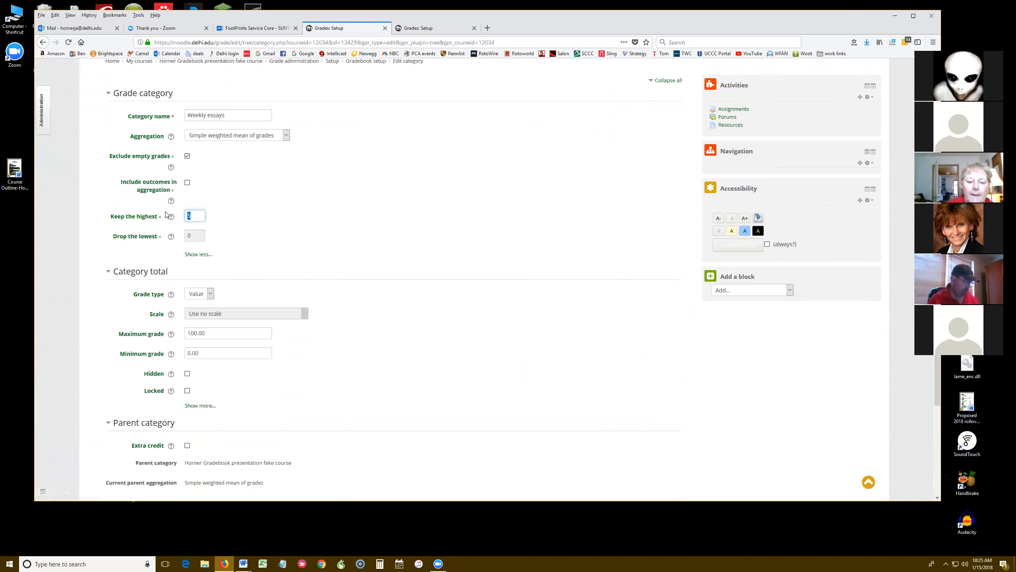
{"action": "type", "text": "7"}
{"action": "key", "text": "Return"}
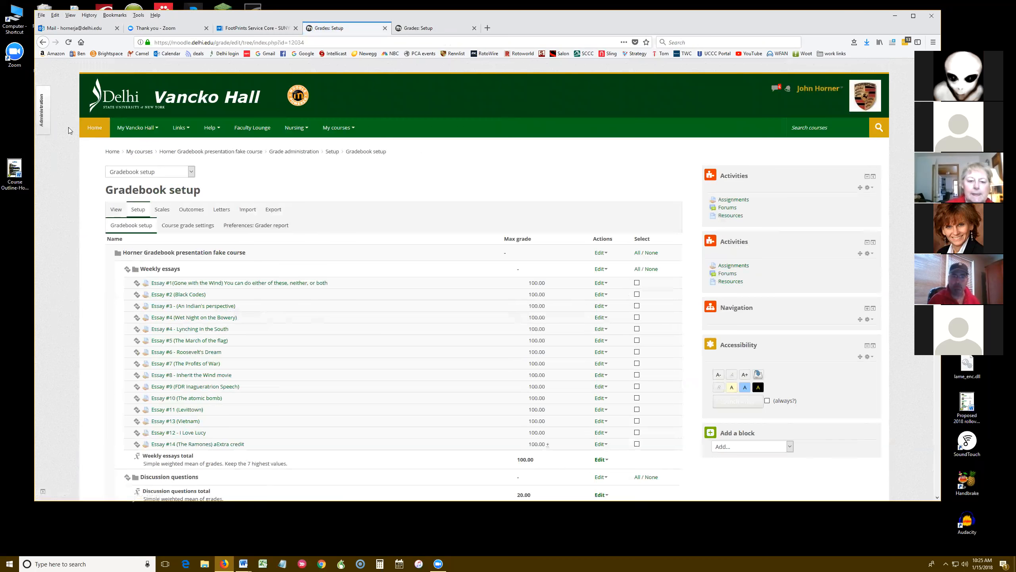
Reopen the Weekly essays category's settings with the additional options shown, change its aggregation to Natural, and save
{"action": "left_click", "coordinate": [600, 269]}
{"action": "left_click", "coordinate": [615, 287]}
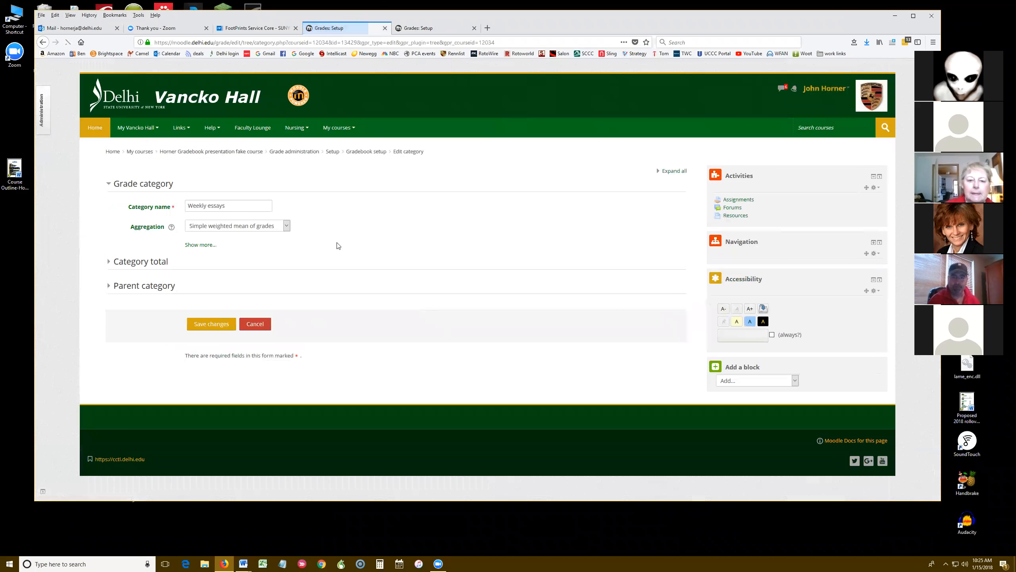
{"action": "left_click", "coordinate": [209, 248]}
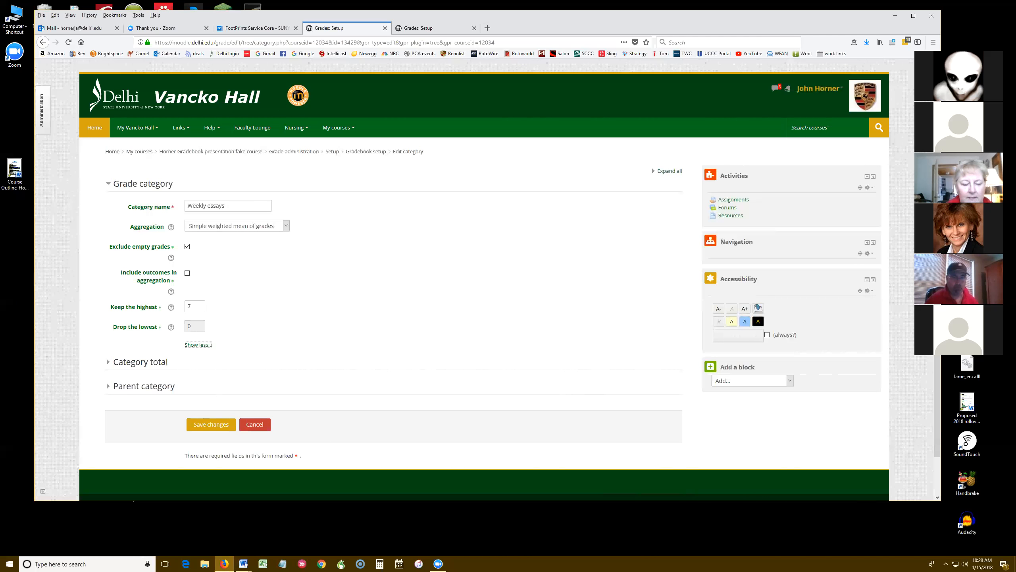
{"action": "key", "text": "alt+Tab"}
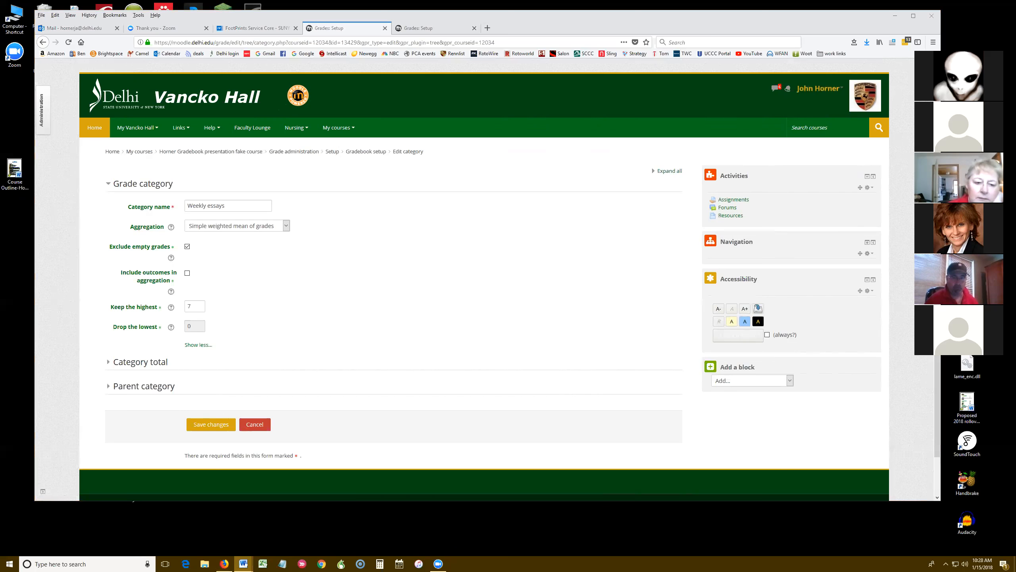
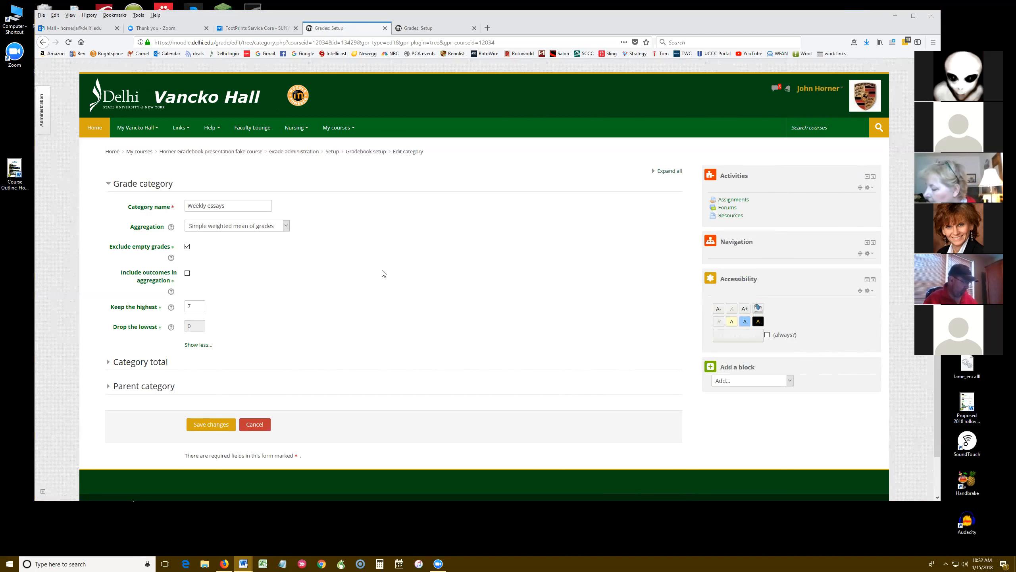
{"action": "left_click", "coordinate": [287, 227]}
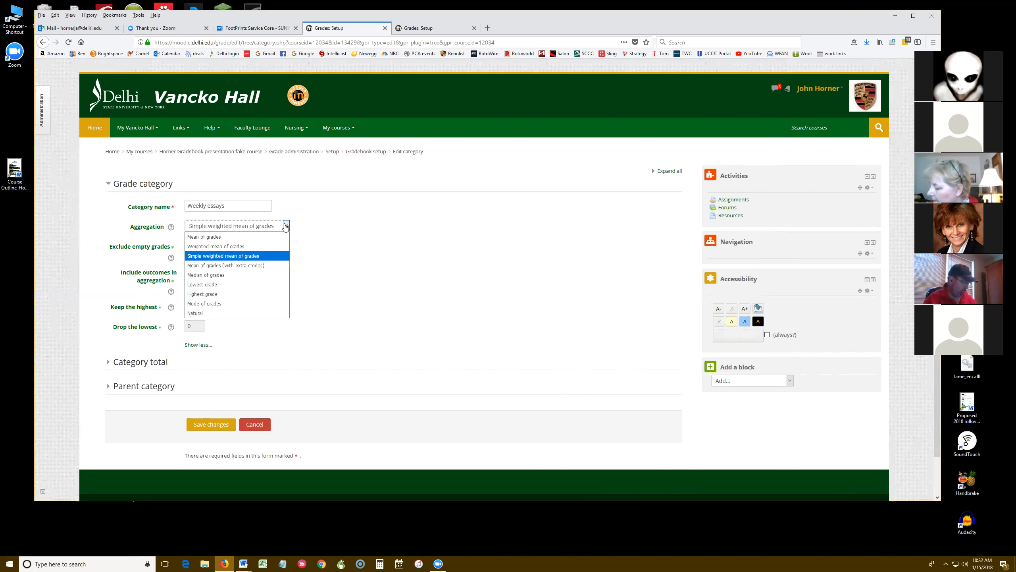
{"action": "left_click", "coordinate": [216, 314]}
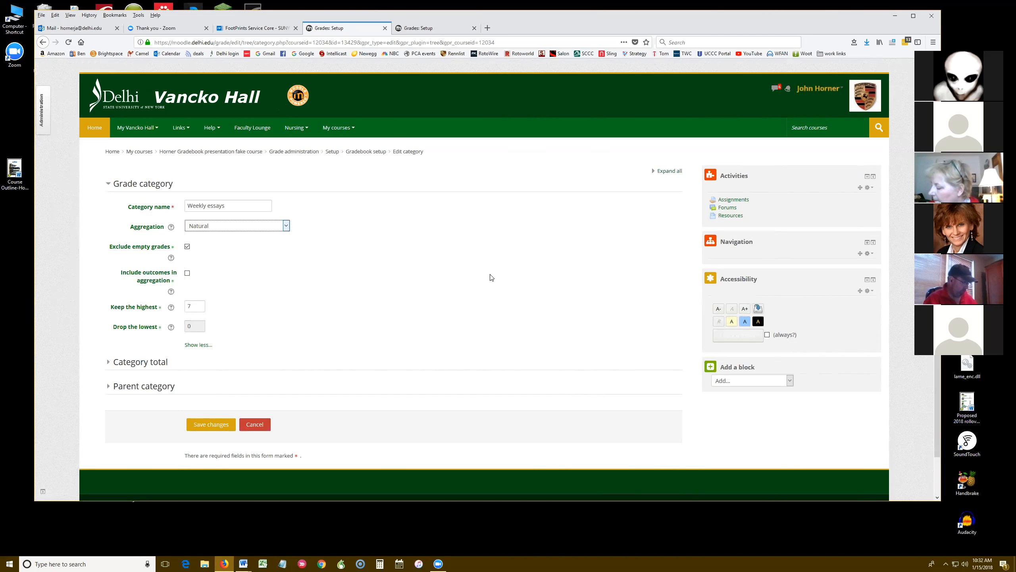
{"action": "left_click", "coordinate": [214, 423]}
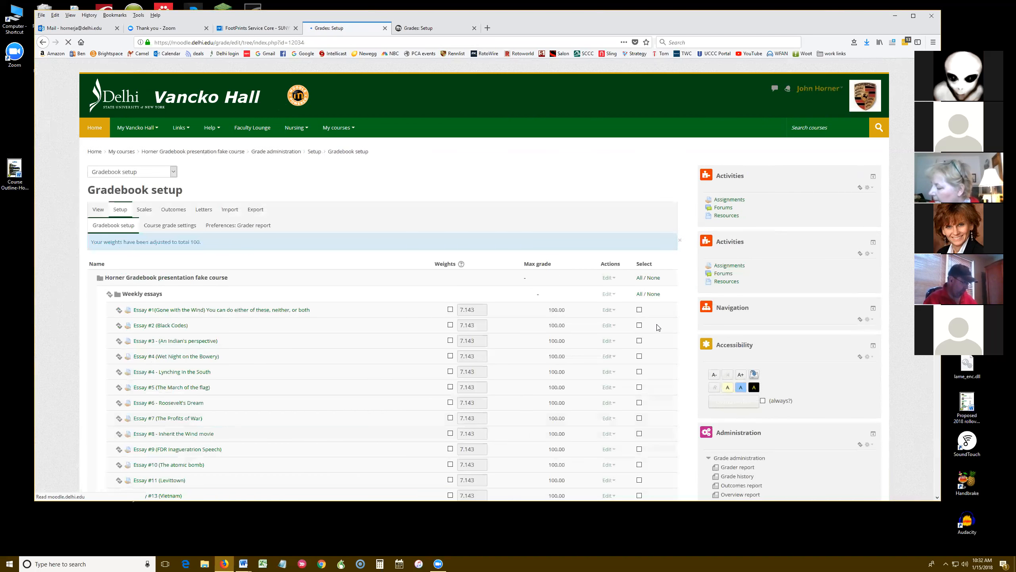
Override the weight of Essay #1 (Gone with the Wind) in the Weekly essays category with 14
{"action": "scroll", "coordinate": [497, 185], "scroll_direction": "down", "scroll_amount": 3}
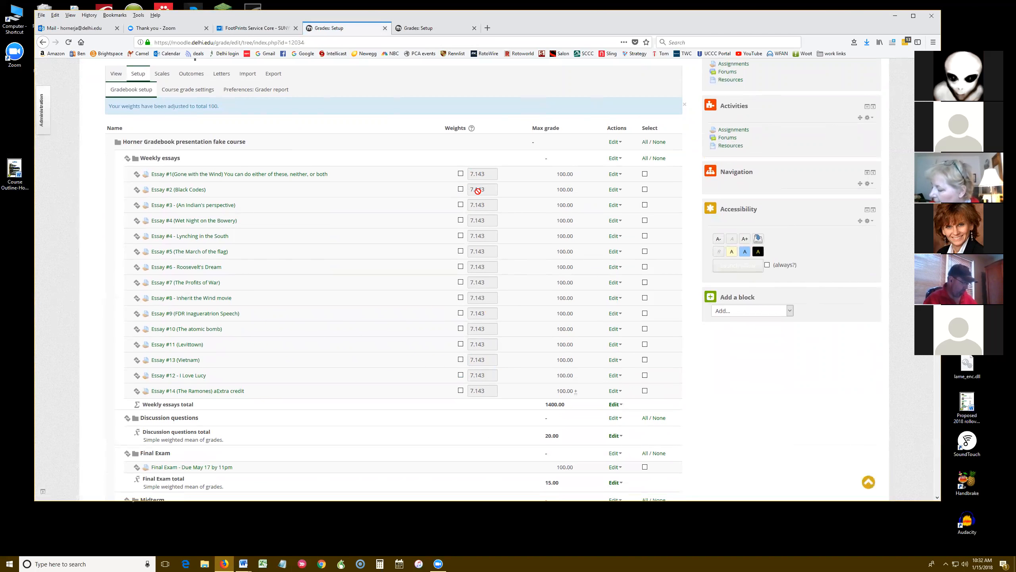
{"action": "left_click", "coordinate": [461, 174]}
{"action": "left_click_drag", "start_coordinate": [486, 174], "coordinate": [454, 174]}
{"action": "type", "text": "14"}
{"action": "left_click", "coordinate": [519, 178]}
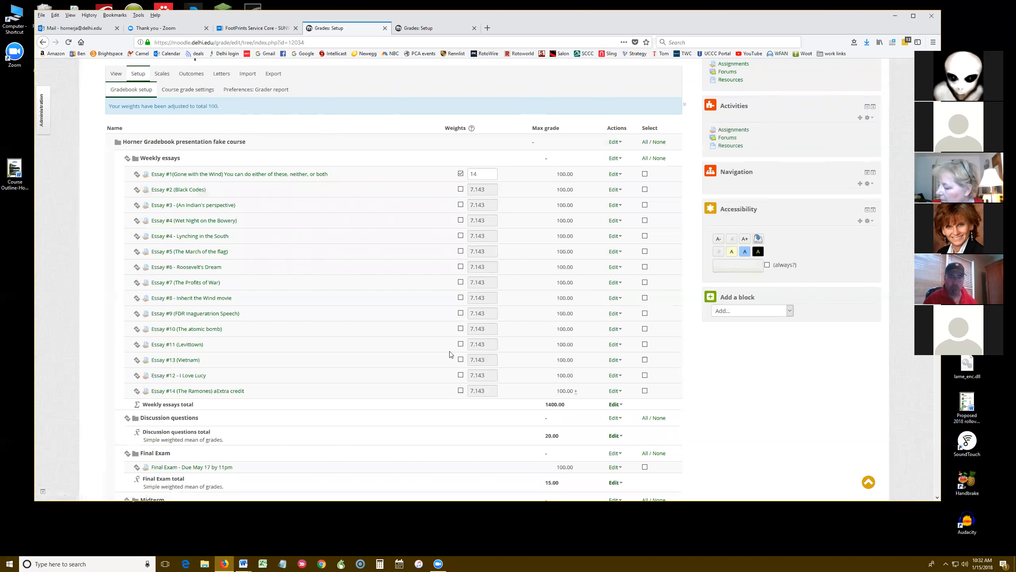
Change the aggregation of the top-level gradebook presentation course category to Natural, and save
{"action": "scroll", "coordinate": [507, 292], "scroll_direction": "down", "scroll_amount": 5}
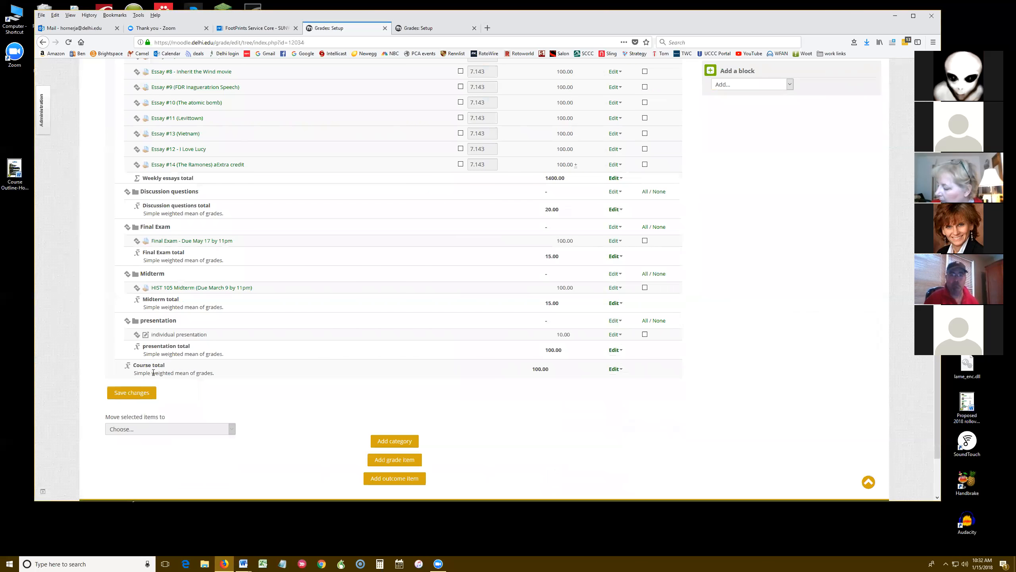
{"action": "scroll", "coordinate": [576, 275], "scroll_direction": "up", "scroll_amount": 4}
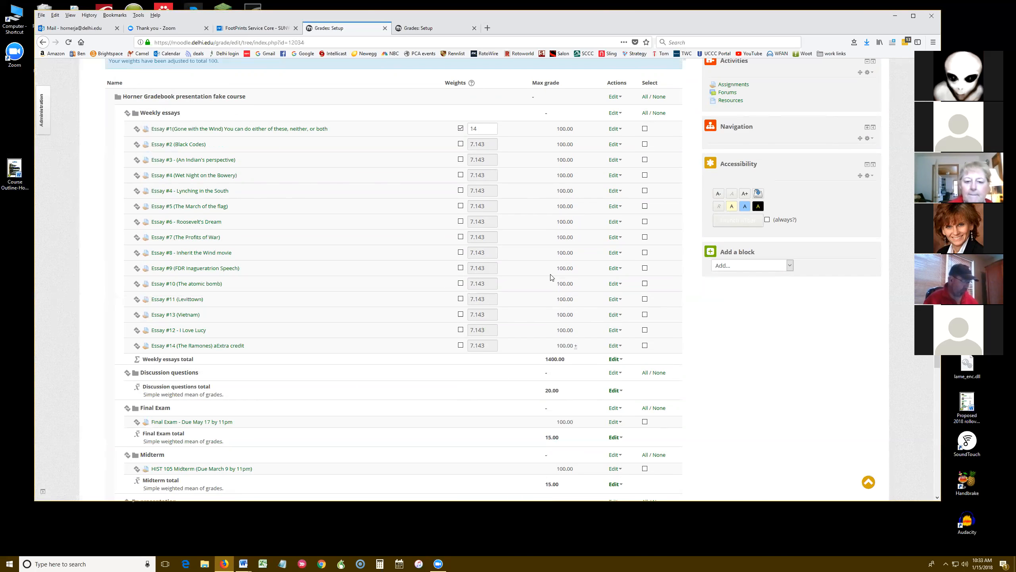
{"action": "scroll", "coordinate": [551, 277], "scroll_direction": "down", "scroll_amount": 3}
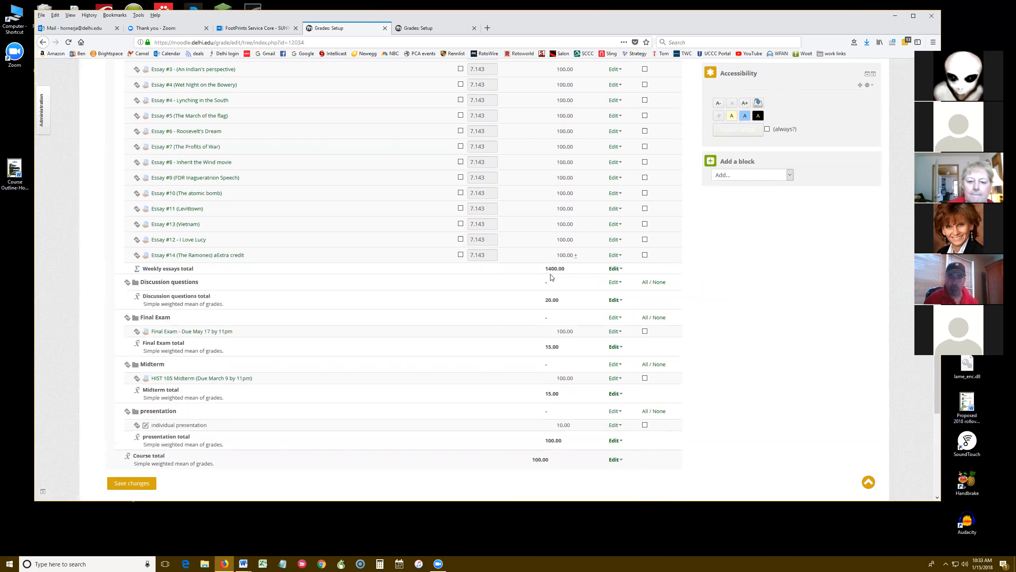
{"action": "scroll", "coordinate": [550, 277], "scroll_direction": "down", "scroll_amount": 2}
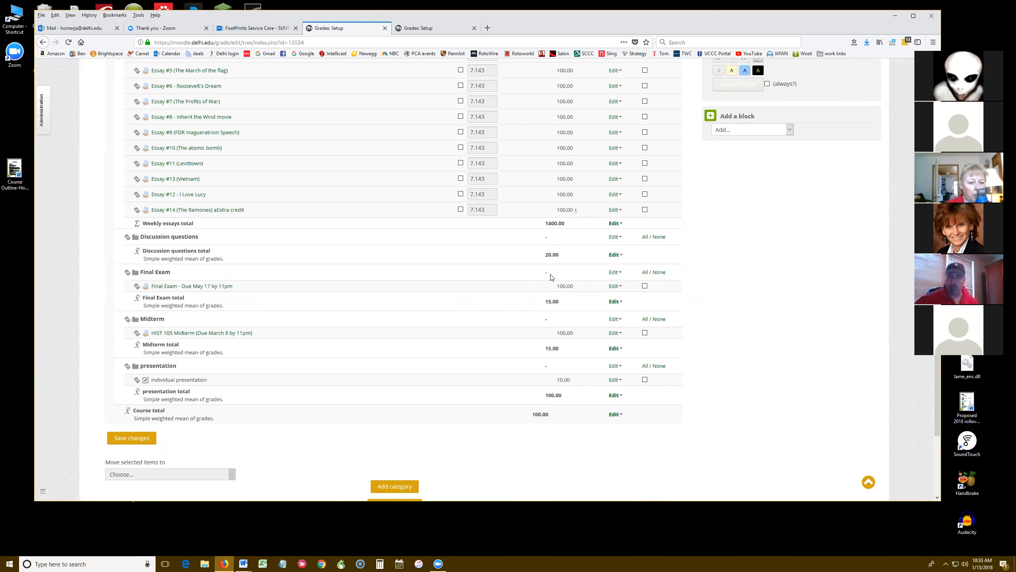
{"action": "scroll", "coordinate": [550, 277], "scroll_direction": "up", "scroll_amount": 8}
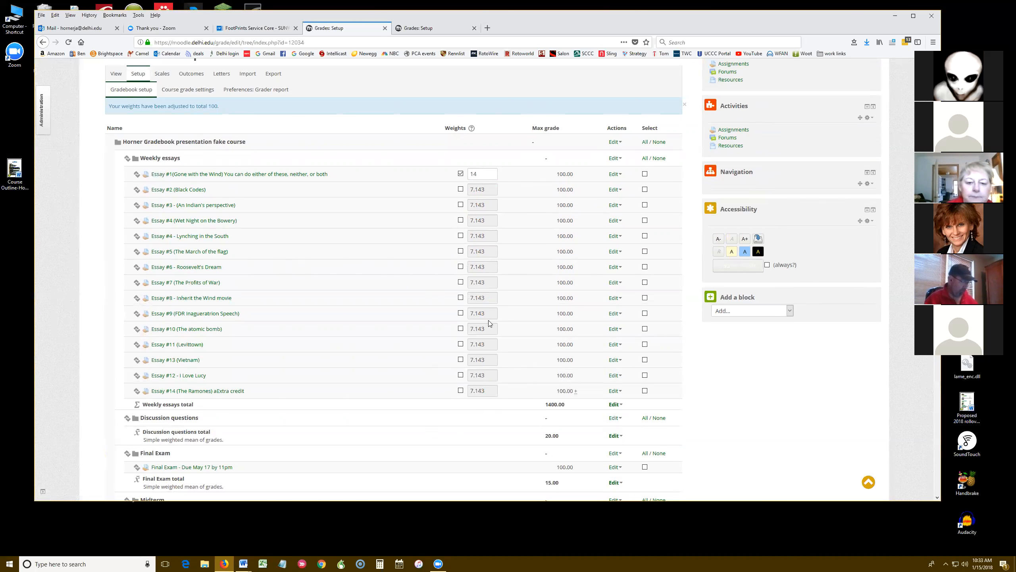
{"action": "scroll", "coordinate": [506, 283], "scroll_direction": "down", "scroll_amount": 2}
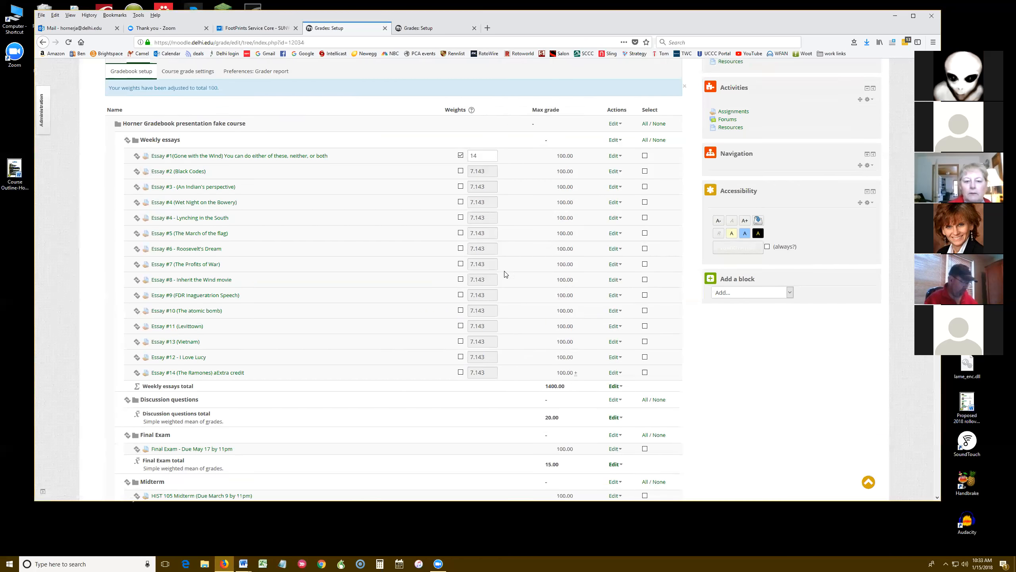
{"action": "left_click", "coordinate": [612, 98]}
{"action": "left_click", "coordinate": [625, 109]}
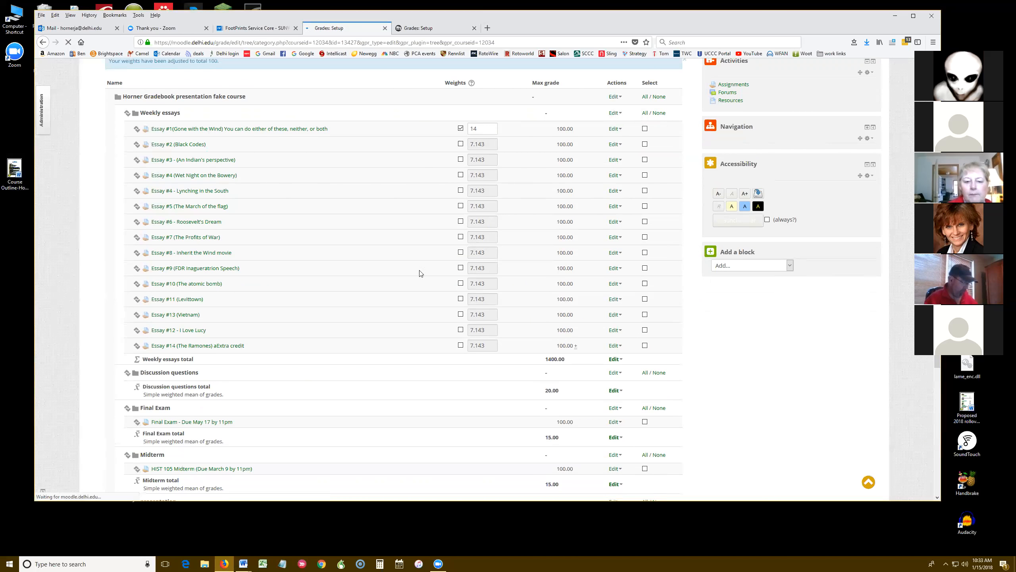
{"action": "left_click", "coordinate": [285, 226]}
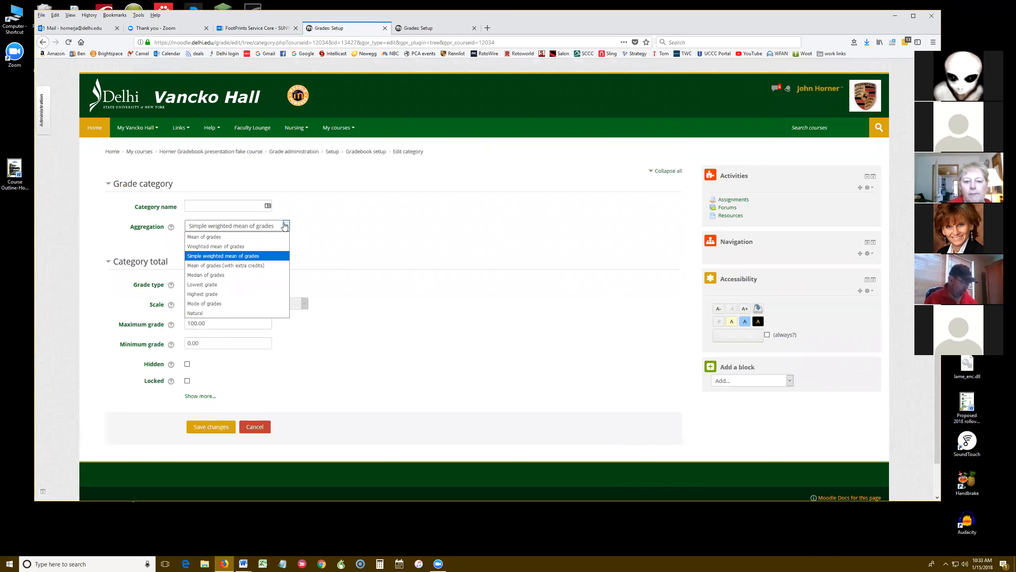
{"action": "left_click", "coordinate": [202, 313]}
{"action": "left_click", "coordinate": [211, 427]}
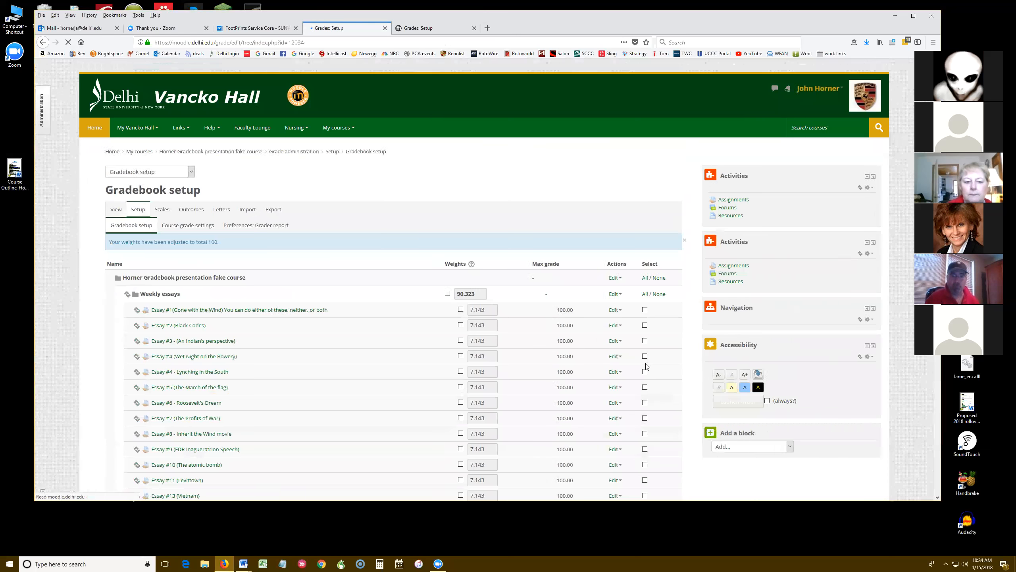
Examine the weights and maximum grades of the categories and essays throughout the gradebook setup
{"action": "scroll", "coordinate": [647, 366], "scroll_direction": "down", "scroll_amount": 5}
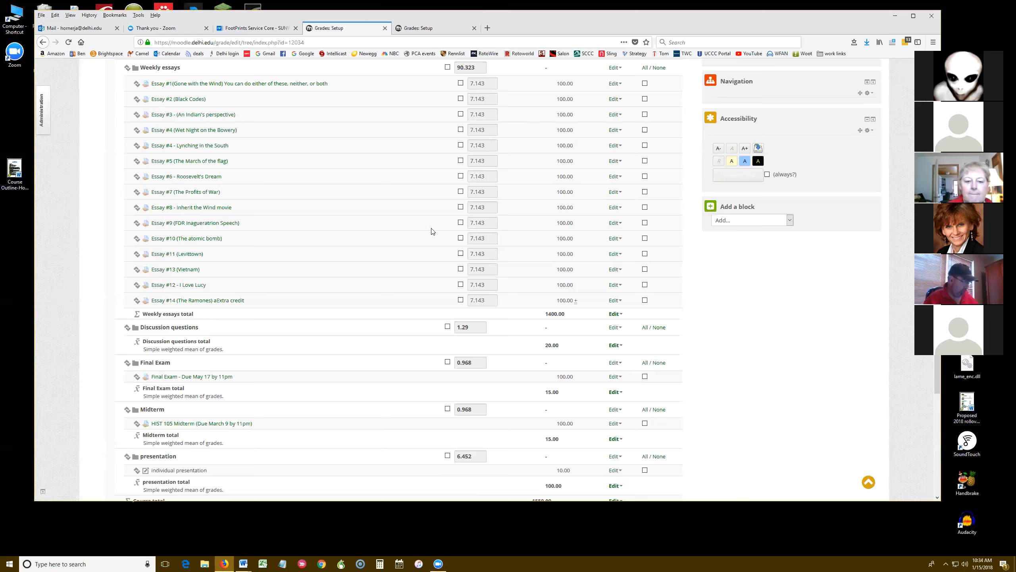
{"action": "scroll", "coordinate": [431, 227], "scroll_direction": "up", "scroll_amount": 6}
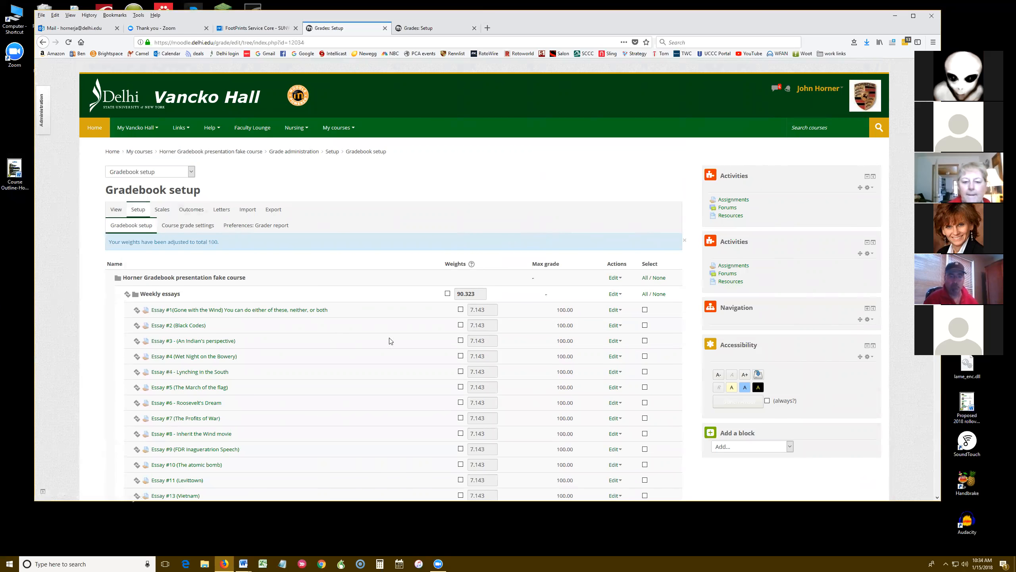
{"action": "scroll", "coordinate": [444, 352], "scroll_direction": "down", "scroll_amount": 3}
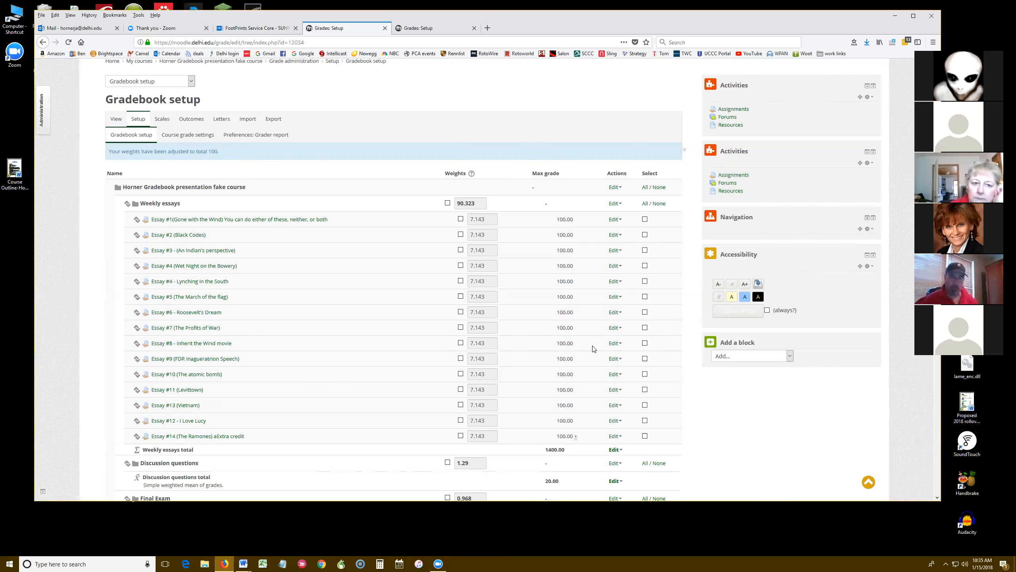
{"action": "scroll", "coordinate": [594, 349], "scroll_direction": "down", "scroll_amount": 3}
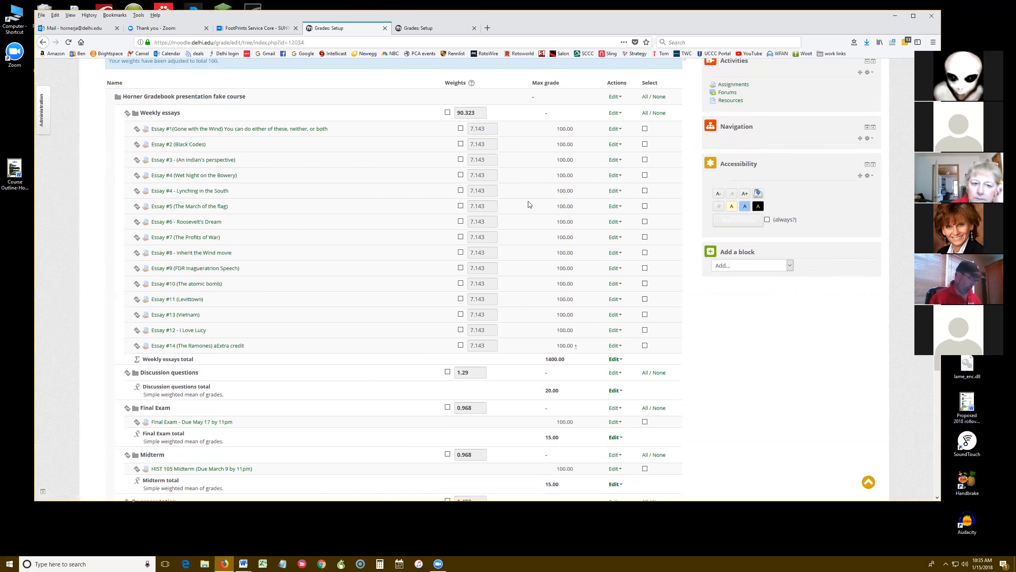
{"action": "scroll", "coordinate": [530, 227], "scroll_direction": "down", "scroll_amount": 2}
{"action": "scroll", "coordinate": [530, 227], "scroll_direction": "up", "scroll_amount": 7}
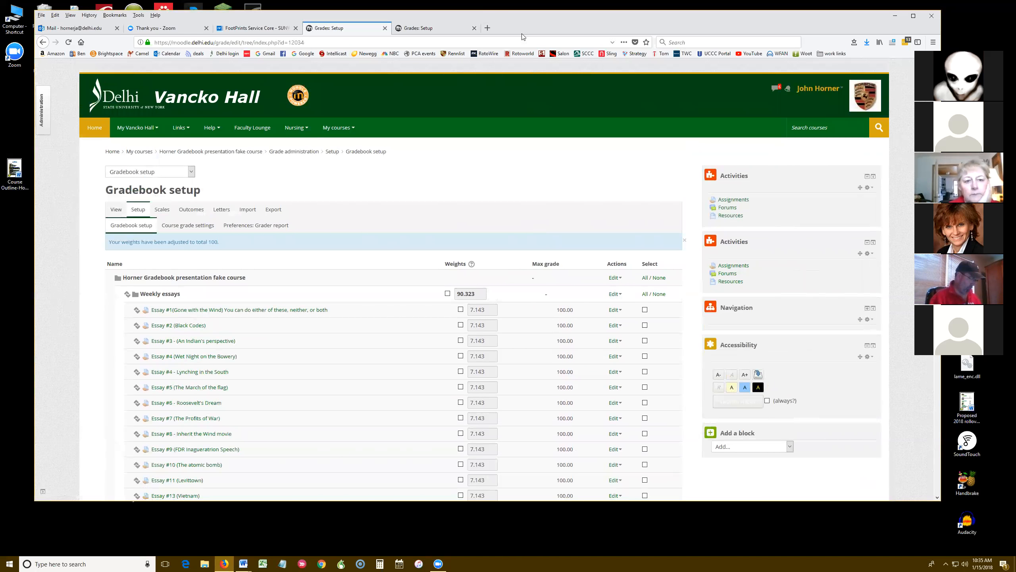
Reposition the browser window, switch to the HIST-105 course's gradebook setup, and look over its categories
{"action": "mouse_move", "coordinate": [715, 23]}
{"action": "left_mouse_down"}
{"action": "mouse_move", "coordinate": [699, 74]}
{"action": "mouse_move", "coordinate": [730, 10]}
{"action": "left_mouse_up"}
{"action": "left_click", "coordinate": [409, 78]}
{"action": "scroll", "coordinate": [595, 383], "scroll_direction": "down", "scroll_amount": 3}
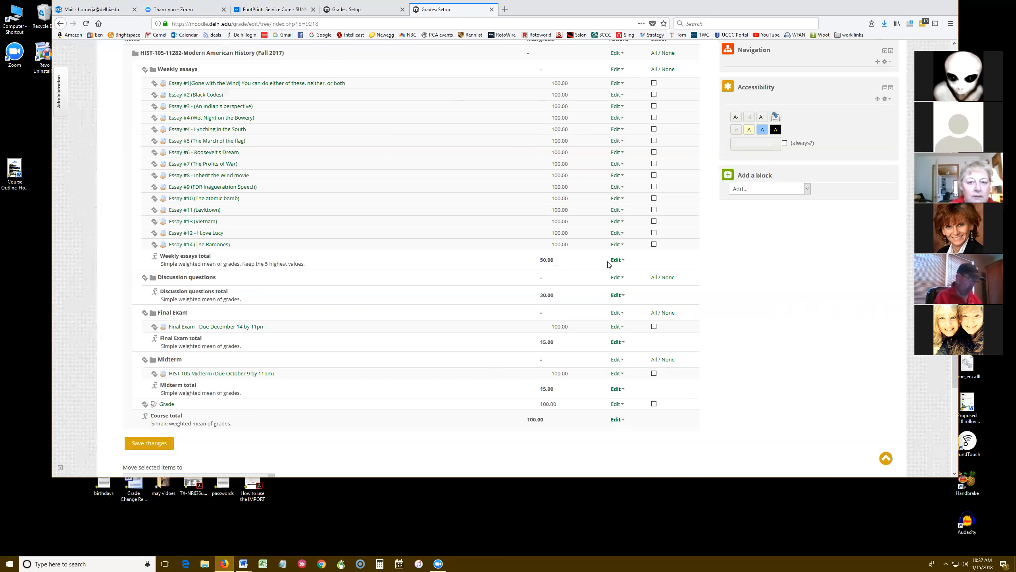
{"action": "scroll", "coordinate": [613, 261], "scroll_direction": "up", "scroll_amount": 3}
Change the HIST-105 Weekly essays category's aggregation to Weighted mean of grades, save, and continue past the grade recalculation
{"action": "left_click", "coordinate": [620, 160]}
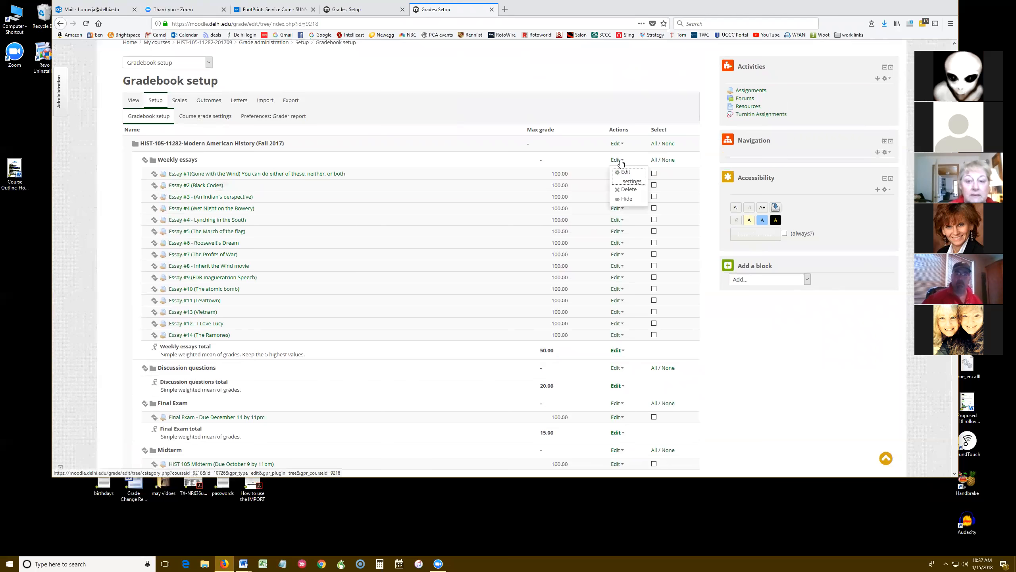
{"action": "left_click", "coordinate": [632, 172]}
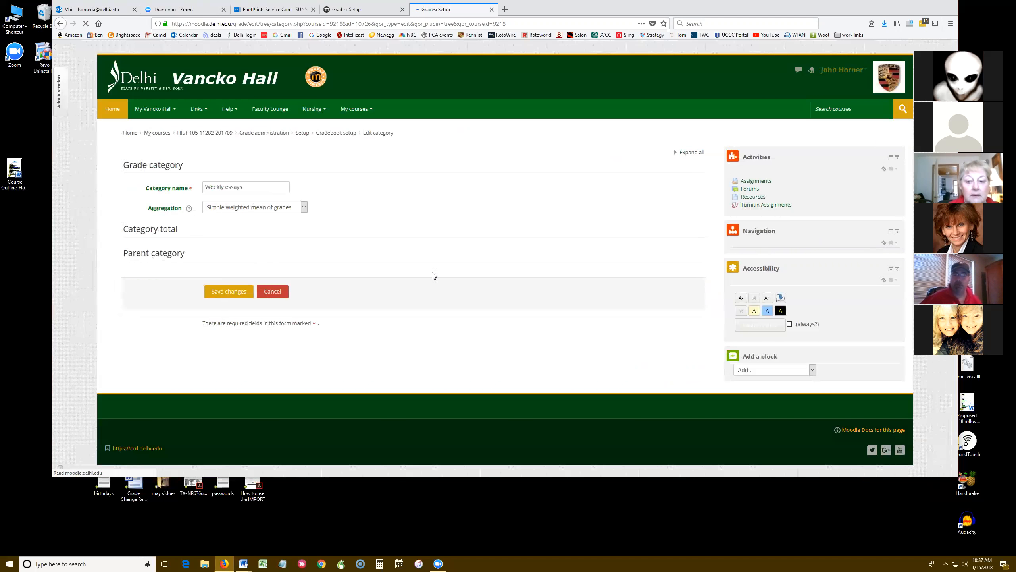
{"action": "left_click", "coordinate": [303, 207]}
{"action": "left_click", "coordinate": [236, 228]}
{"action": "left_click", "coordinate": [236, 306]}
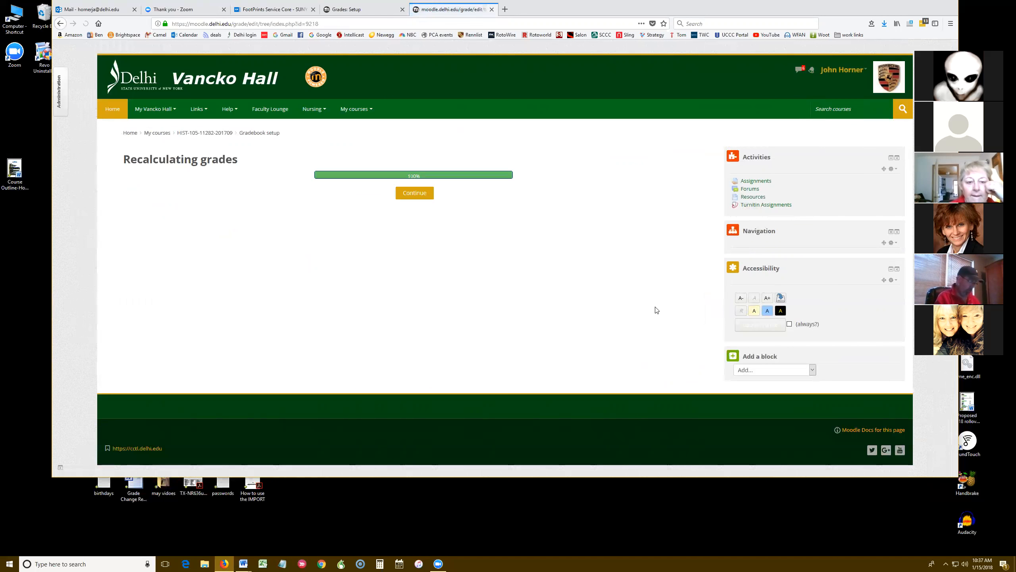
{"action": "left_click", "coordinate": [426, 194]}
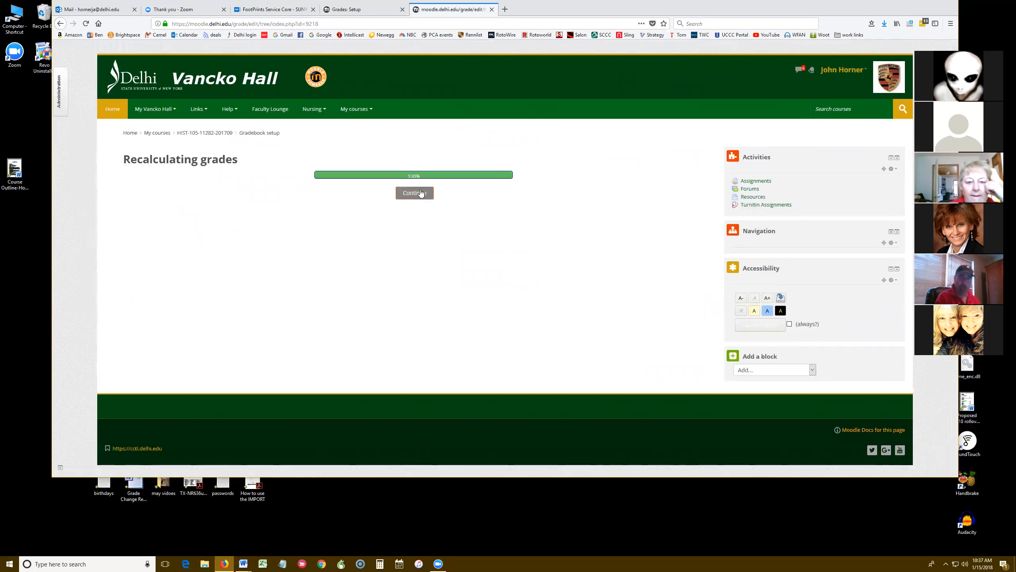
Set the weight of Essay #1 (Gone with the Wind) in HIST-105 to 2, save, and continue past the recalculation
{"action": "scroll", "coordinate": [577, 328], "scroll_direction": "down", "scroll_amount": 5}
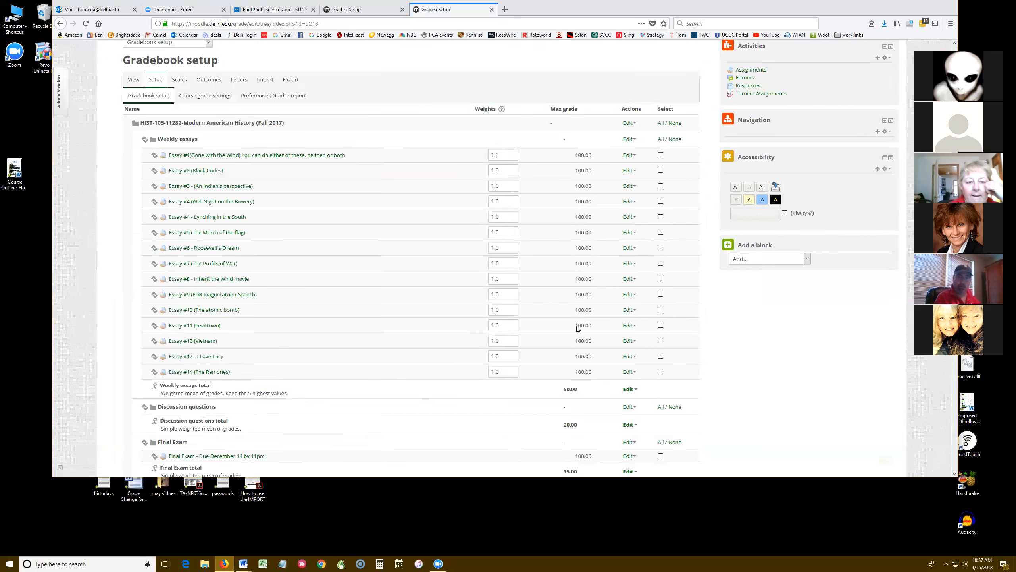
{"action": "scroll", "coordinate": [577, 328], "scroll_direction": "up", "scroll_amount": 2}
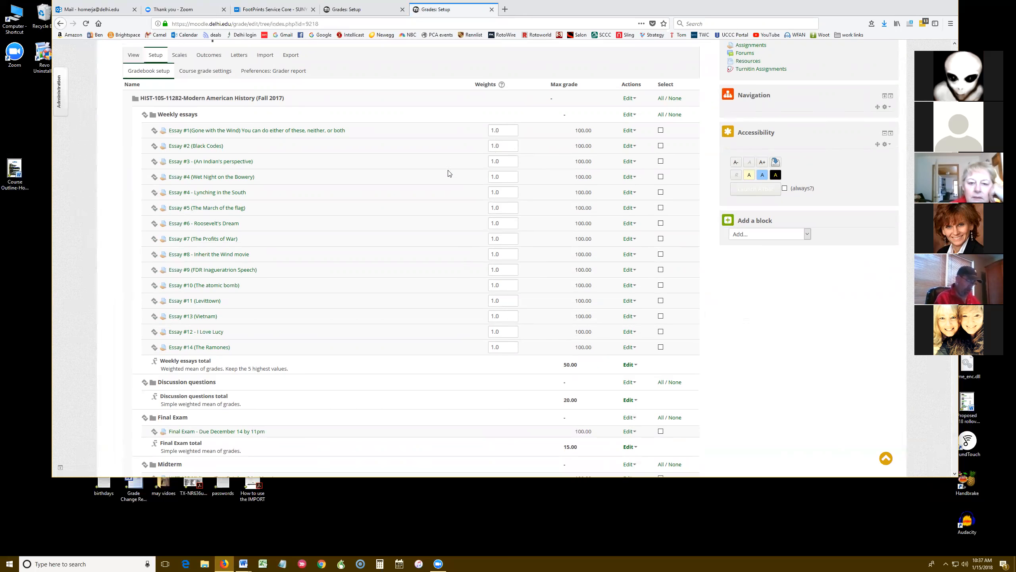
{"action": "left_click_drag", "start_coordinate": [498, 131], "coordinate": [473, 127]}
{"action": "type", "text": "2"}
{"action": "key", "text": "Return"}
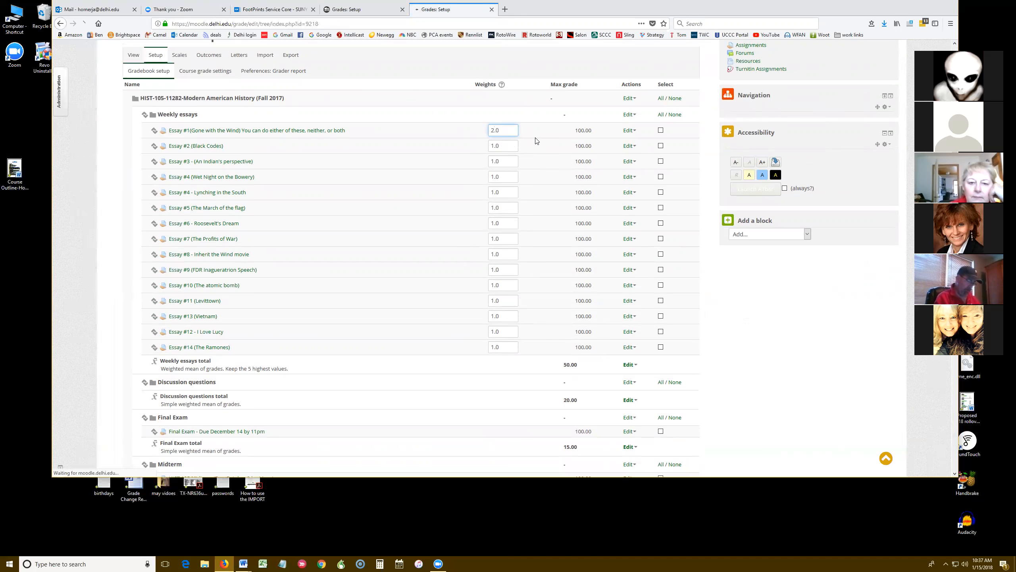
{"action": "left_click", "coordinate": [416, 194]}
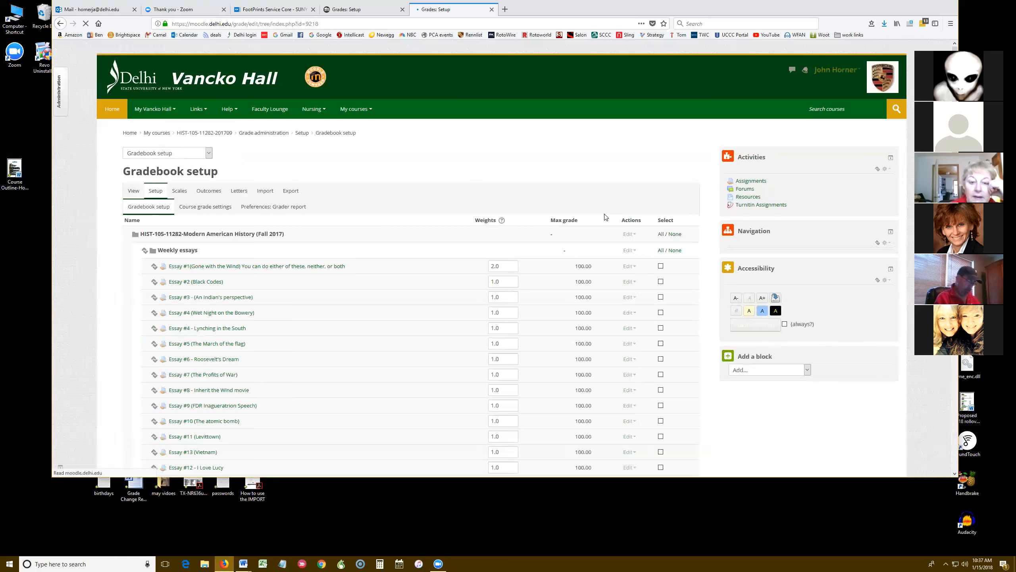
Set the weight of Essay #1 (Gone with the Wind) to 0.2, save and continue past the recalculation, and review the category's weights
{"action": "scroll", "coordinate": [544, 276], "scroll_direction": "down", "scroll_amount": 2}
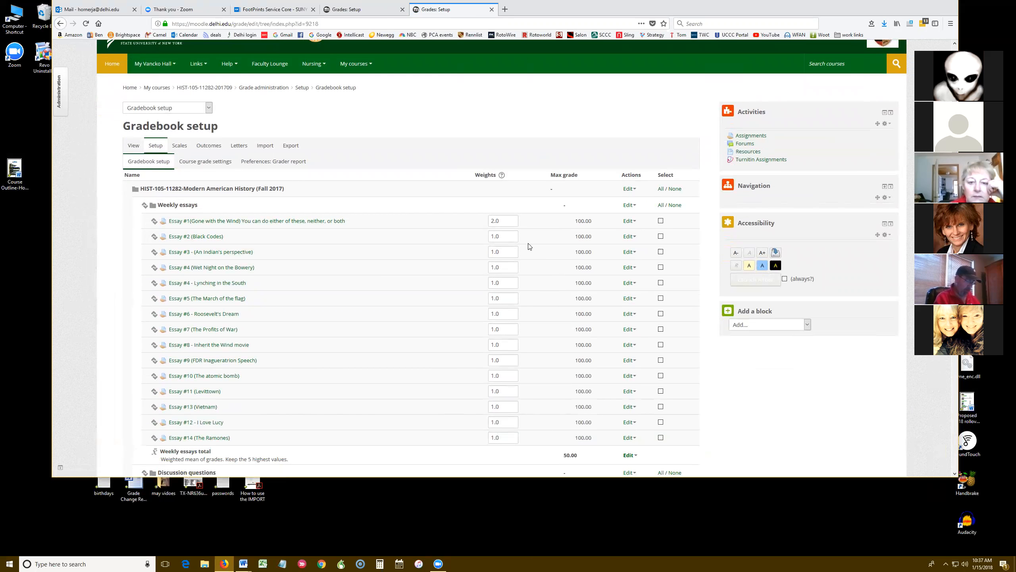
{"action": "scroll", "coordinate": [553, 246], "scroll_direction": "down", "scroll_amount": 1}
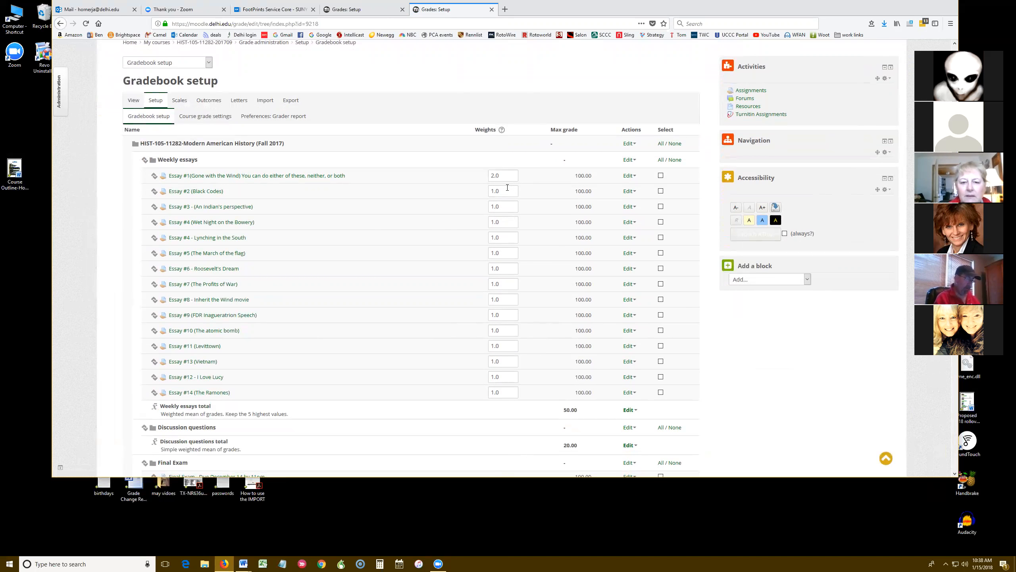
{"action": "double_click", "coordinate": [509, 175]}
{"action": "type", "text": ".2"}
{"action": "key", "text": "Return"}
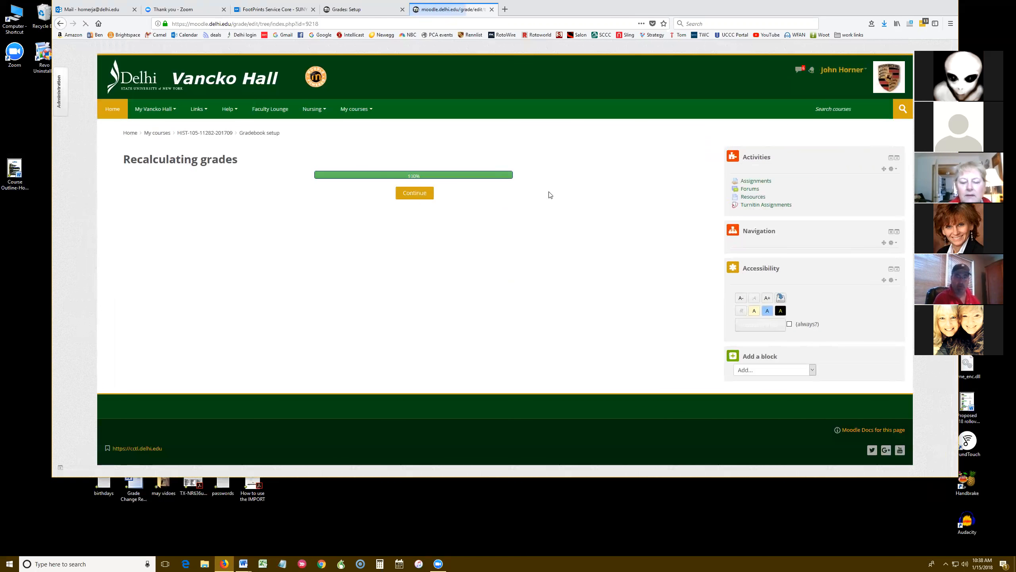
{"action": "left_click", "coordinate": [415, 193]}
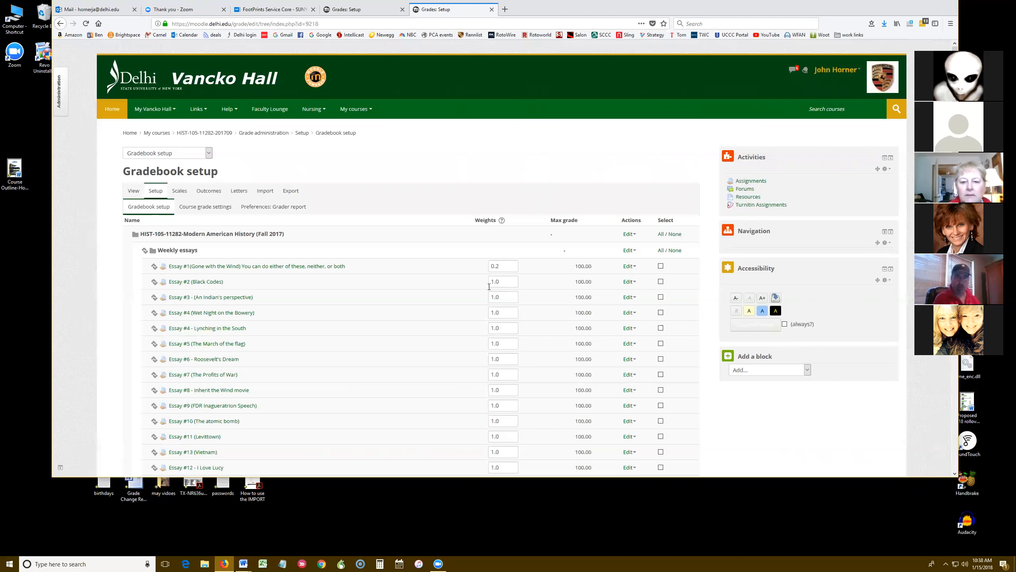
{"action": "scroll", "coordinate": [509, 295], "scroll_direction": "down", "scroll_amount": 2}
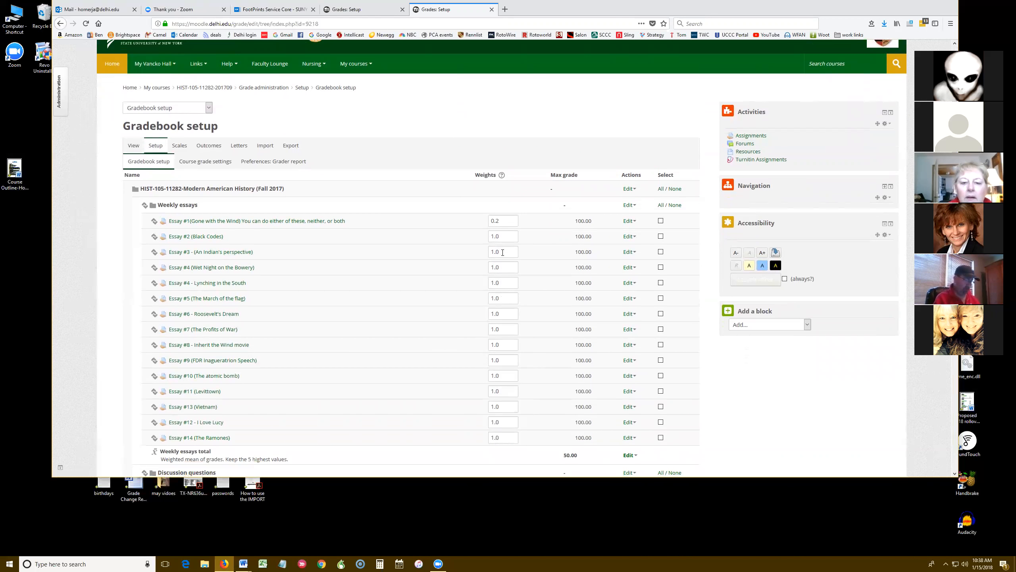
{"action": "scroll", "coordinate": [510, 284], "scroll_direction": "down", "scroll_amount": 2}
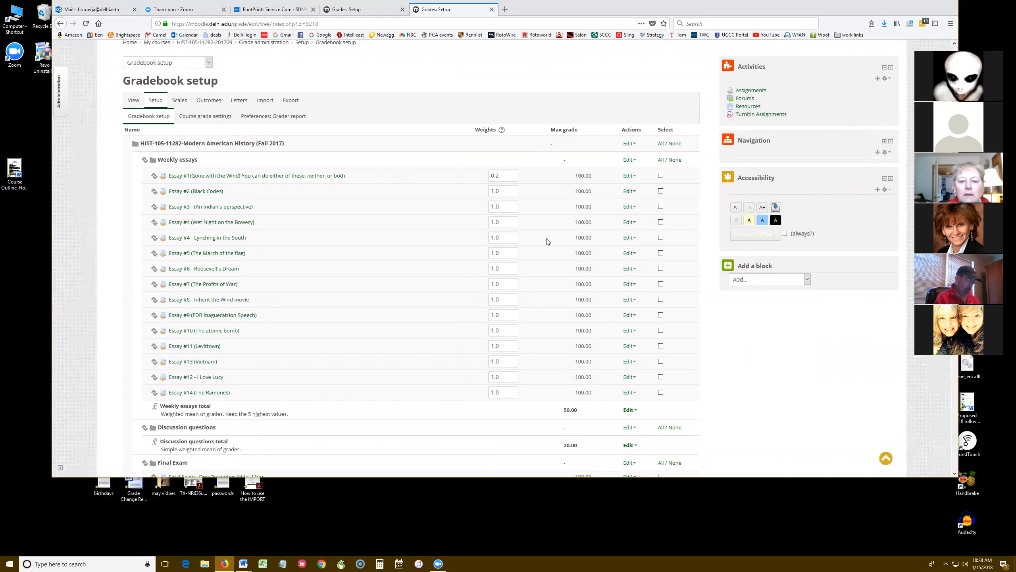
{"action": "scroll", "coordinate": [548, 241], "scroll_direction": "down", "scroll_amount": 2}
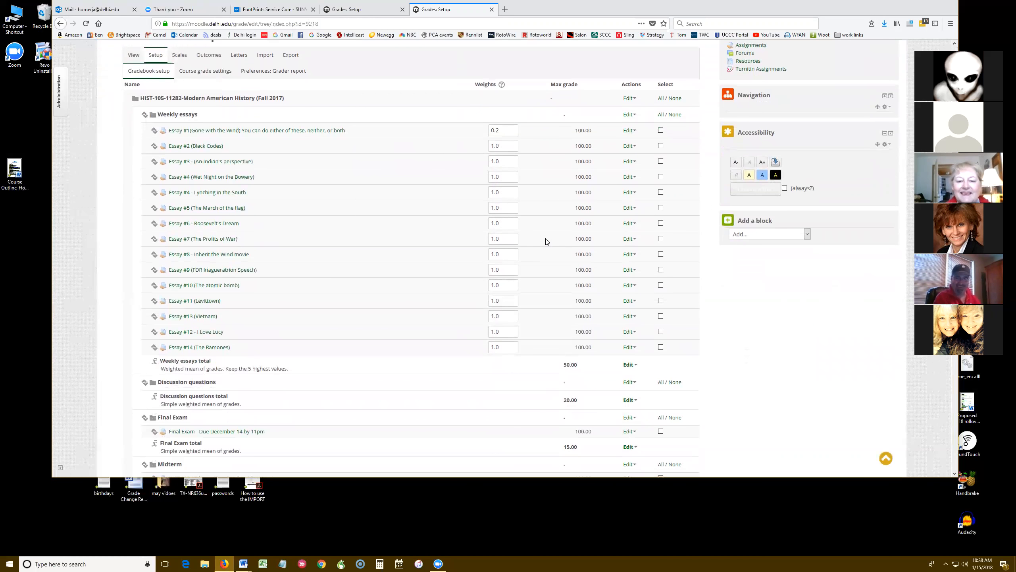